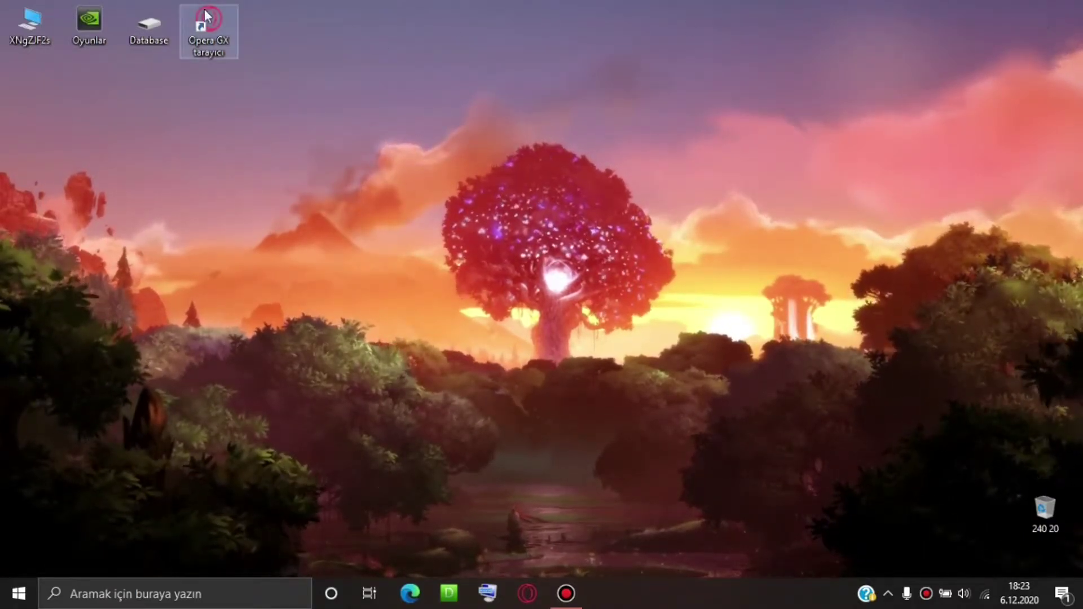
Launch the Opera GX browser from its desktop shortcut.
double_click(209, 28)
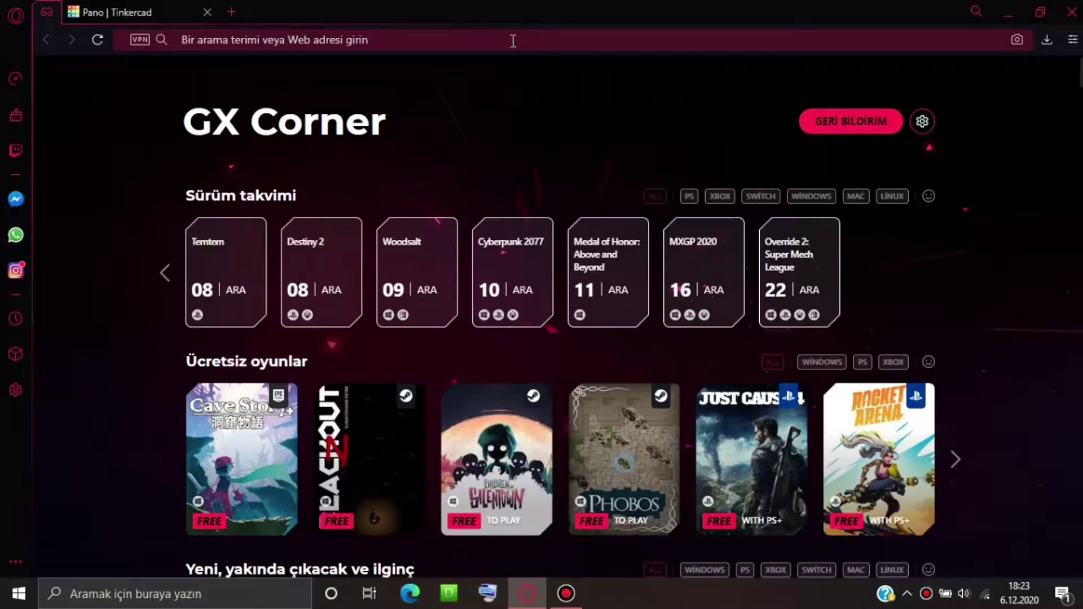
Switch to the Tinkercad dashboard tab and open the design Gallery.
click(133, 10)
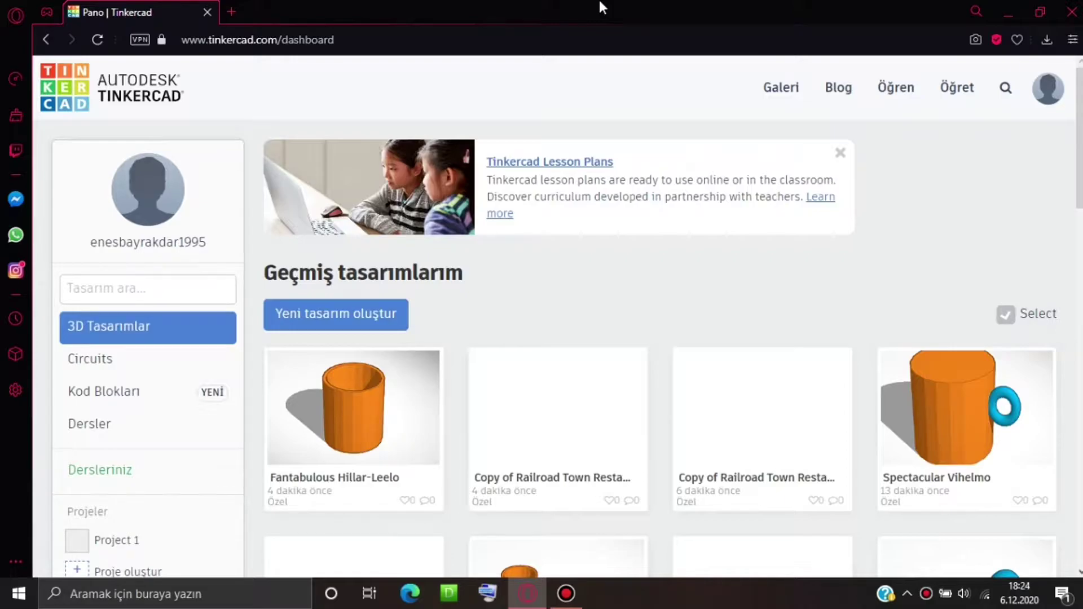
click(778, 86)
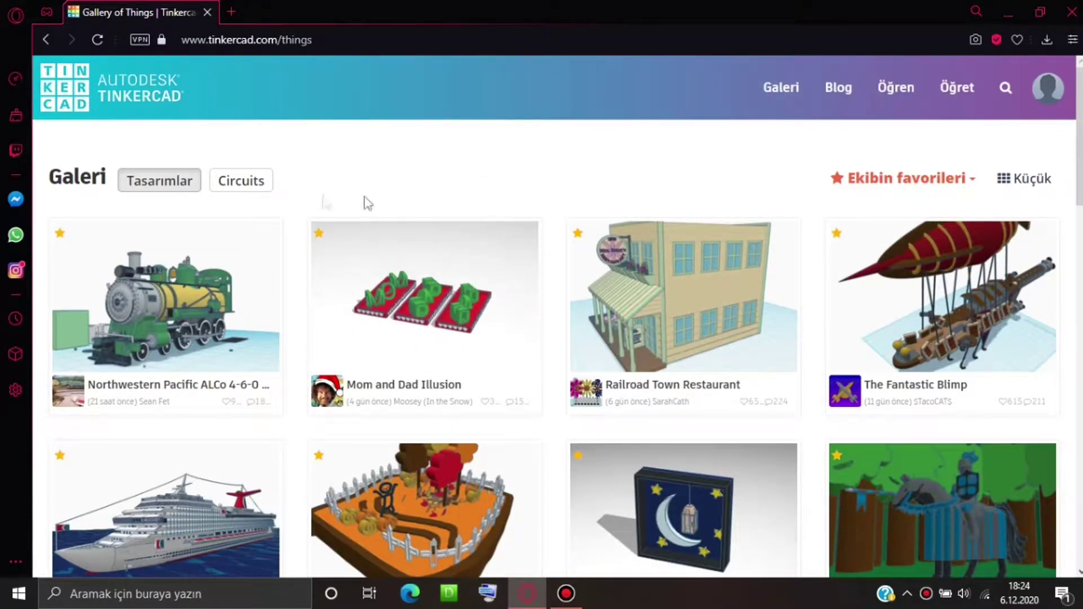
right_click(184, 230)
Open the locomotive and Railroad Town Restaurant designs in new tabs and view the locomotive's images.
click(224, 248)
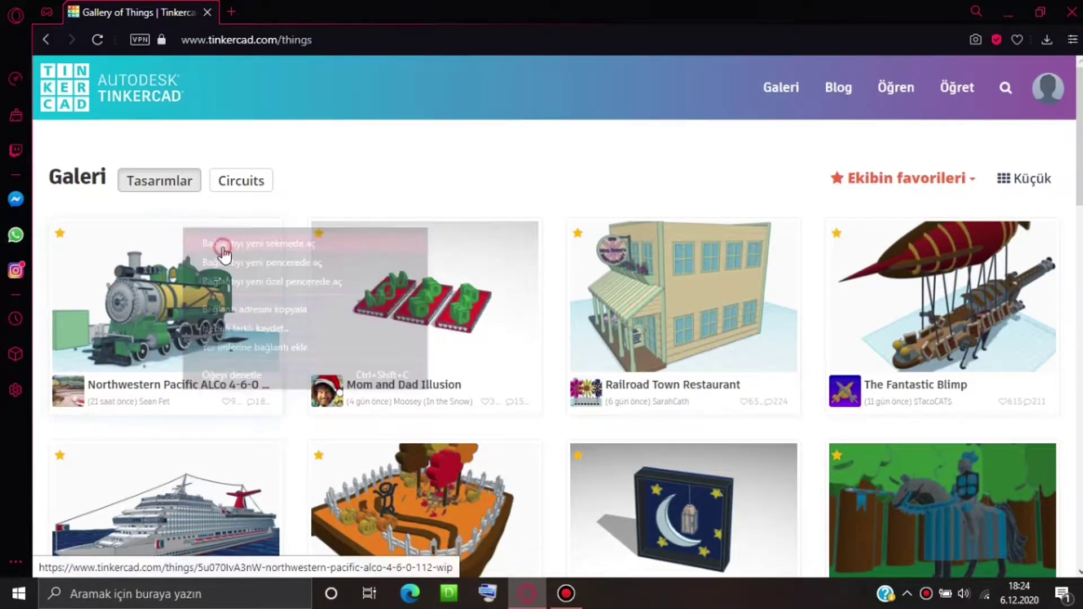
right_click(624, 253)
click(657, 271)
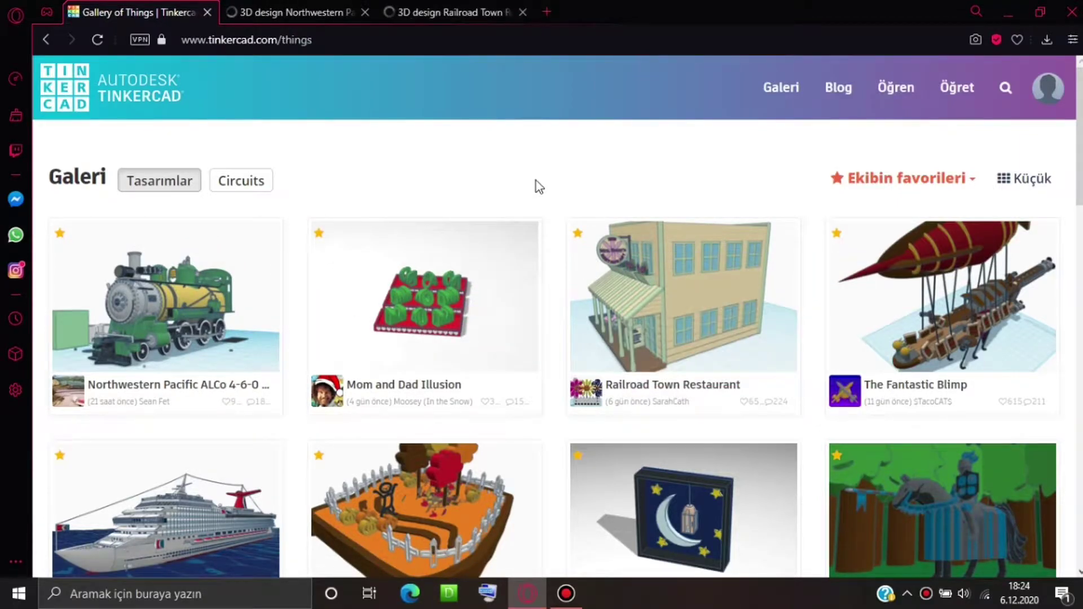
click(336, 8)
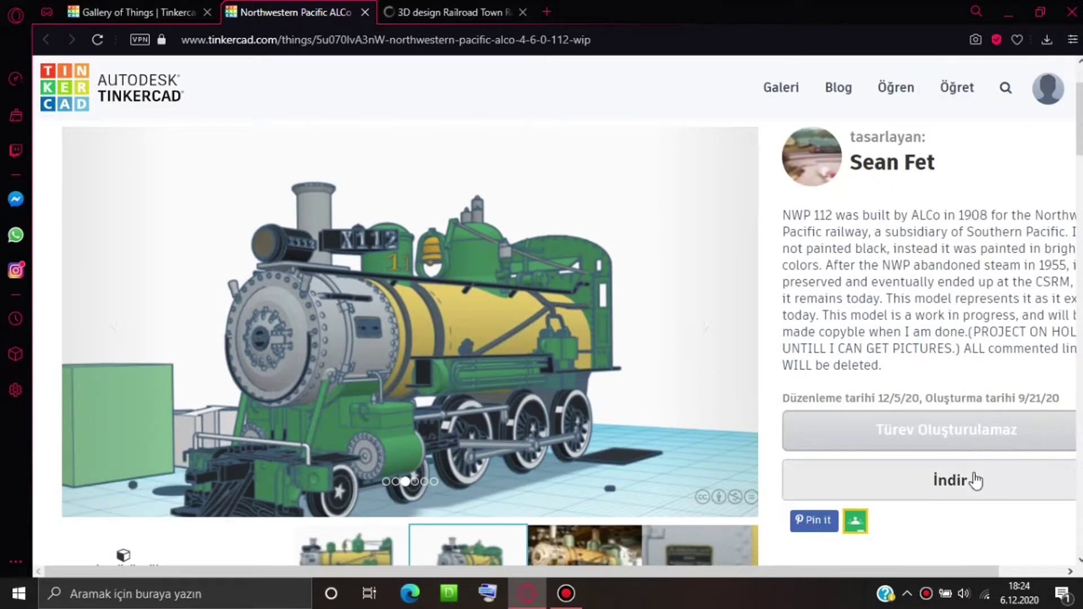
scroll(974, 480, down, 3)
click(566, 448)
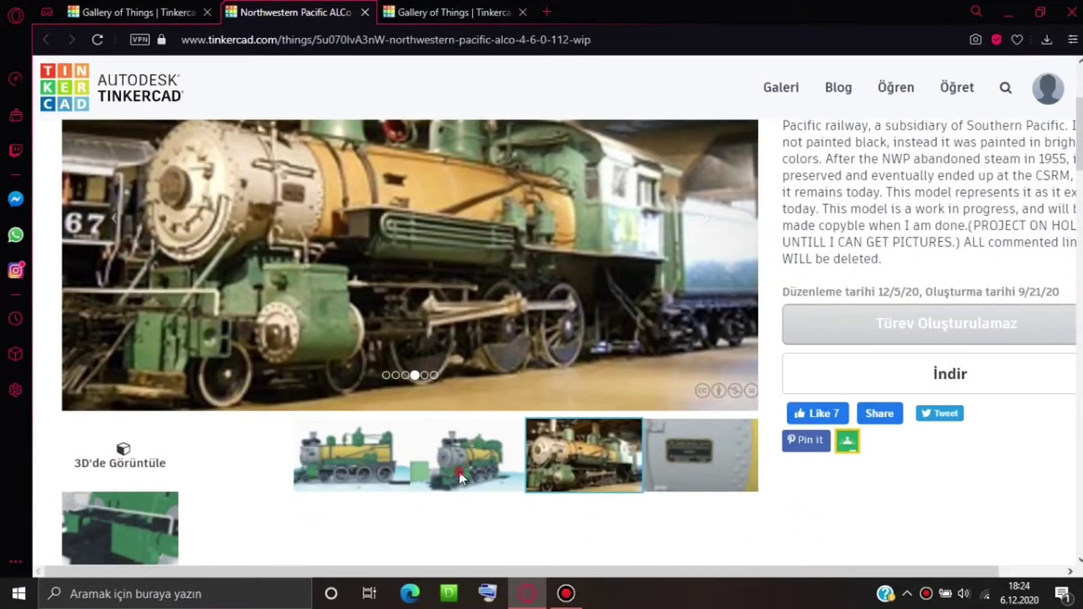
click(459, 471)
scroll(459, 471, up, 2)
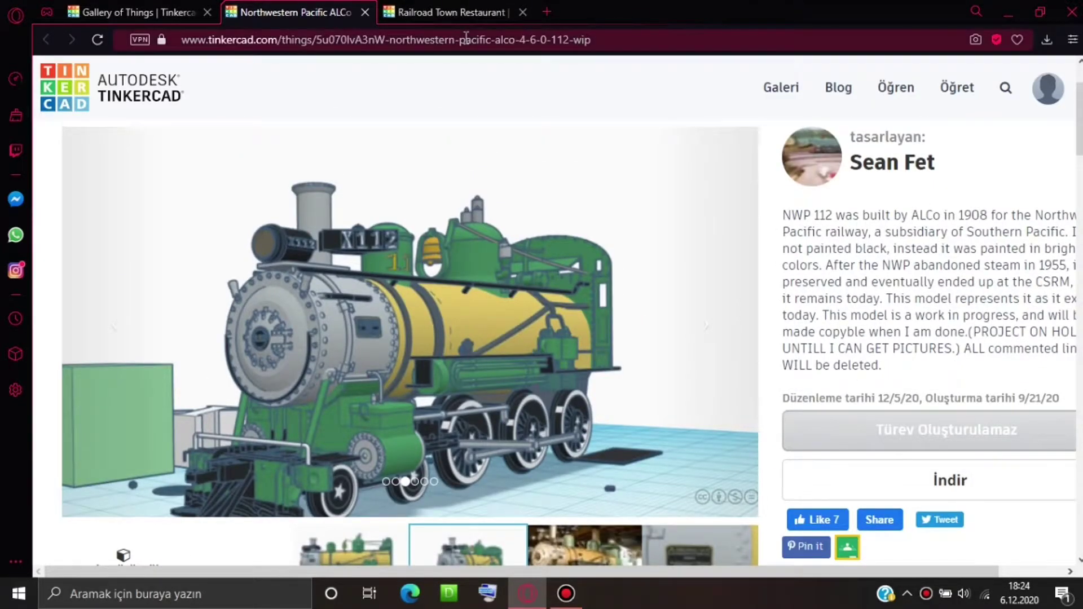
Close the locomotive tab, copy the restaurant design for editing, and return to the gallery.
click(362, 12)
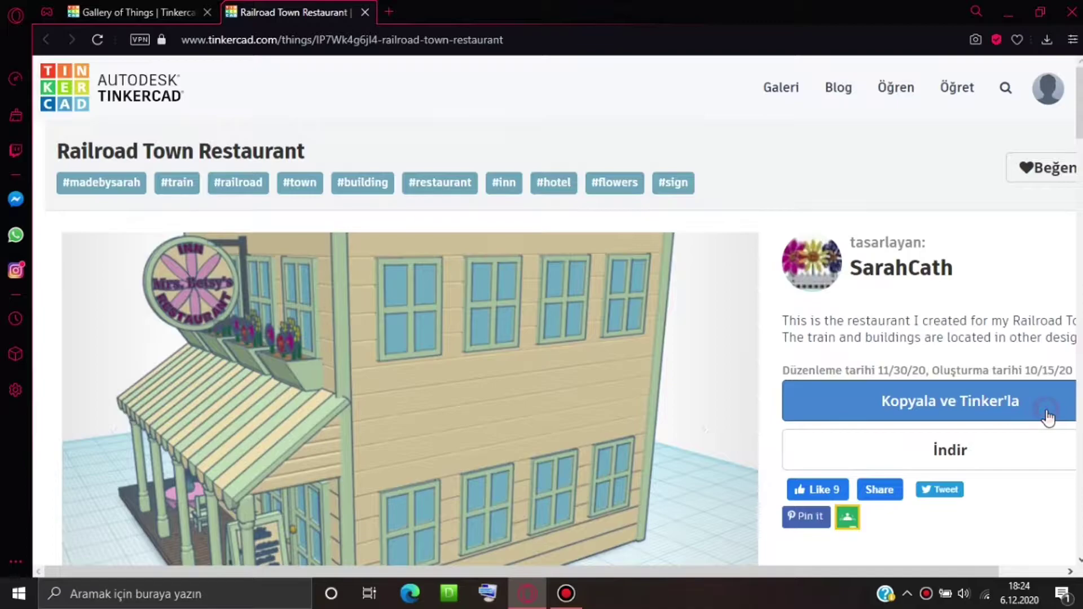
click(1047, 417)
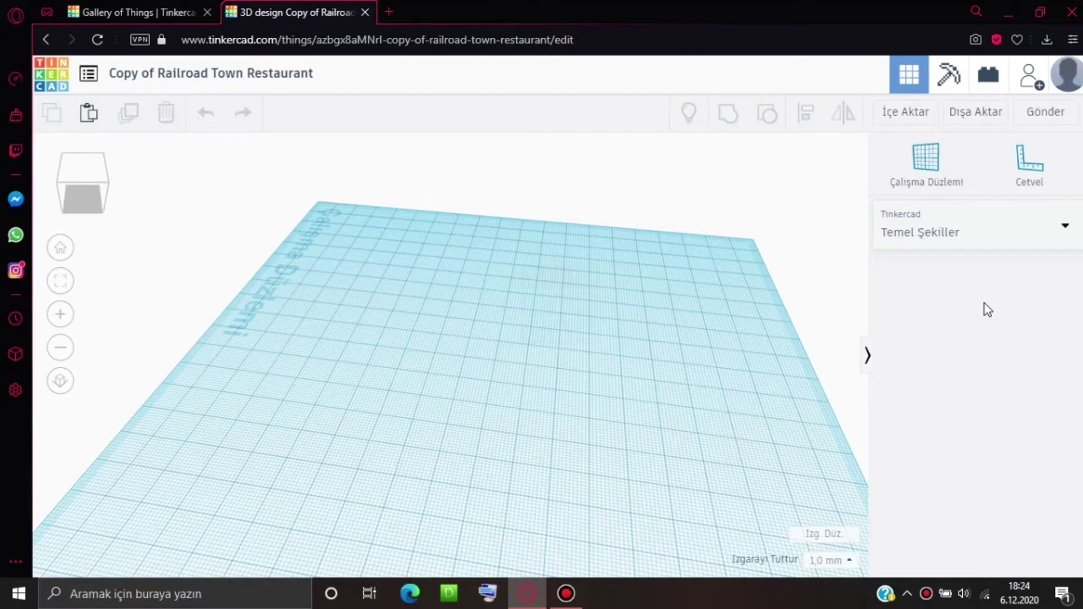
click(135, 8)
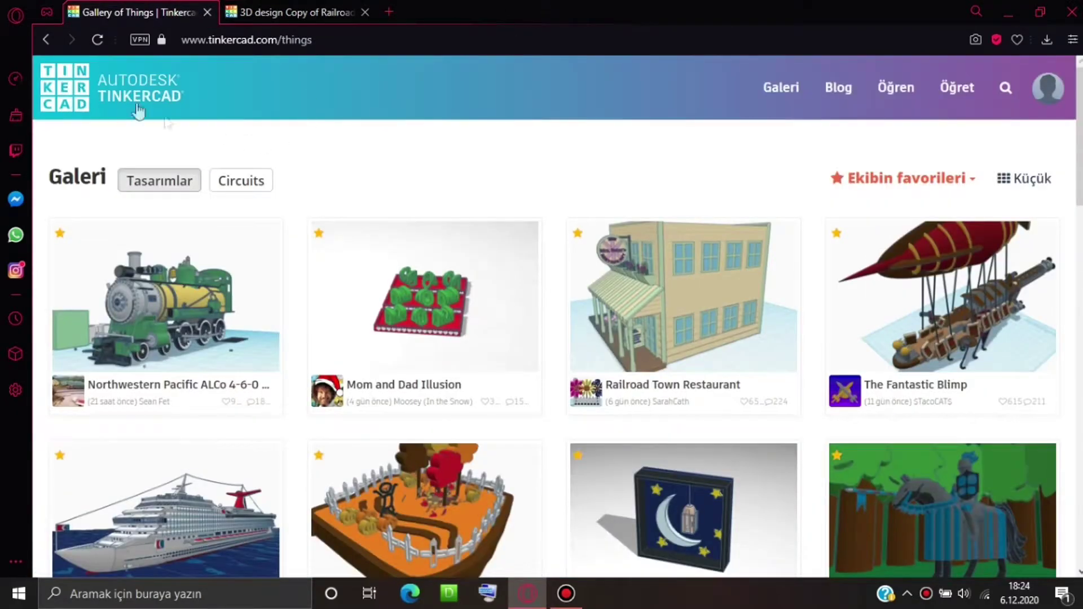
Create a new design from the dashboard (Daring Gogo) and drop a red box onto it.
click(59, 85)
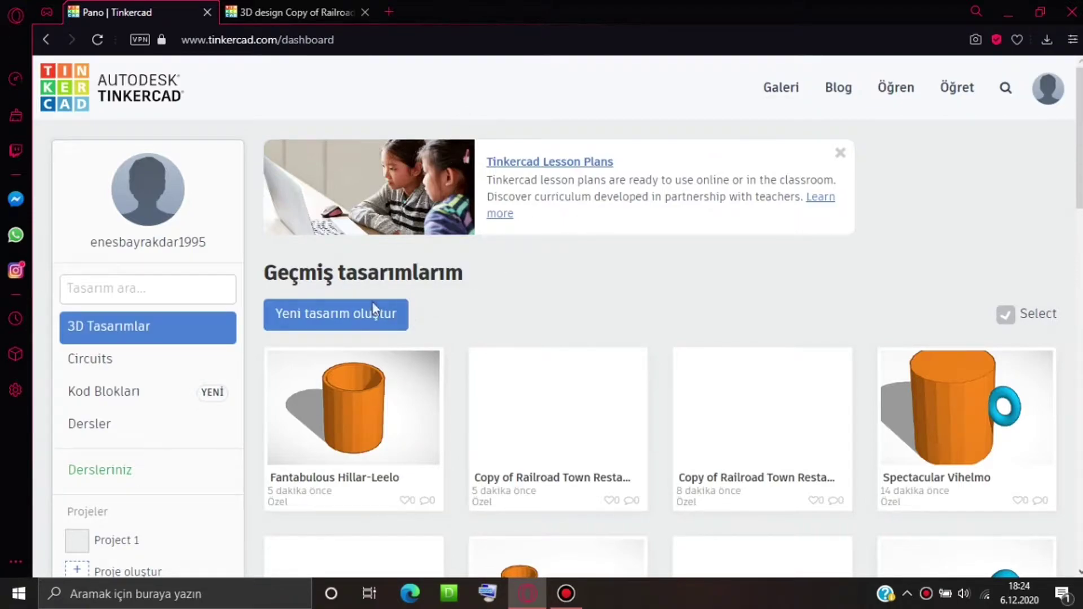
click(346, 312)
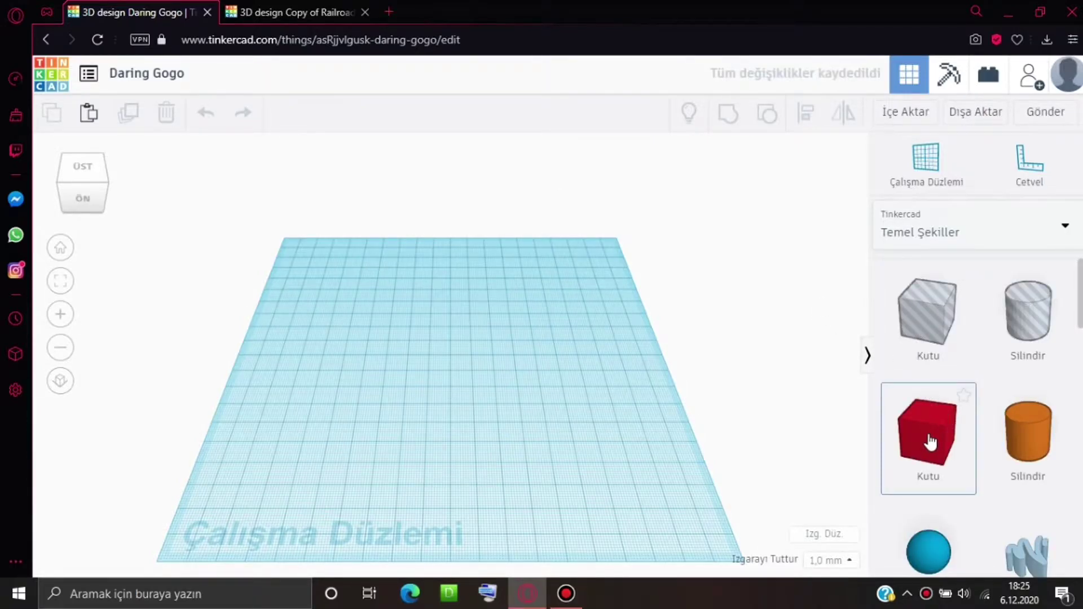
drag(474, 344, 373, 329)
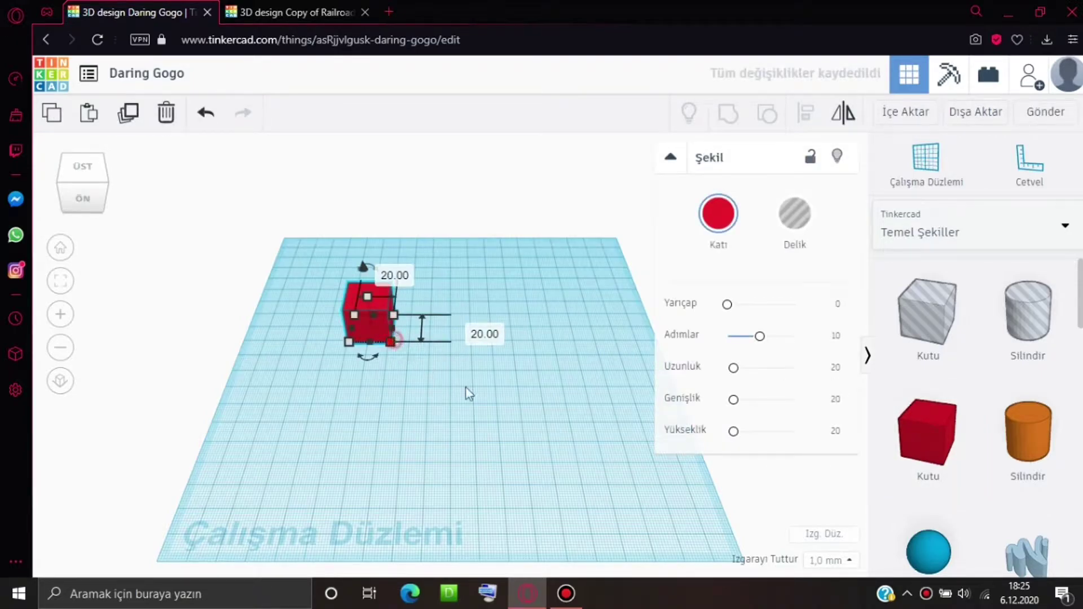
Enlarge the red box into a 79 by 70 slab.
drag(396, 341, 522, 423)
click(541, 277)
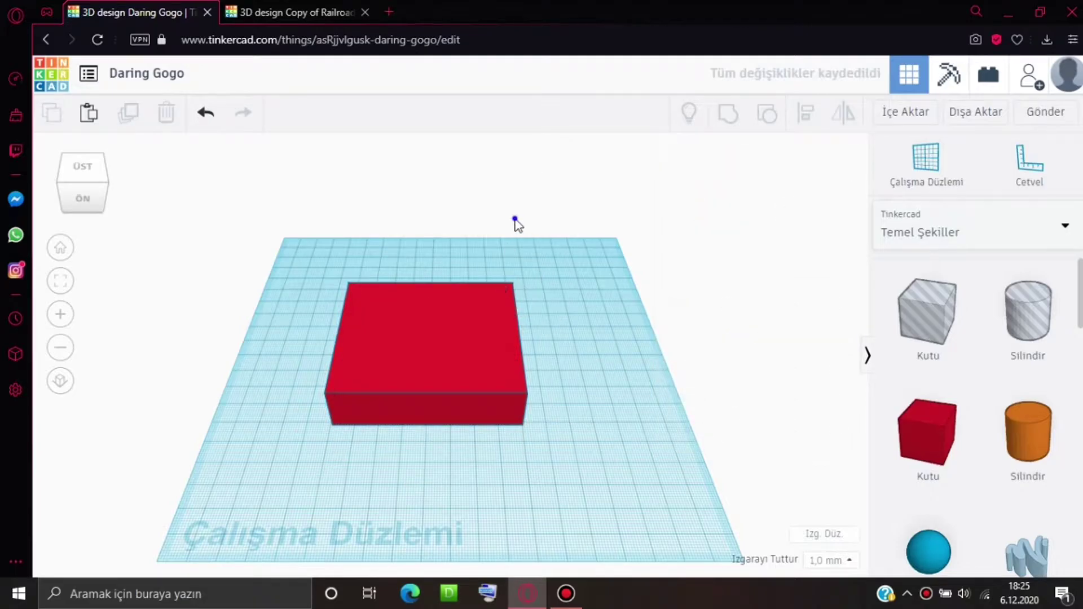
mouse_move(515, 219)
right_down()
mouse_move(532, 254)
mouse_move(417, 361)
right_up()
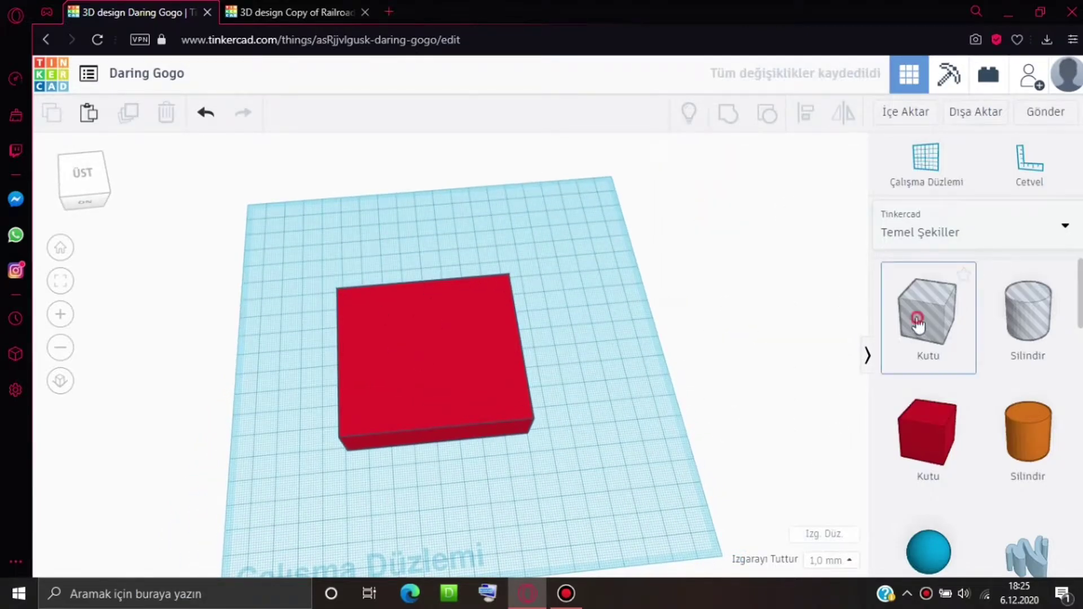
Add a box-shaped hole and set its width to 10.
drag(919, 338, 593, 327)
click(596, 310)
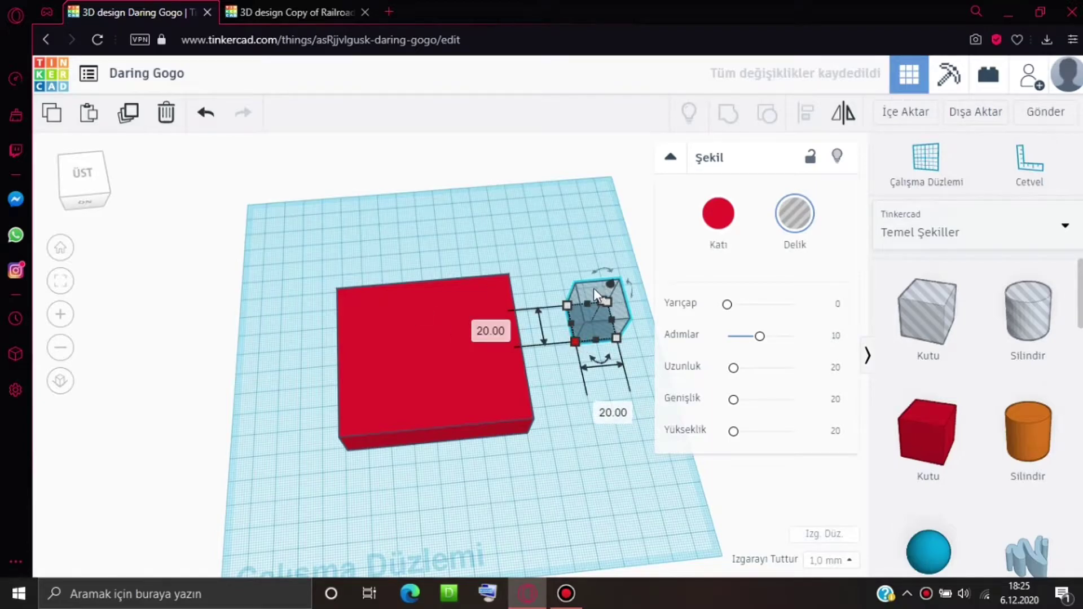
click(621, 394)
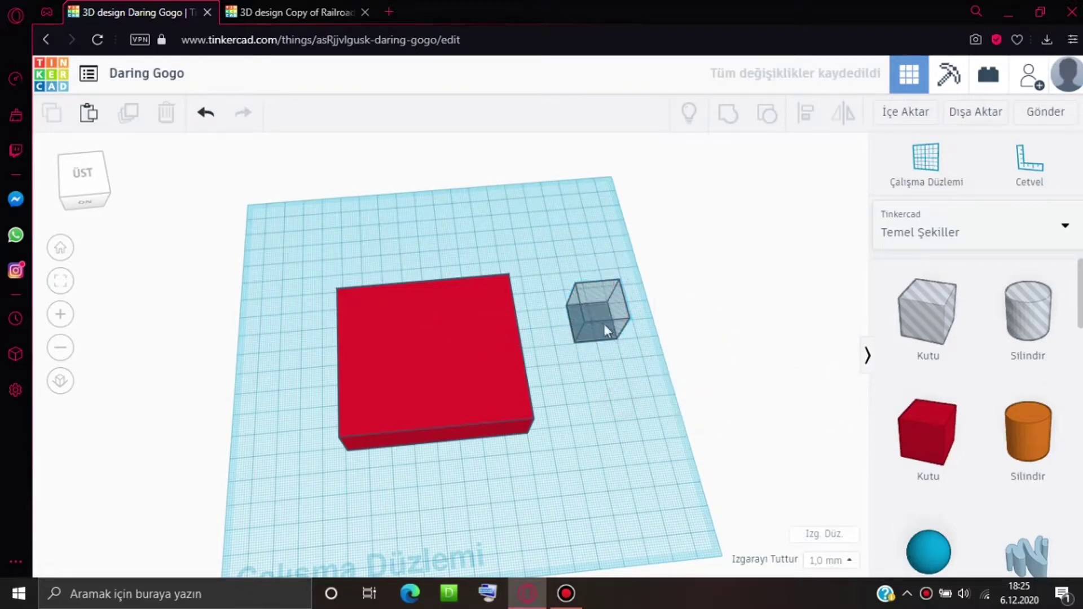
click(601, 323)
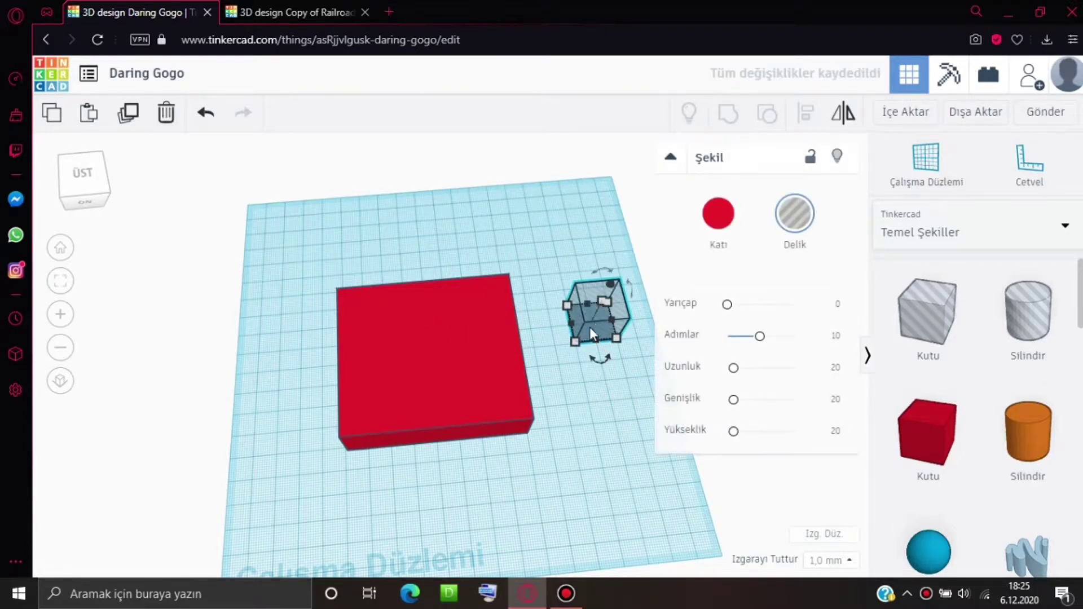
click(613, 412)
text(10)
key(Return)
click(601, 418)
Move the hole onto the red slab and group both into one plate.
mouse_move(602, 418)
right_down()
mouse_move(556, 234)
mouse_move(632, 304)
mouse_move(611, 317)
right_up()
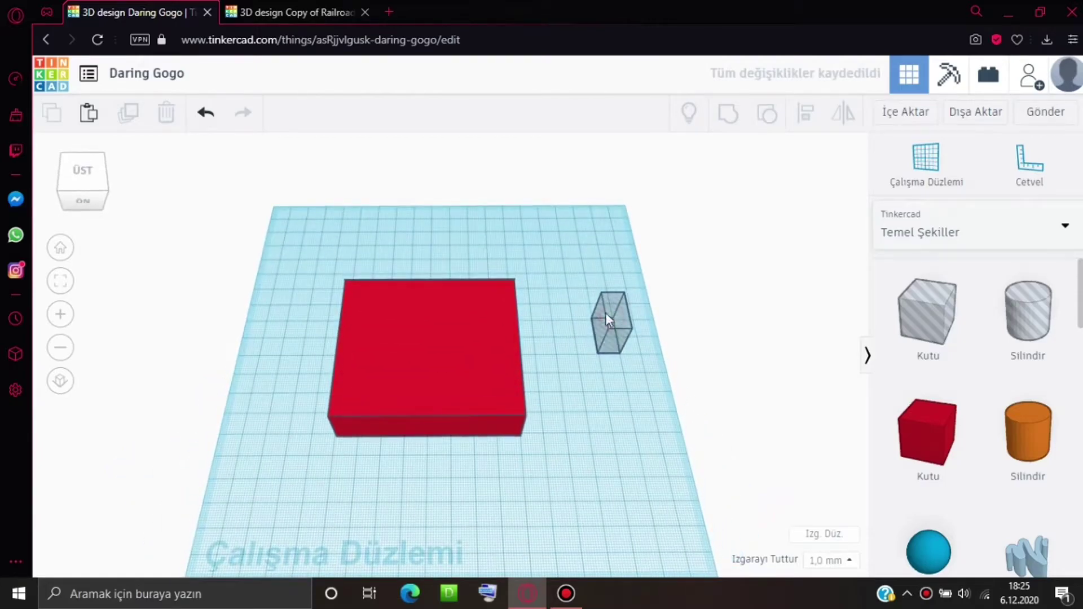
drag(612, 322, 424, 329)
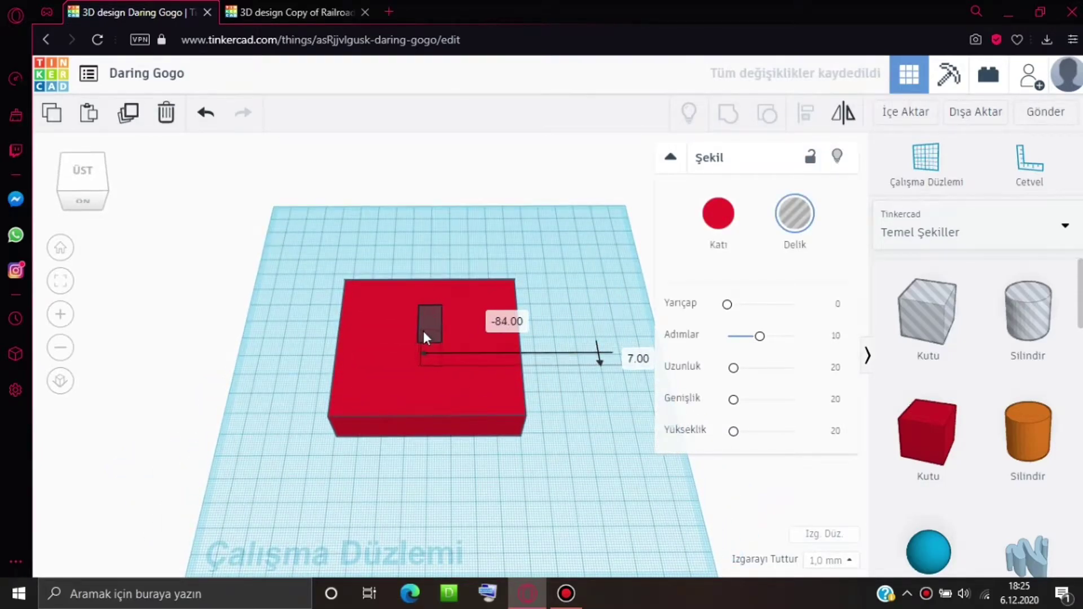
drag(318, 204, 532, 481)
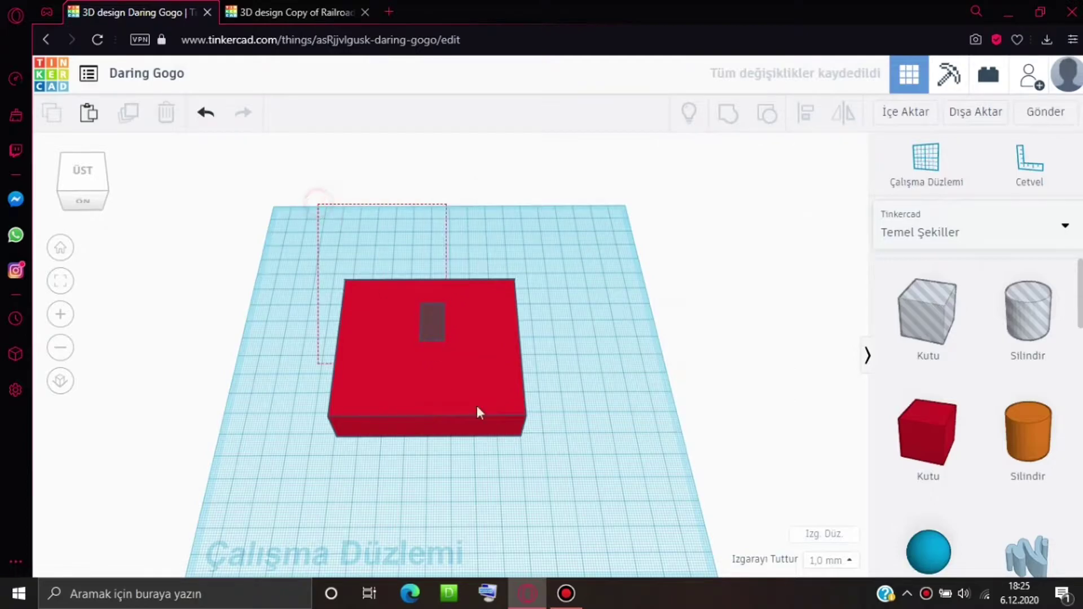
click(727, 117)
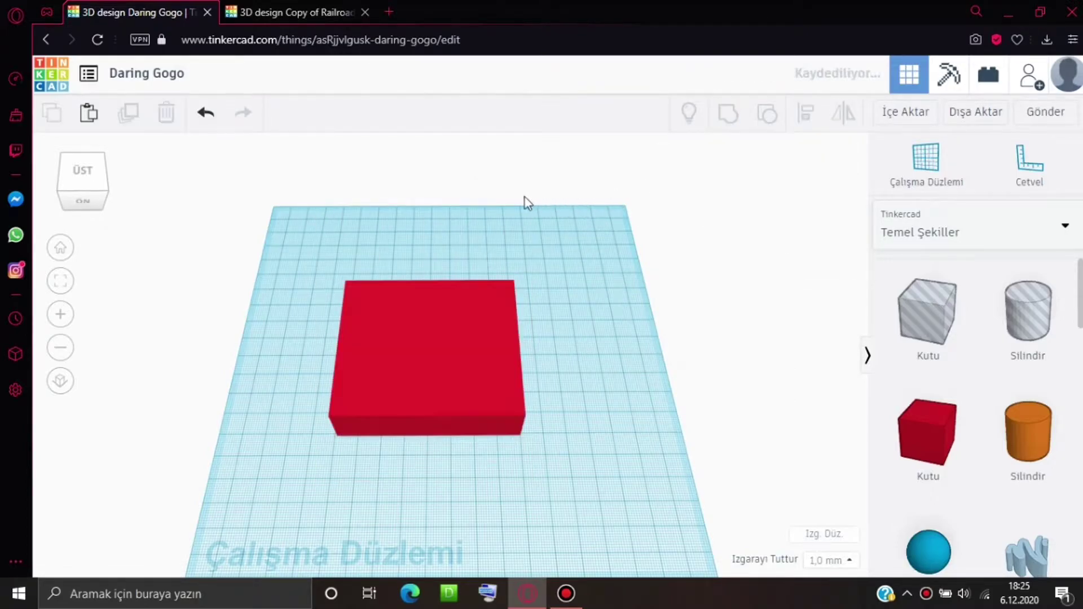
mouse_move(525, 201)
right_down()
mouse_move(512, 174)
mouse_move(544, 243)
right_up()
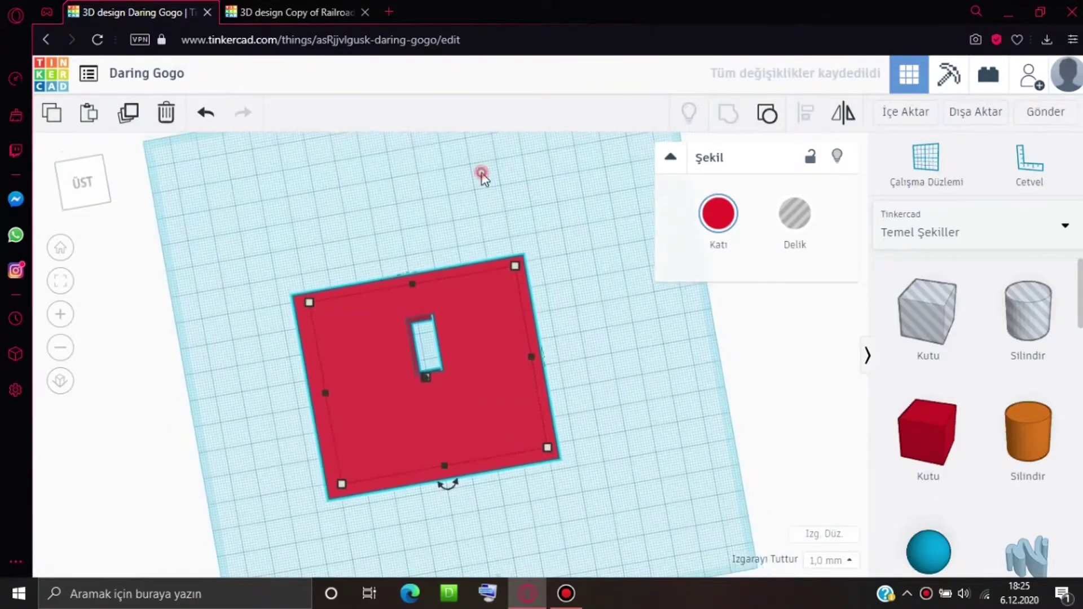
Box-select the red plate with the rectangular hole and delete it.
click(483, 175)
scroll(482, 192, up, 3)
scroll(447, 250, up, 3)
mouse_move(450, 258)
right_down()
mouse_move(433, 234)
mouse_move(440, 309)
mouse_move(411, 249)
right_up()
scroll(407, 241, down, 2)
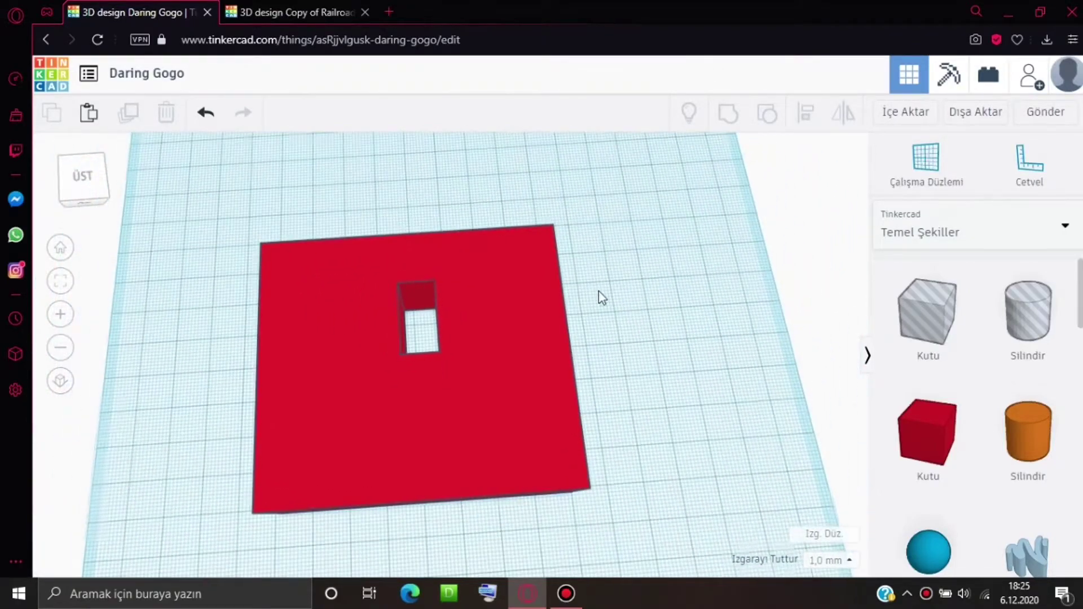
scroll(959, 468, down, 3)
scroll(968, 441, up, 1)
scroll(965, 439, up, 2)
drag(210, 216, 546, 495)
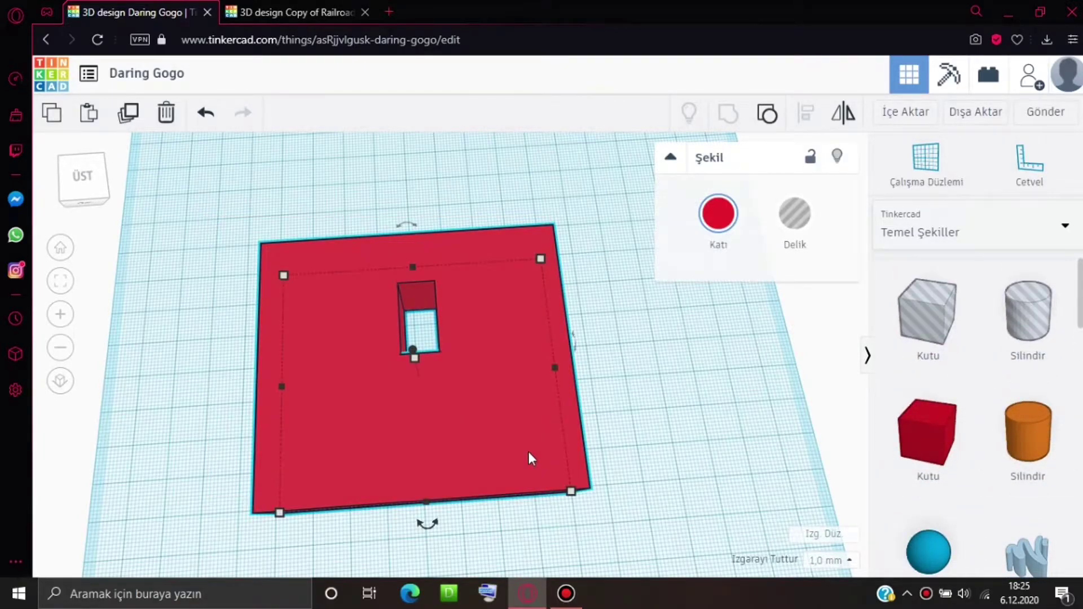
key(Delete)
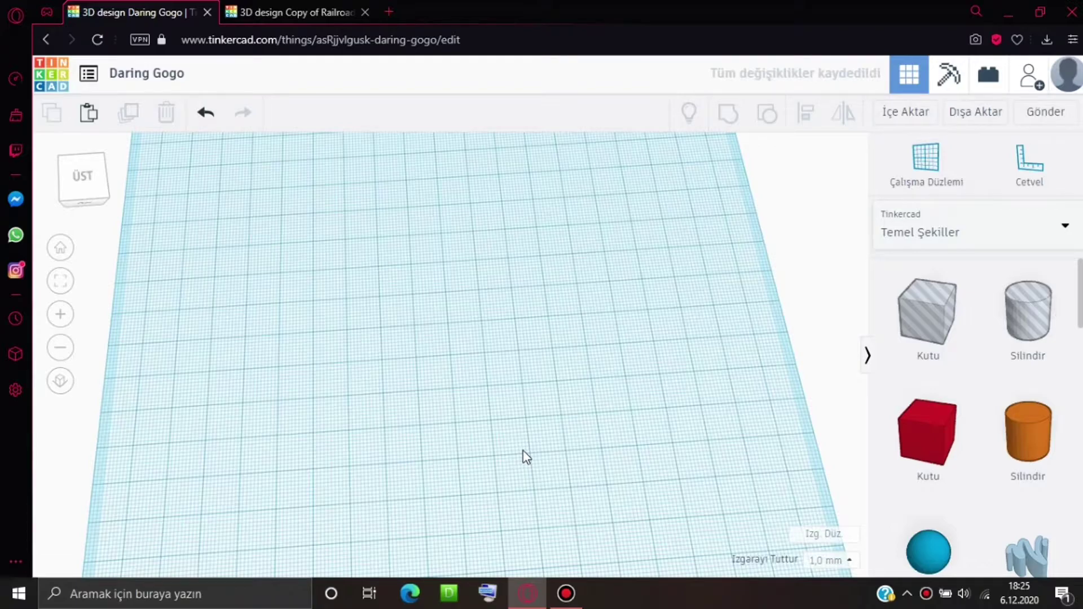
scroll(569, 339, down, 3)
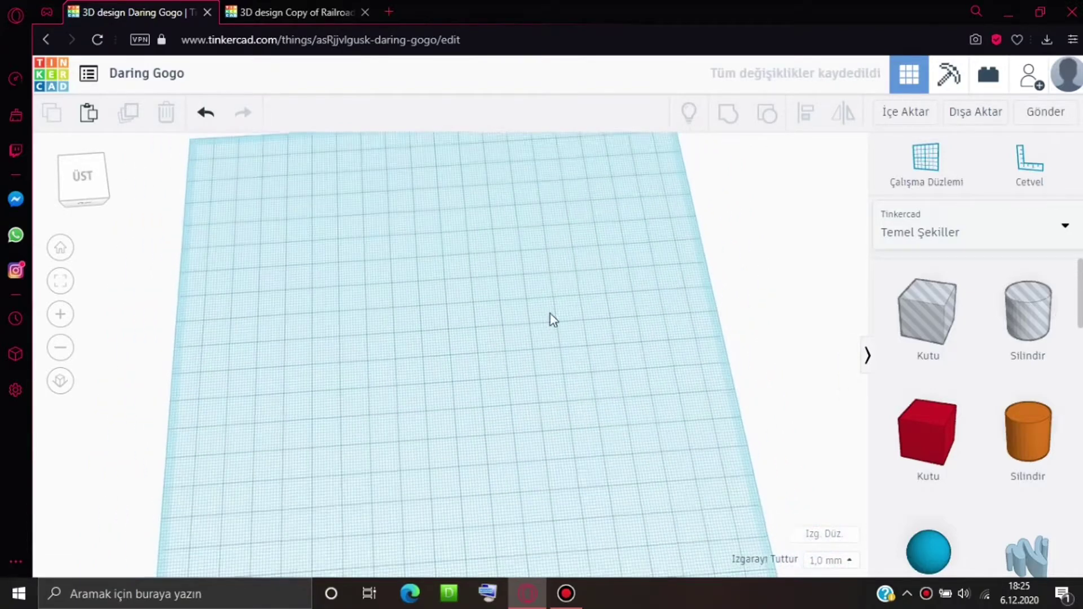
right_drag(526, 312, 575, 266)
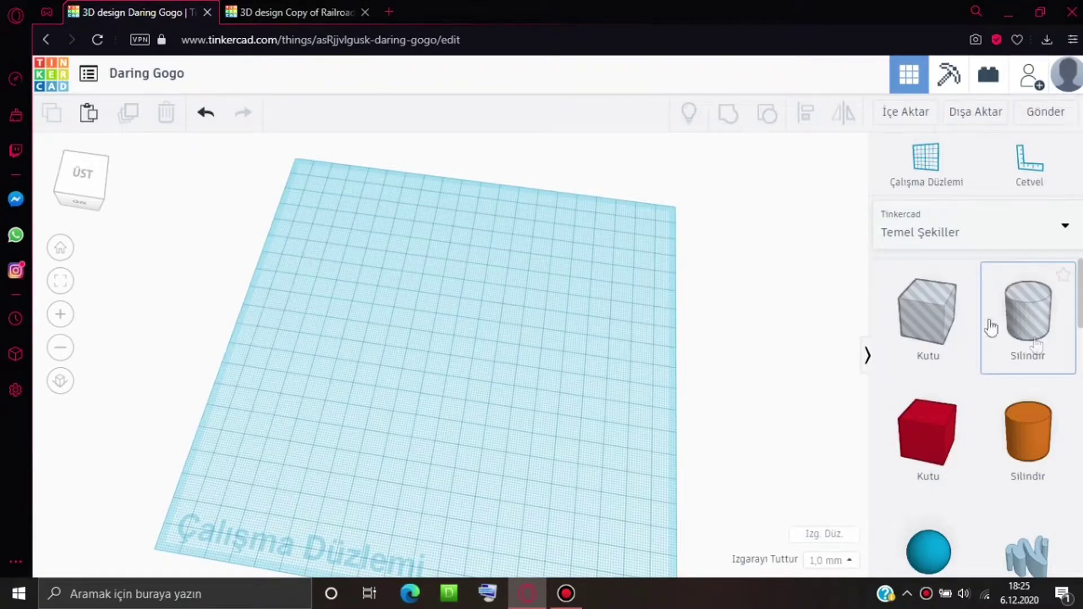
right_drag(621, 253, 645, 246)
Add an orange cylinder sized 50 by 50 and 60 tall.
click(1015, 430)
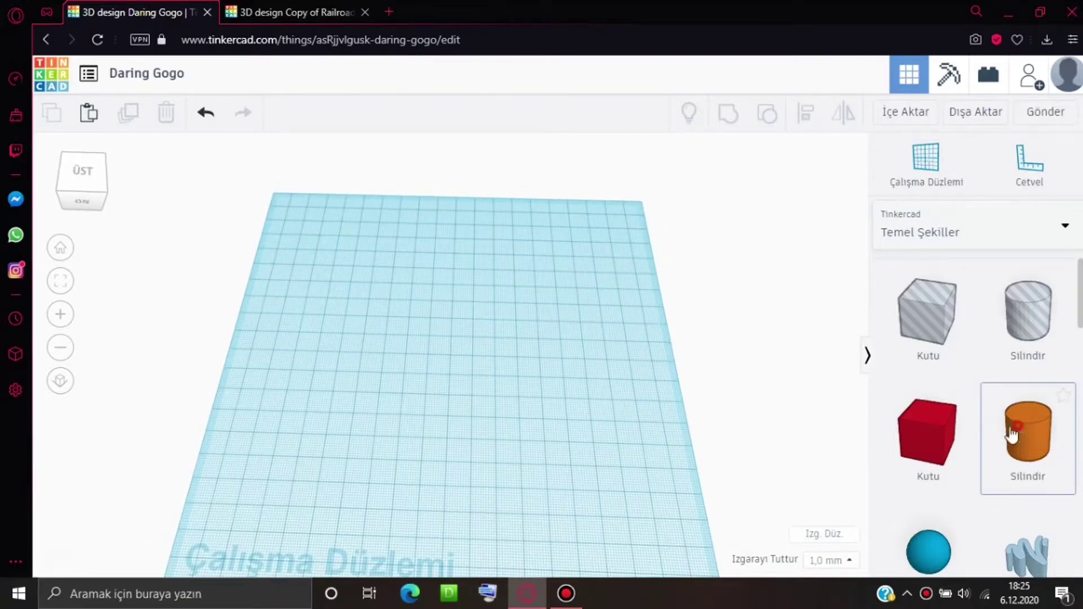
click(394, 318)
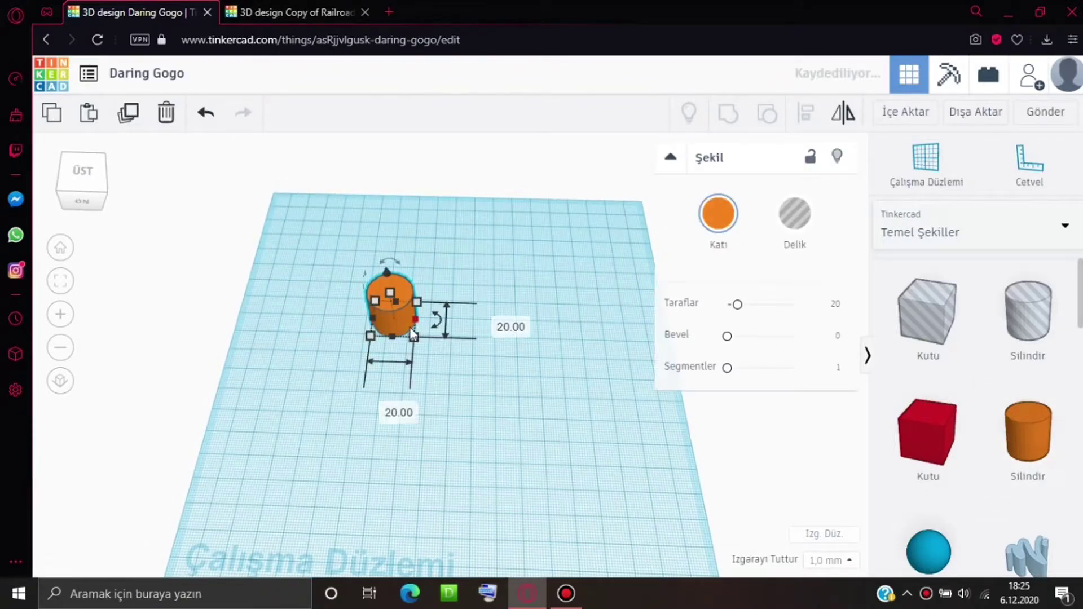
click(415, 369)
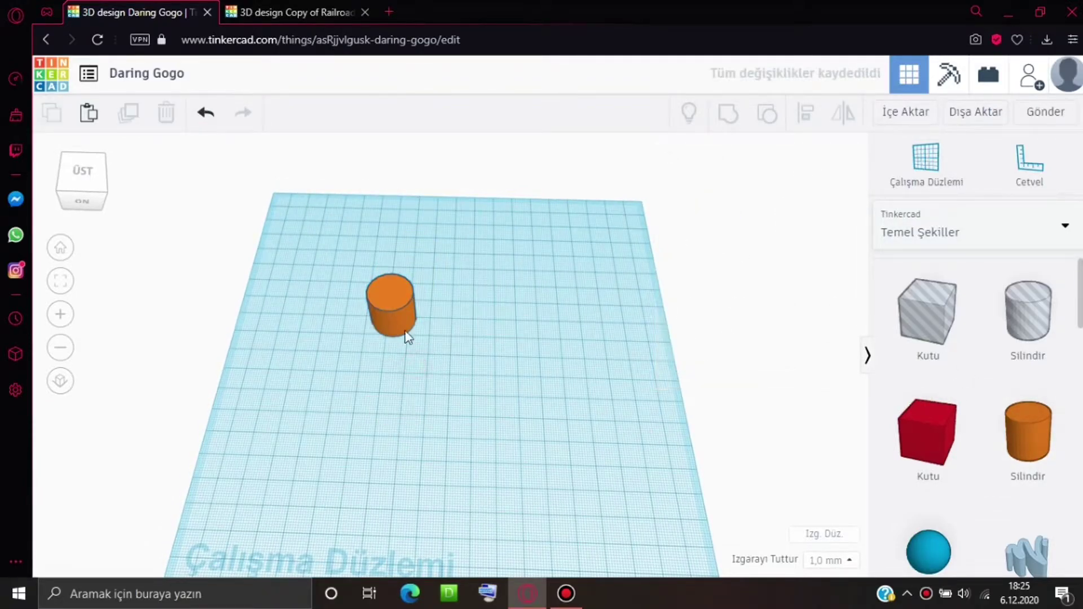
click(411, 316)
click(382, 407)
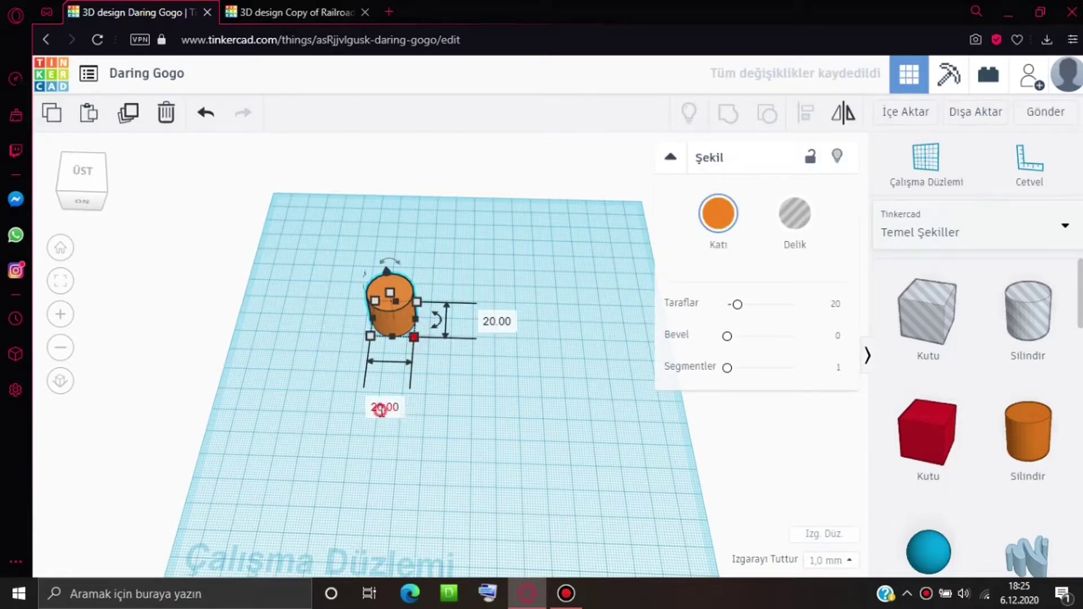
text(50)
key(Return)
click(560, 322)
text(50)
key(Return)
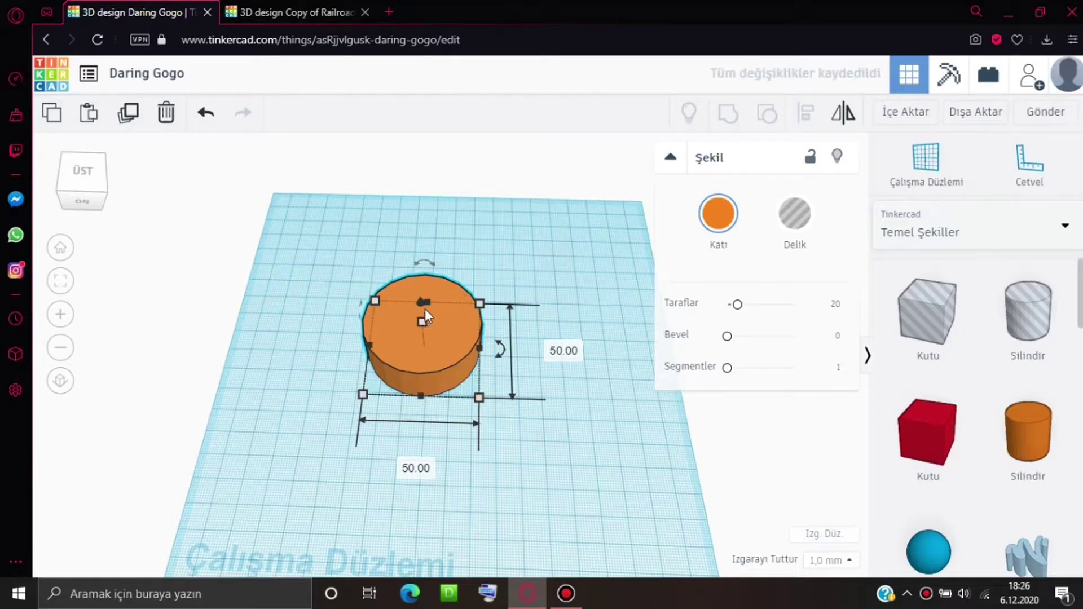
click(504, 334)
text(60)
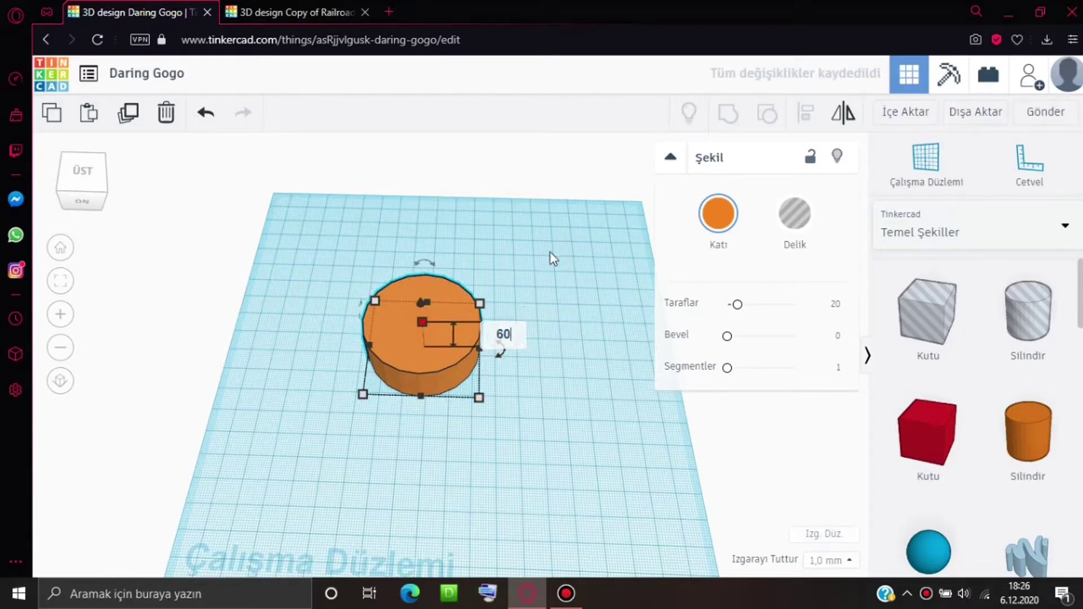
key(Return)
Duplicate the cylinder, move the copy to its right, and make the copy a hole.
click(573, 227)
right_drag(573, 225, 561, 224)
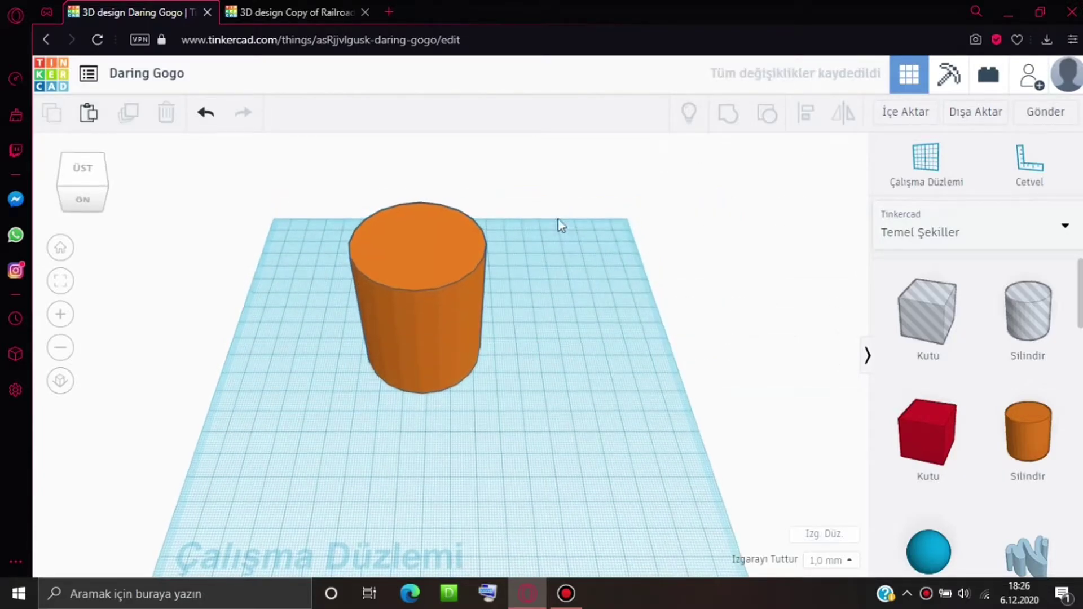
drag(395, 257, 331, 267)
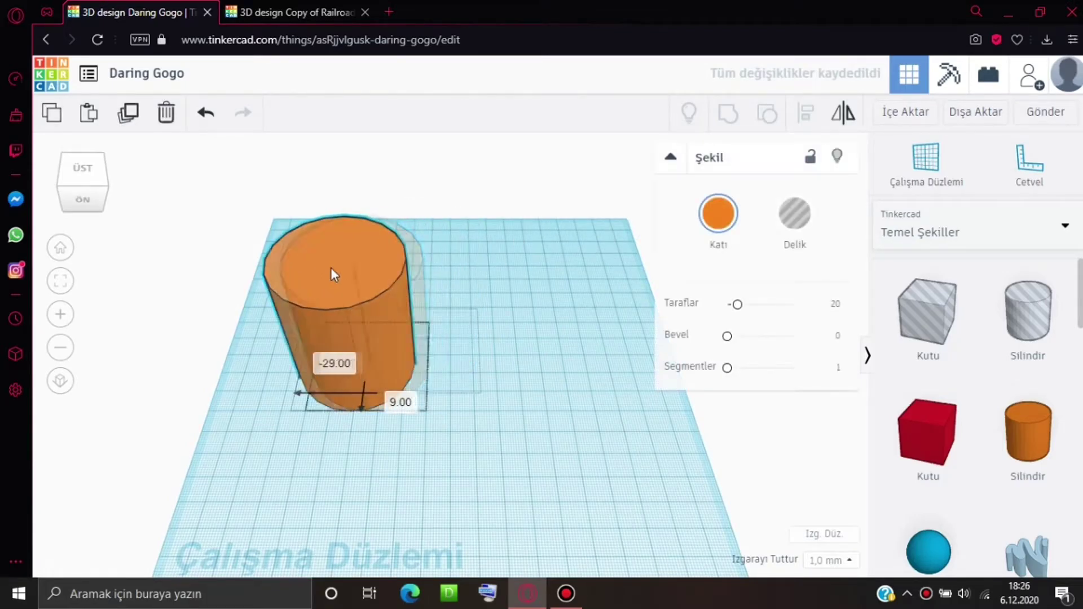
mouse_move(230, 204)
mouse_down()
mouse_move(426, 417)
mouse_move(417, 396)
mouse_up()
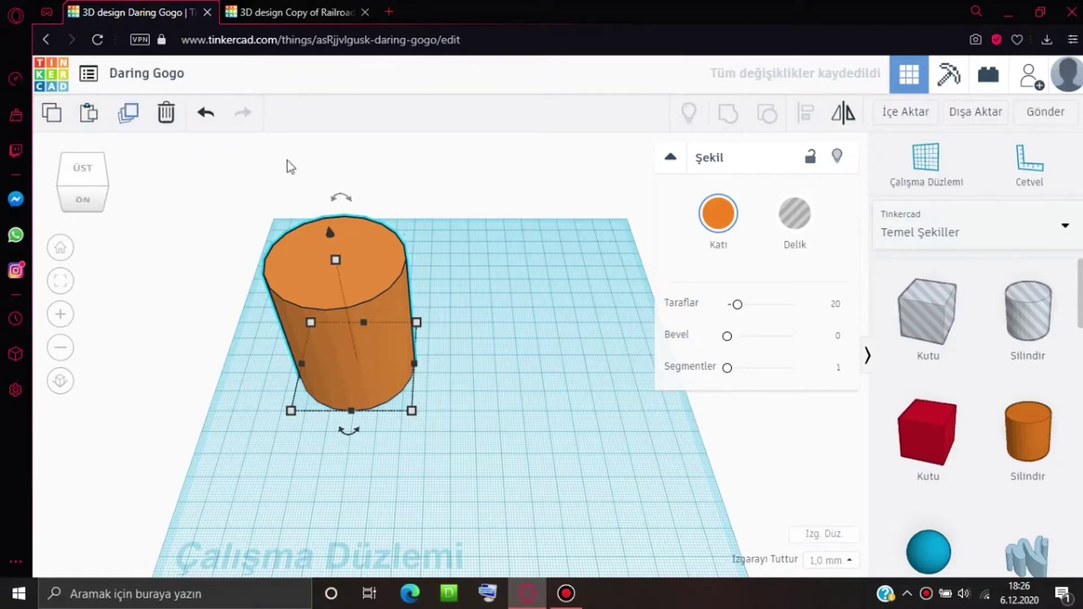
click(542, 252)
click(462, 263)
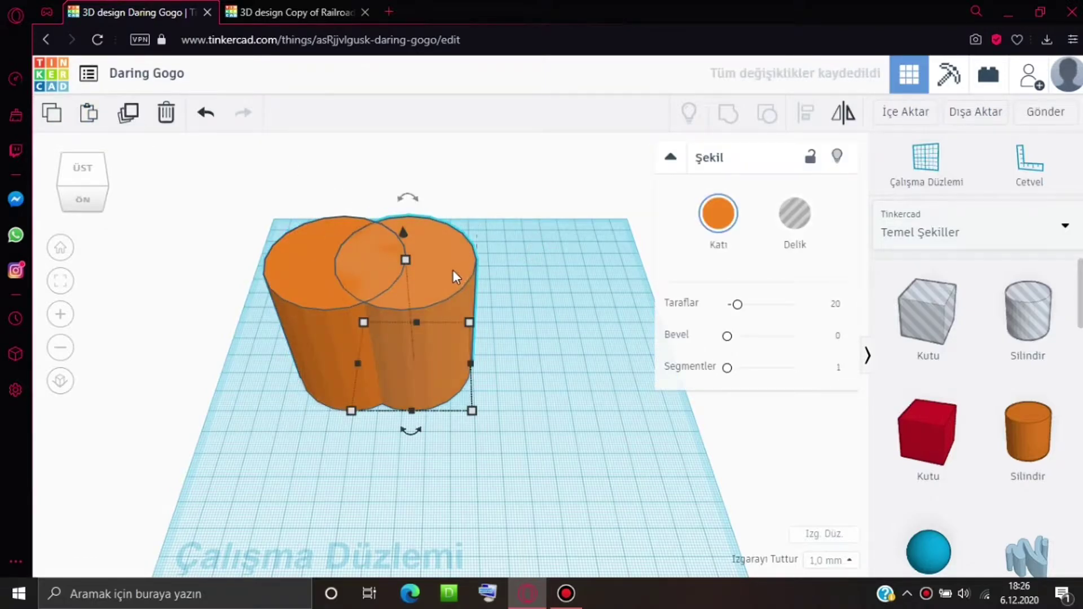
drag(452, 269, 559, 277)
click(795, 220)
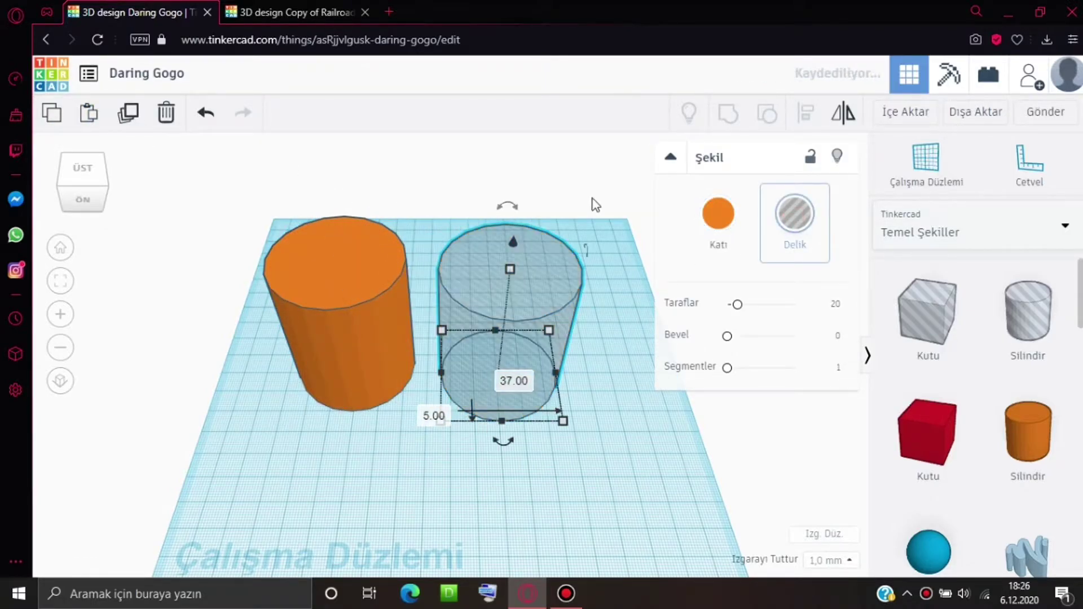
Set the hole cylinder's width to 45, undoing the mistaken too-thin width.
mouse_move(467, 266)
mouse_down()
mouse_move(350, 248)
mouse_move(317, 256)
mouse_move(532, 253)
mouse_up()
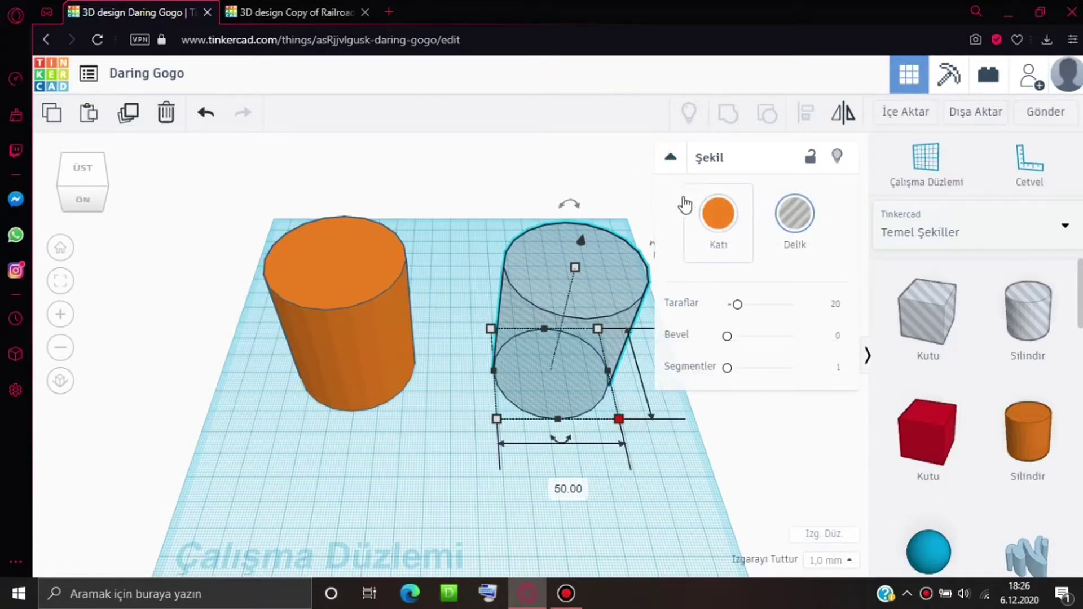
click(670, 158)
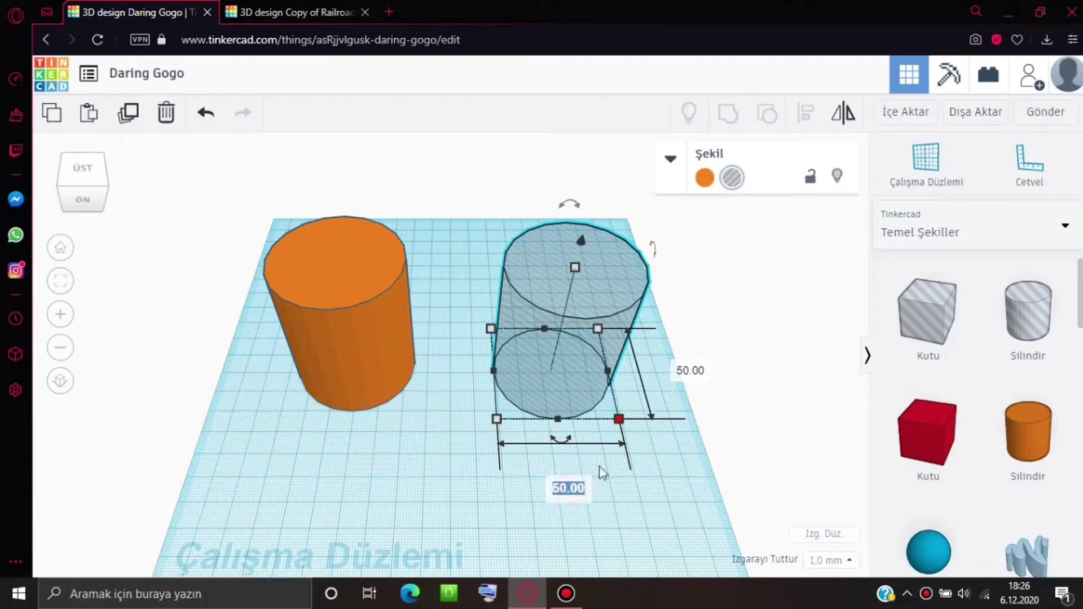
text(4)
key(Return)
click(567, 355)
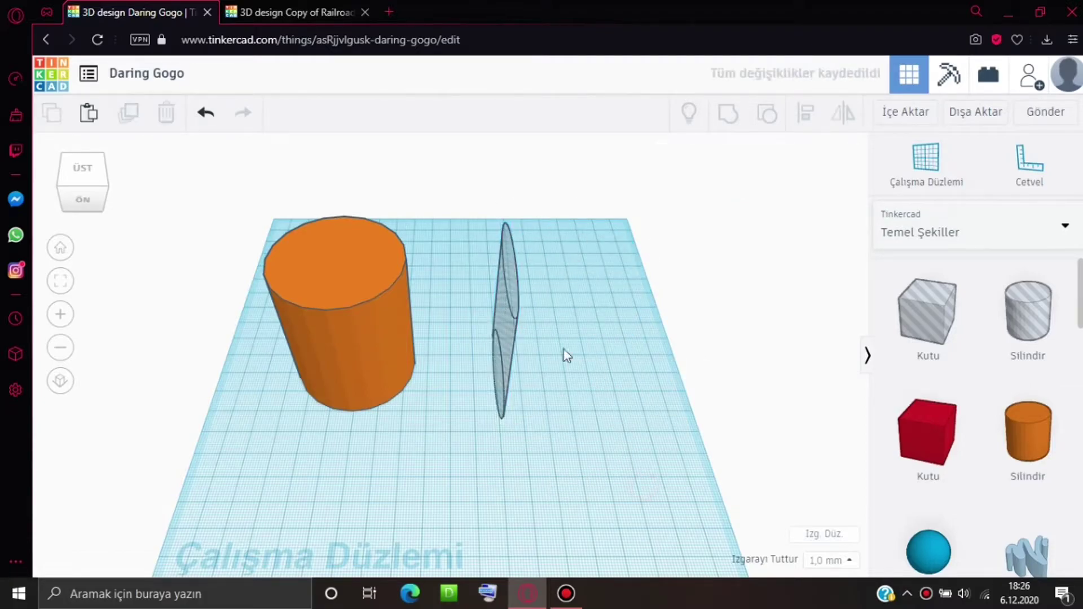
click(511, 333)
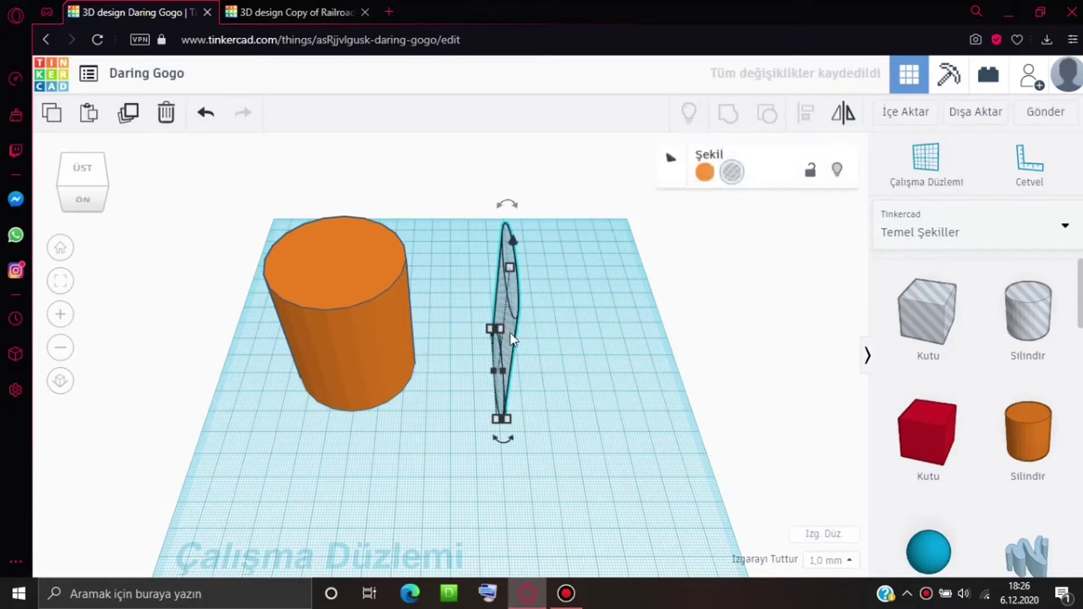
key(ctrl+z)
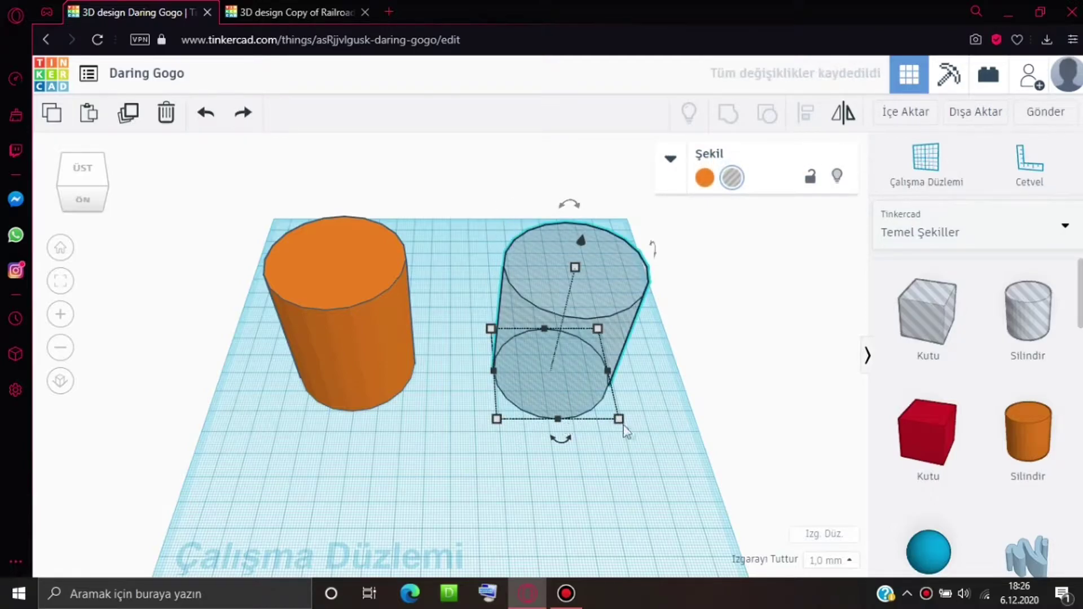
mouse_move(618, 419)
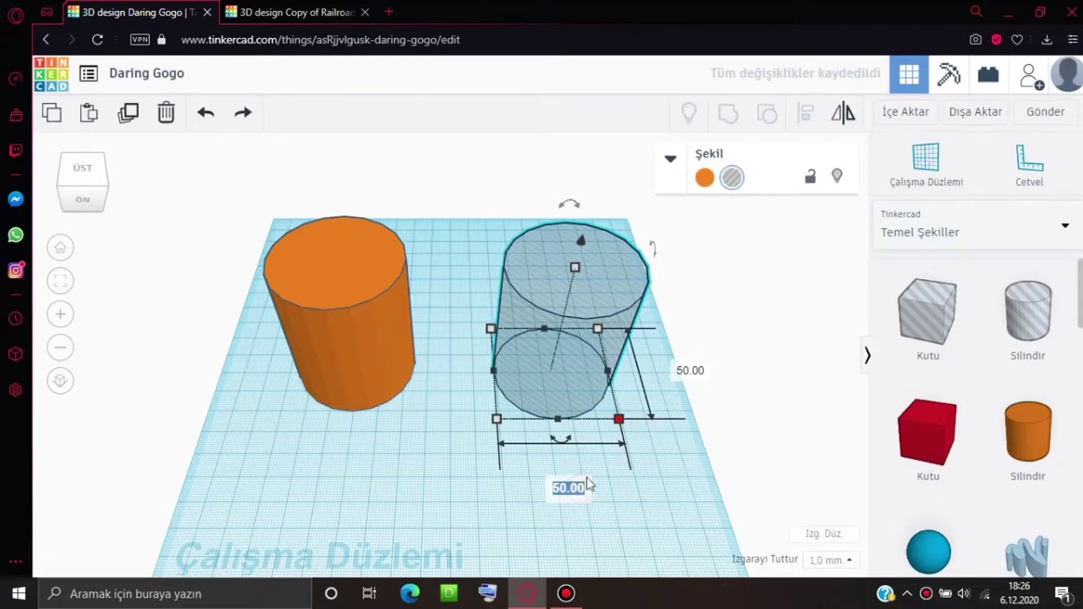
text(0)
key(Return)
Set the hole cylinder's depth to 45 and height to 55.
click(608, 369)
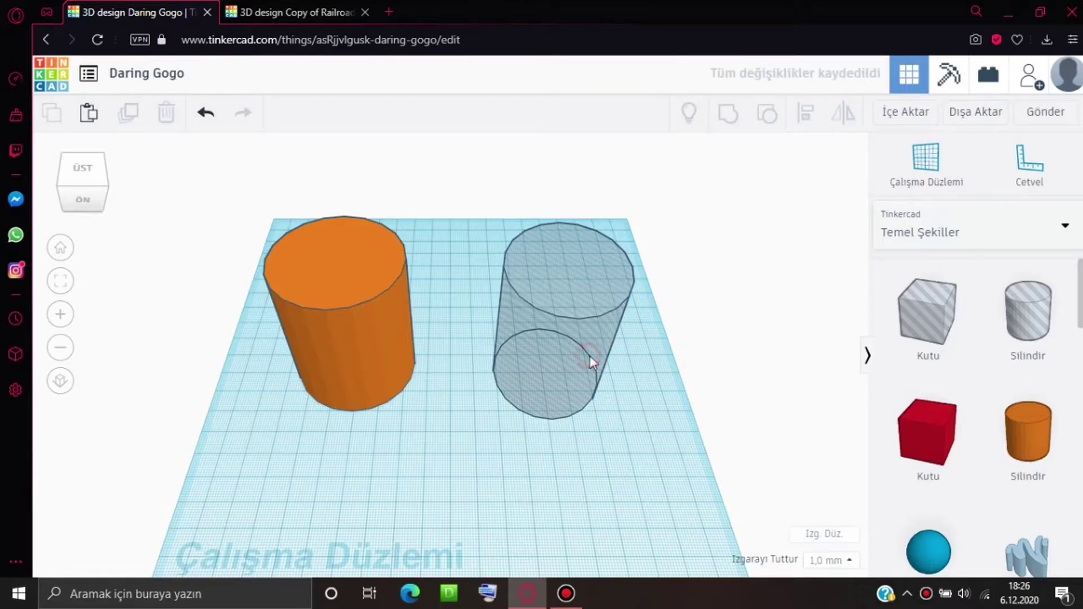
click(590, 361)
mouse_move(495, 418)
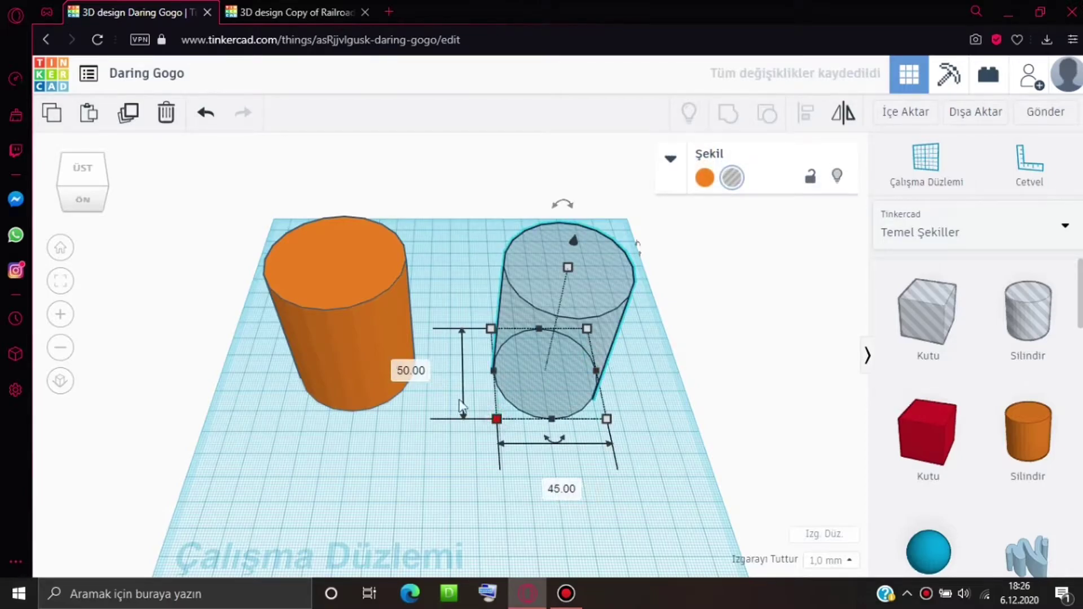
click(414, 367)
text(45)
key(Return)
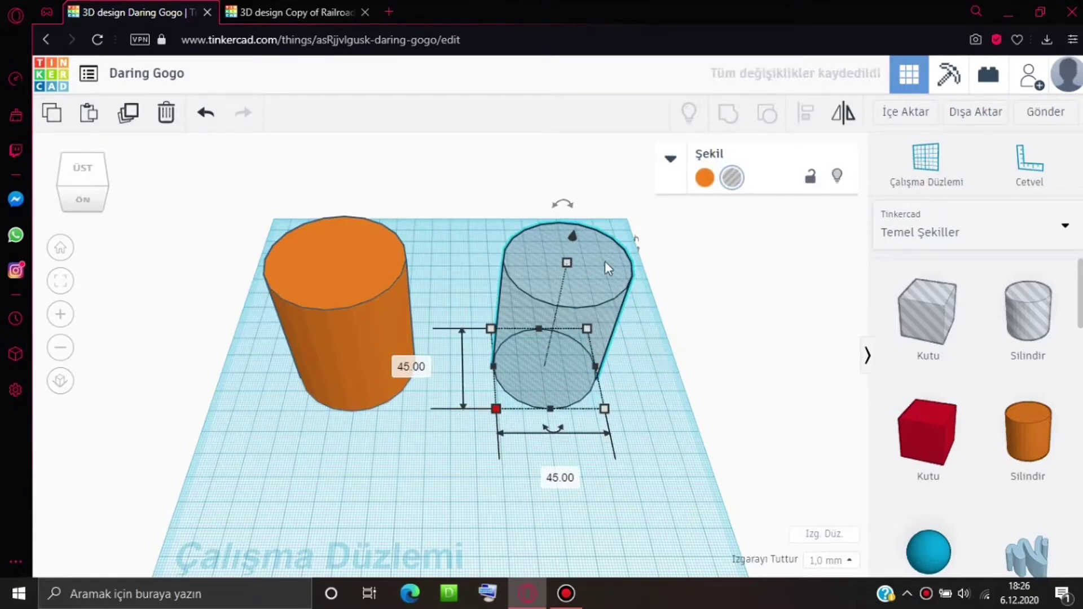
click(643, 321)
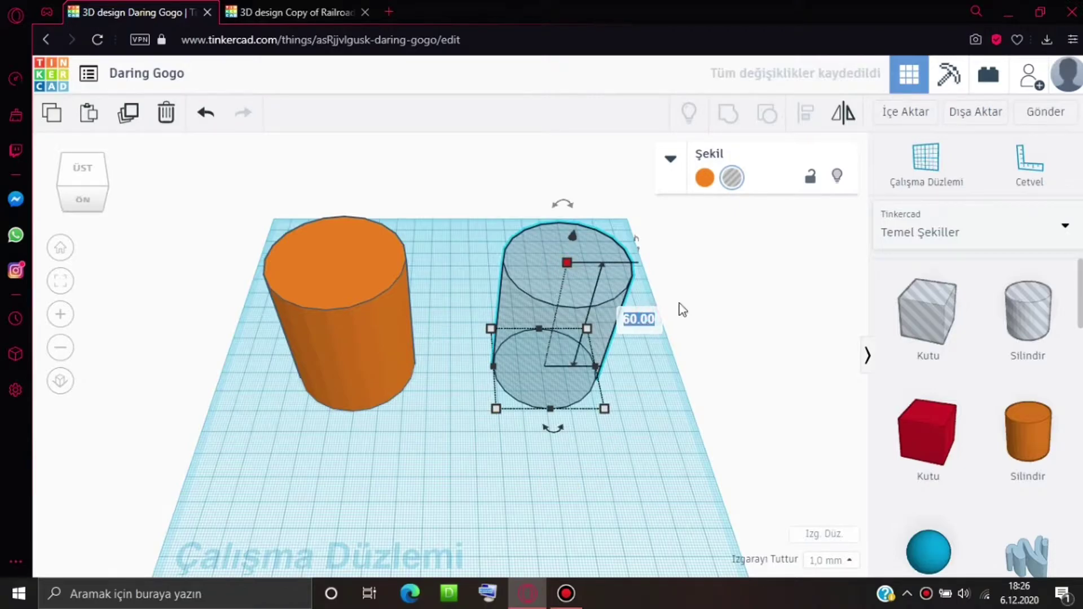
text(5)
key(Return)
mouse_move(459, 203)
right_down()
mouse_move(488, 266)
mouse_move(439, 257)
right_up()
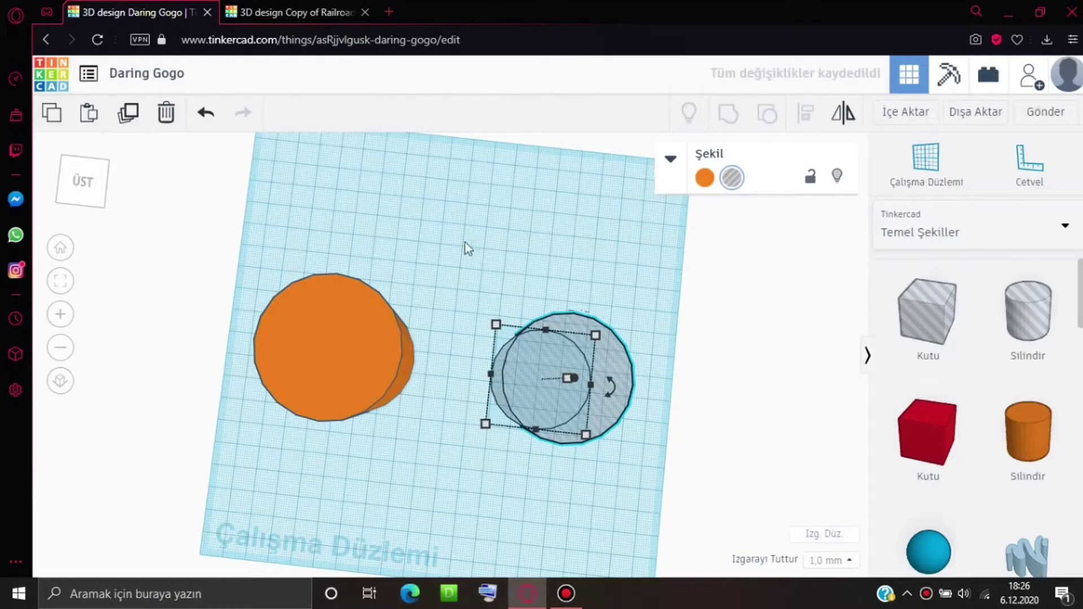
In top view, move the hole cylinder behind the orange cylinder.
mouse_move(489, 233)
right_down()
mouse_move(476, 159)
mouse_move(492, 193)
mouse_move(472, 209)
mouse_move(476, 222)
right_up()
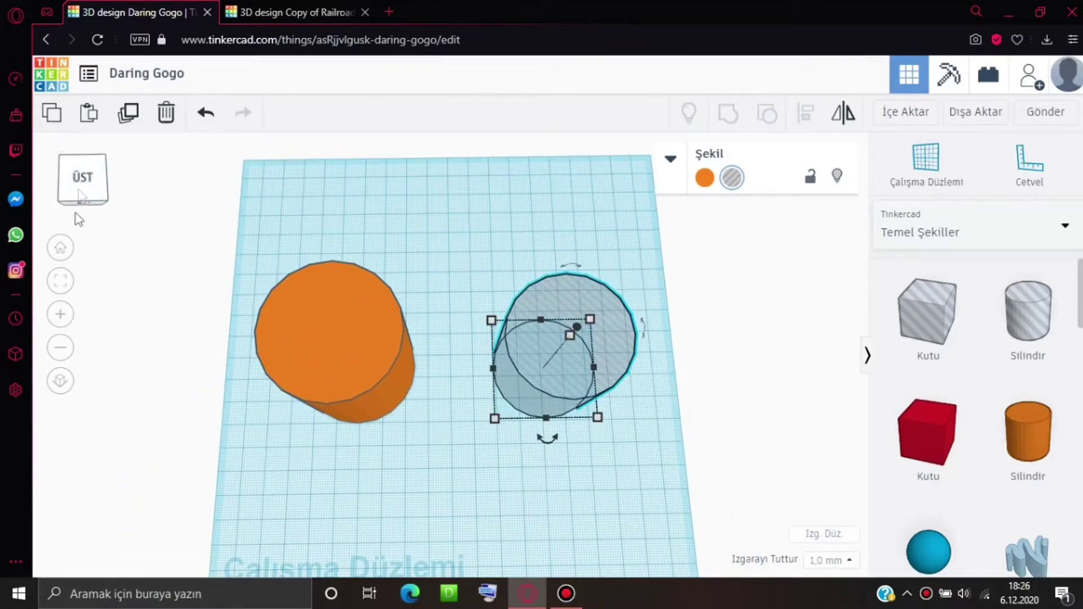
mouse_move(449, 280)
right_down()
mouse_move(406, 174)
mouse_move(372, 193)
mouse_move(427, 262)
mouse_move(454, 261)
right_up()
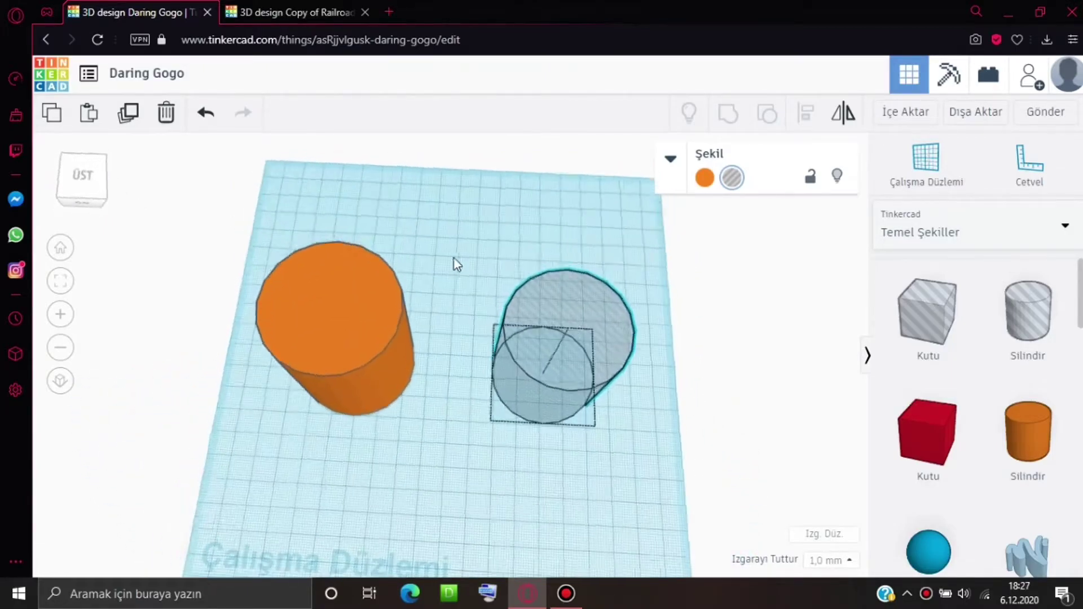
click(85, 201)
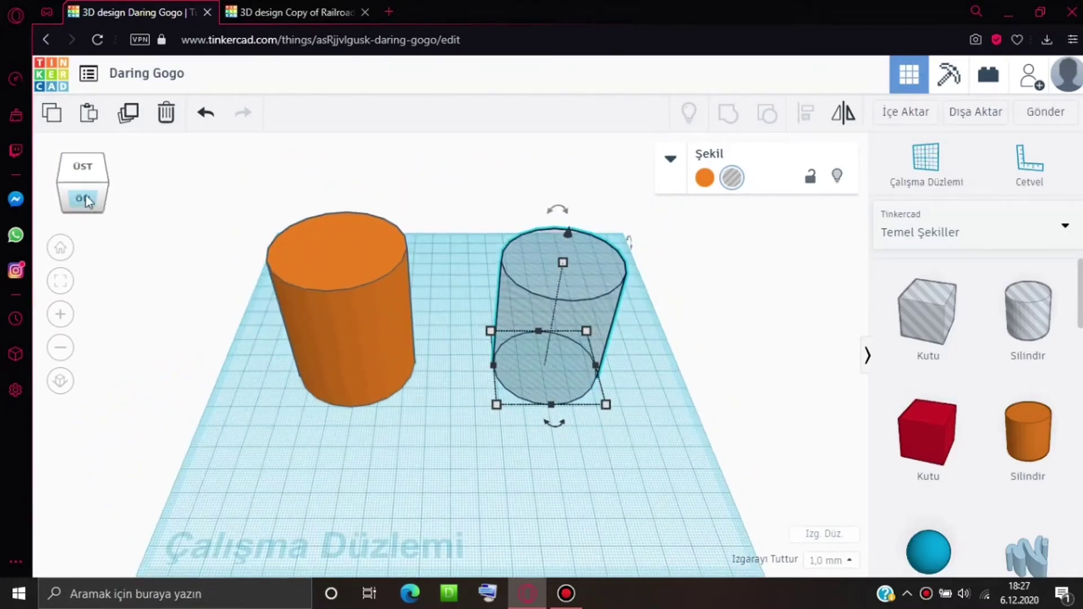
click(83, 168)
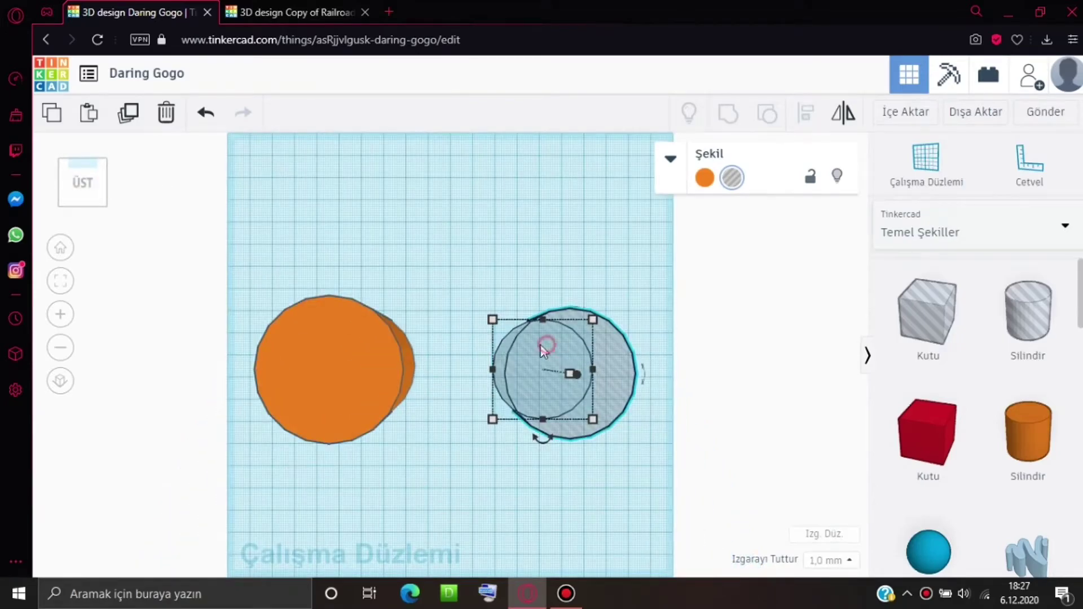
drag(546, 349, 417, 231)
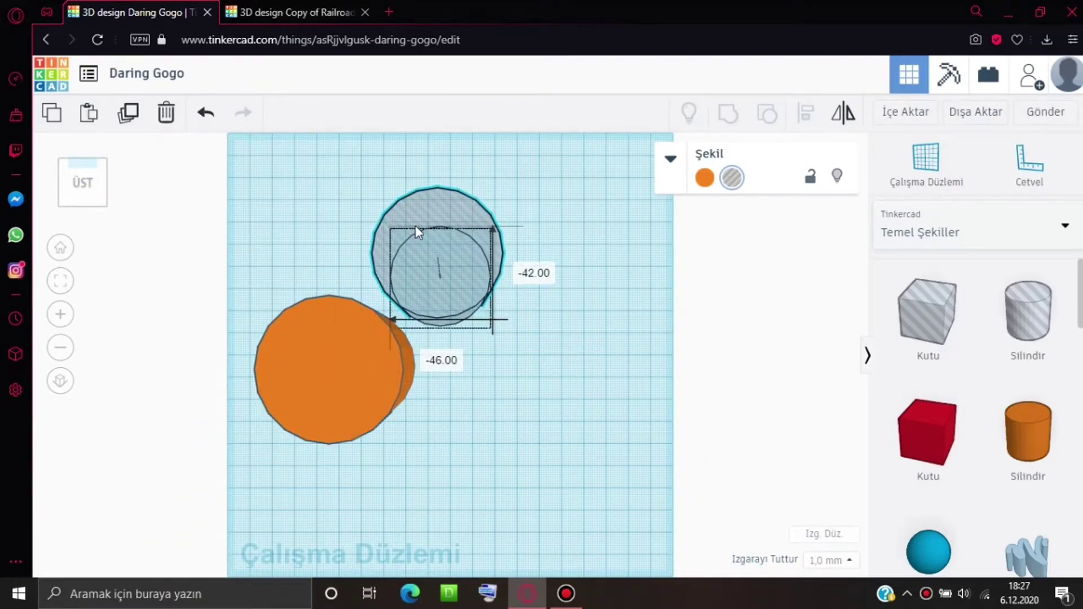
Raise the hole cylinder 20 above the workplane.
right_drag(292, 184, 292, 123)
click(598, 264)
right_drag(550, 249, 482, 213)
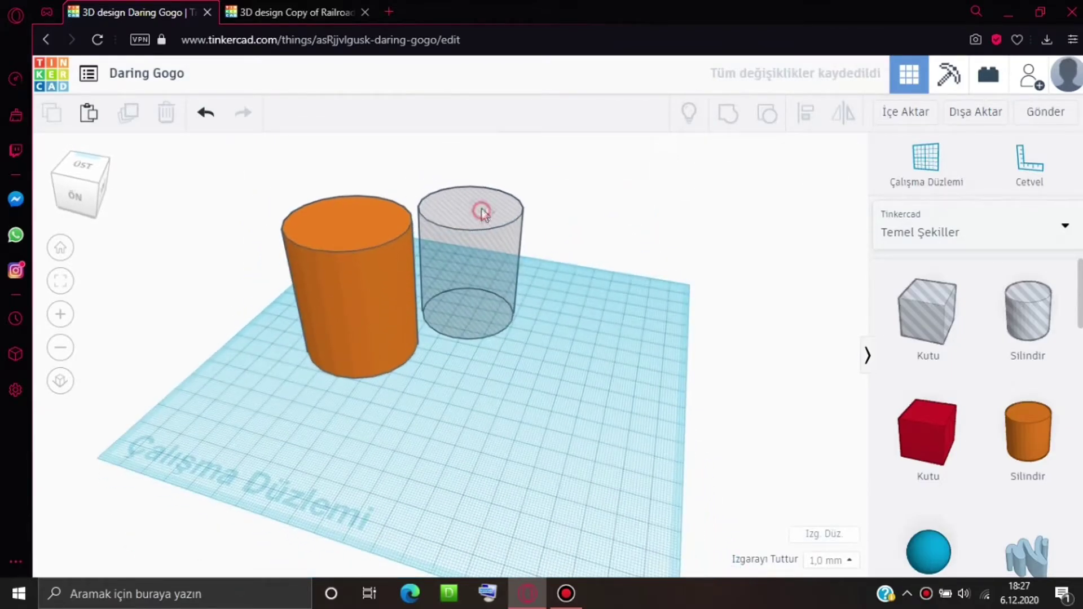
click(482, 213)
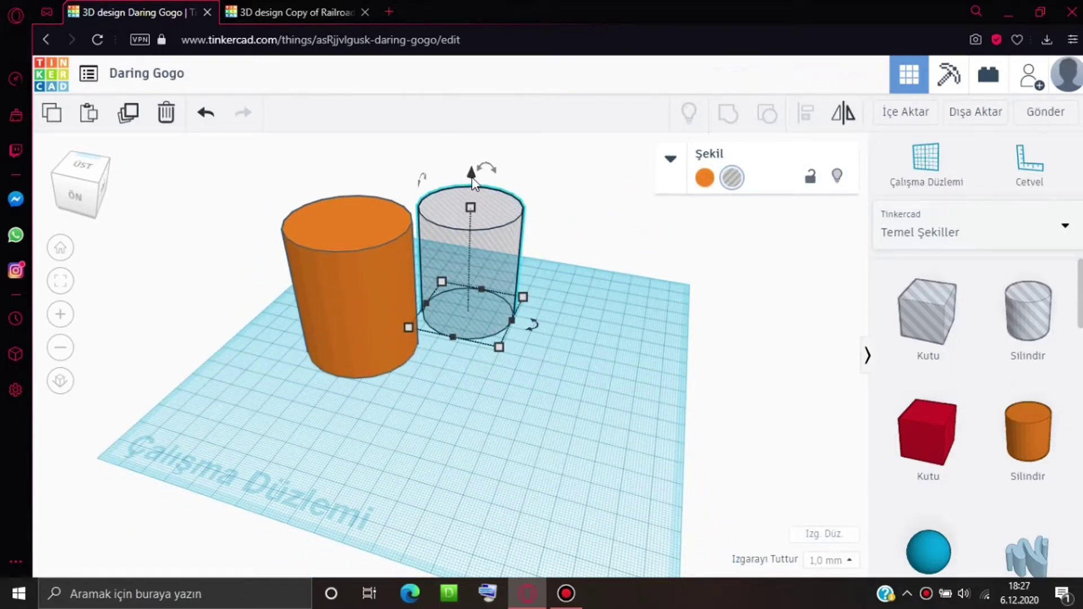
drag(474, 182, 474, 180)
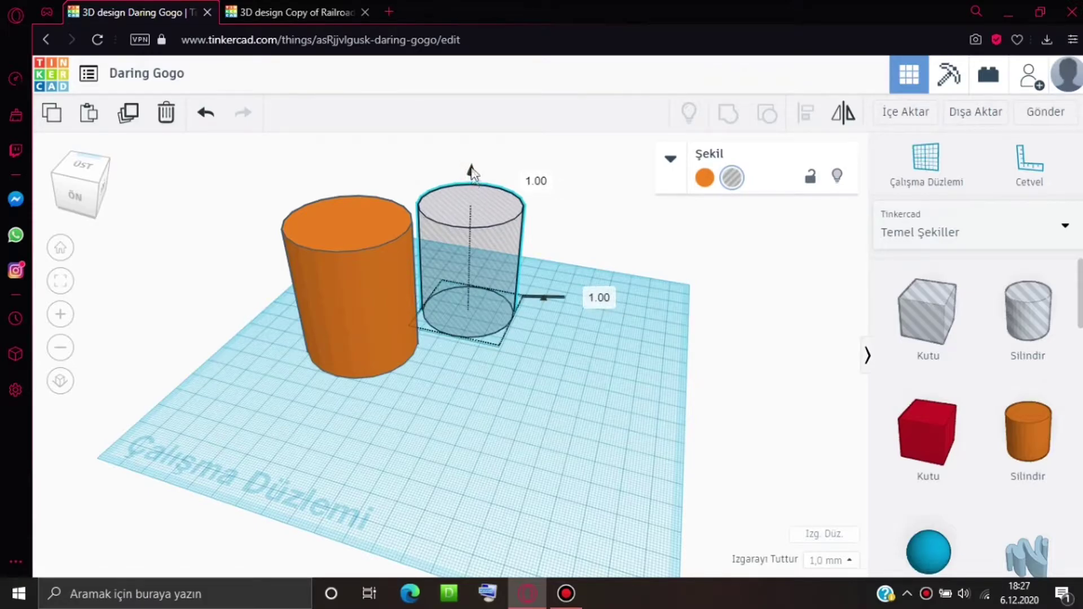
drag(472, 179, 468, 128)
mouse_move(510, 336)
right_down()
mouse_move(556, 329)
mouse_move(478, 294)
right_up()
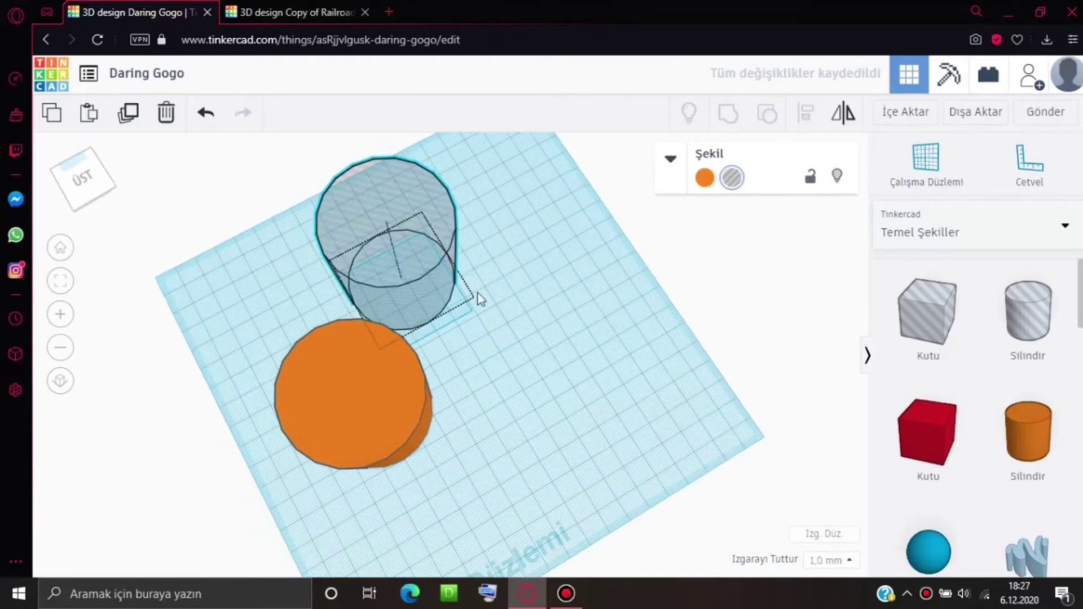
Centre the hole cylinder inside the orange cylinder.
mouse_move(348, 208)
mouse_down()
mouse_move(299, 366)
mouse_move(307, 374)
mouse_up()
mouse_move(501, 312)
right_down()
mouse_move(701, 266)
mouse_move(701, 280)
mouse_move(636, 333)
mouse_move(538, 279)
mouse_move(513, 249)
mouse_move(618, 289)
mouse_move(496, 340)
right_up()
drag(432, 344, 429, 351)
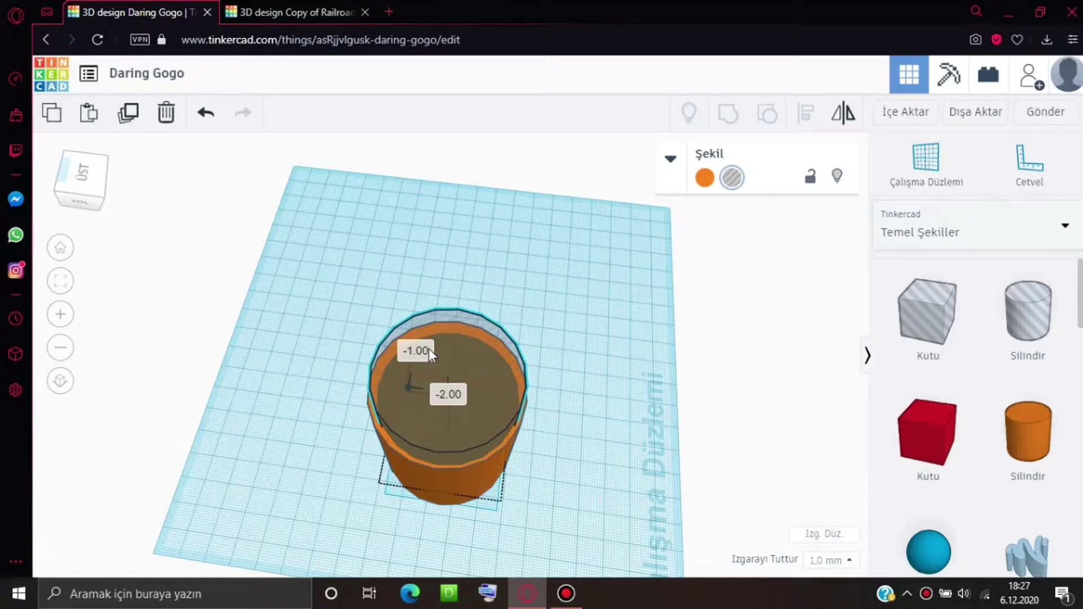
drag(429, 348, 427, 345)
click(416, 227)
mouse_move(415, 226)
right_down()
mouse_move(343, 215)
mouse_move(378, 283)
right_up()
Select both cylinders and group them into a single hollow cup.
drag(231, 225, 522, 513)
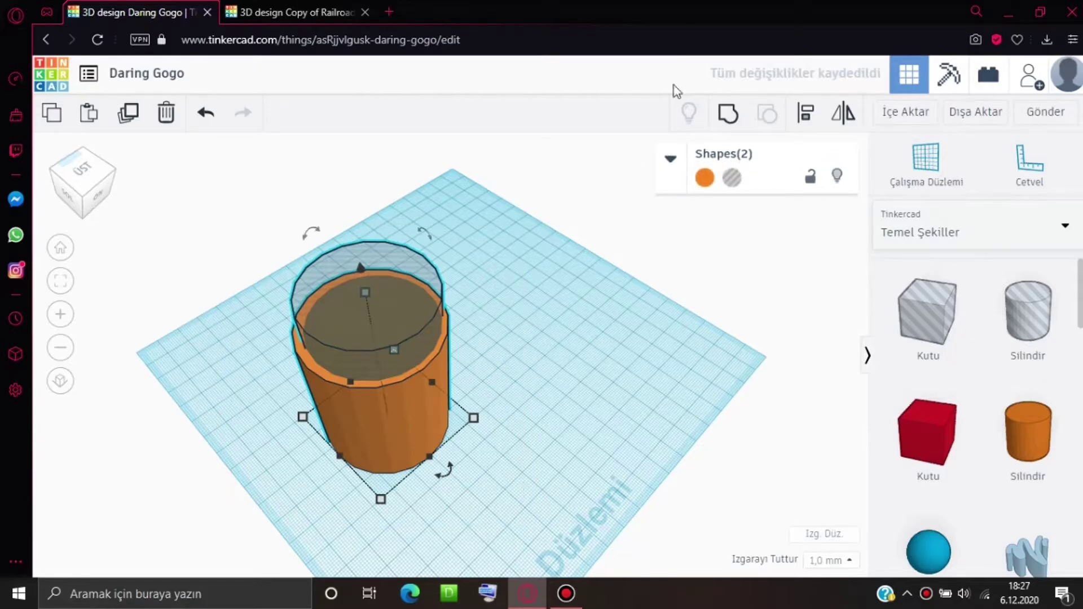
click(375, 201)
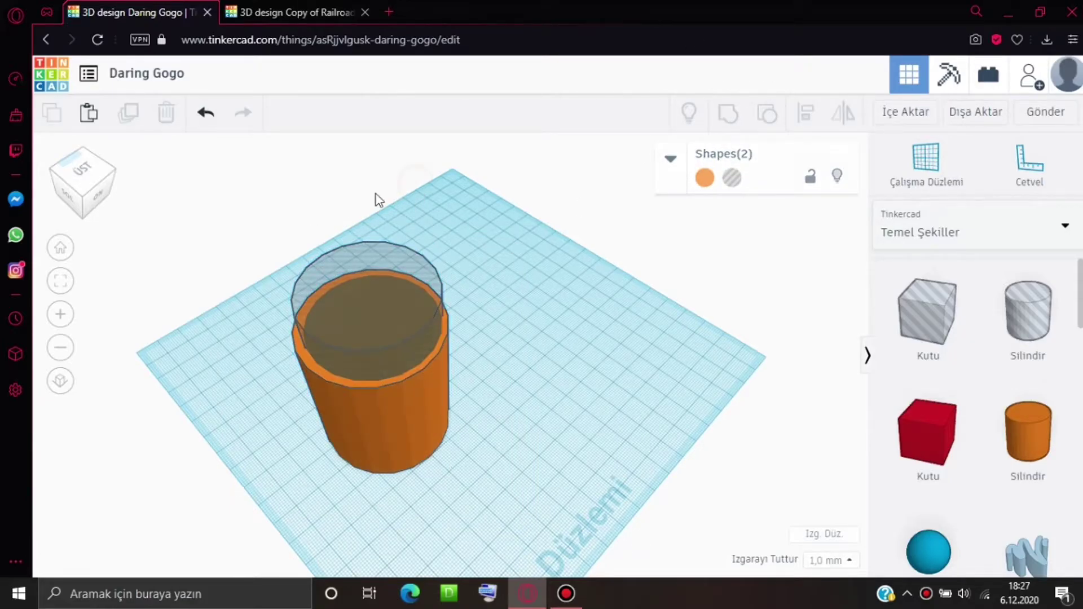
mouse_move(281, 179)
mouse_down()
mouse_move(508, 507)
mouse_move(524, 446)
mouse_up()
click(725, 120)
right_drag(568, 234, 510, 226)
click(509, 223)
mouse_move(478, 265)
right_down()
mouse_move(483, 205)
mouse_move(367, 174)
mouse_move(377, 201)
right_up()
scroll(987, 357, down, 3)
Add a blue torus beside the cup and rotate it 90° to stand upright.
scroll(979, 350, down, 2)
scroll(976, 353, down, 2)
scroll(968, 345, down, 2)
scroll(968, 345, down, 5)
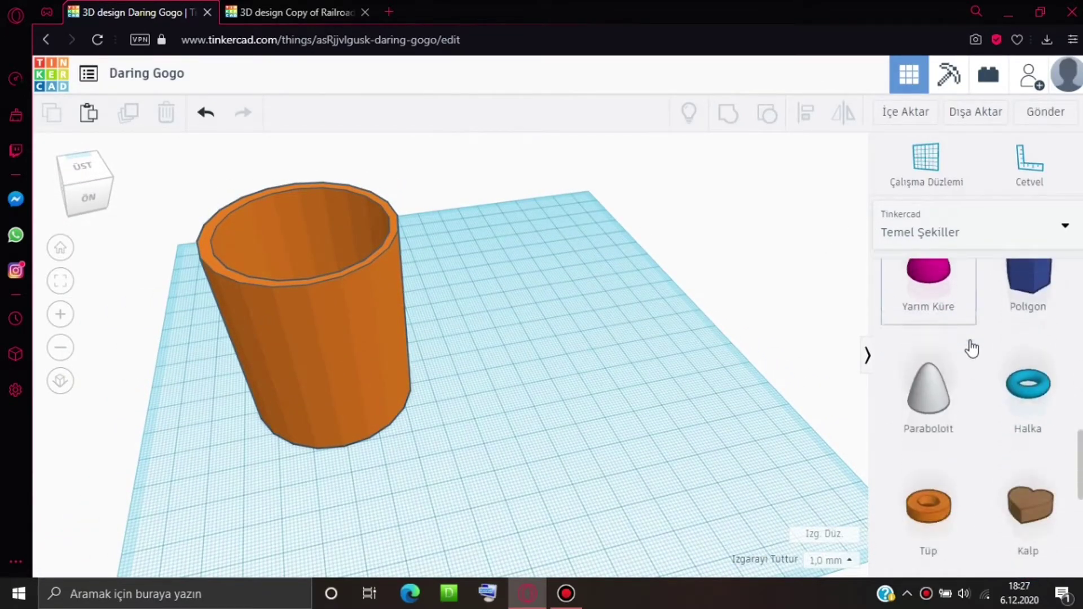
drag(1033, 323, 513, 370)
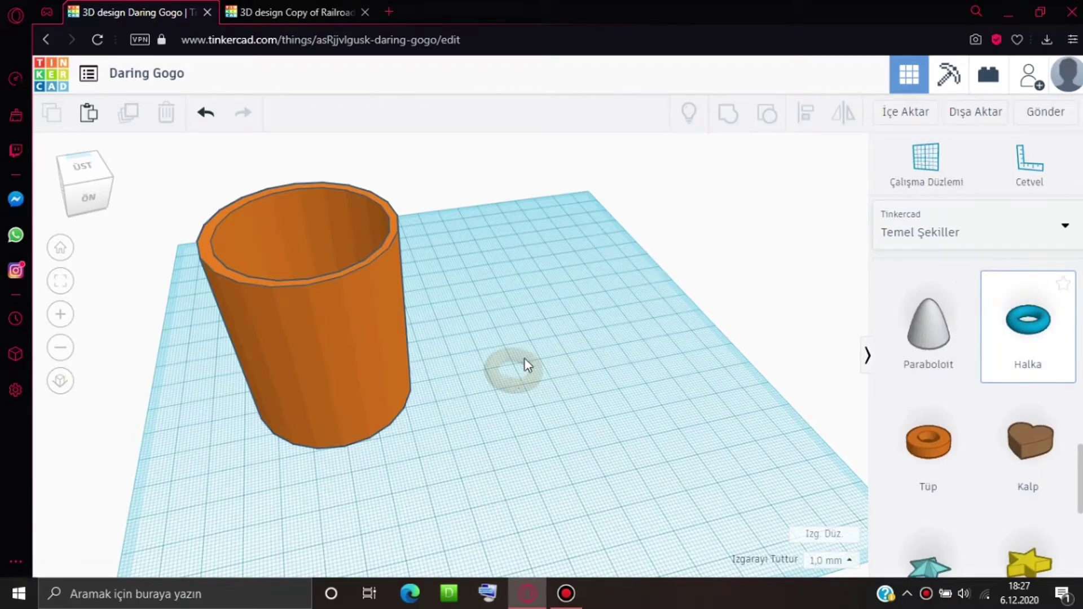
right_drag(588, 312, 438, 334)
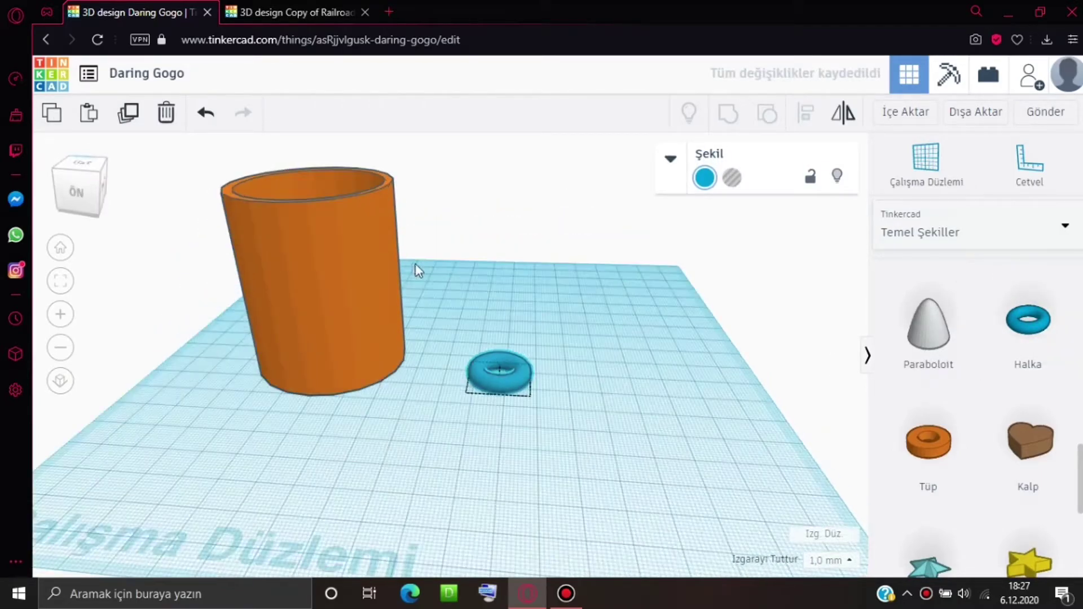
drag(438, 334, 546, 262)
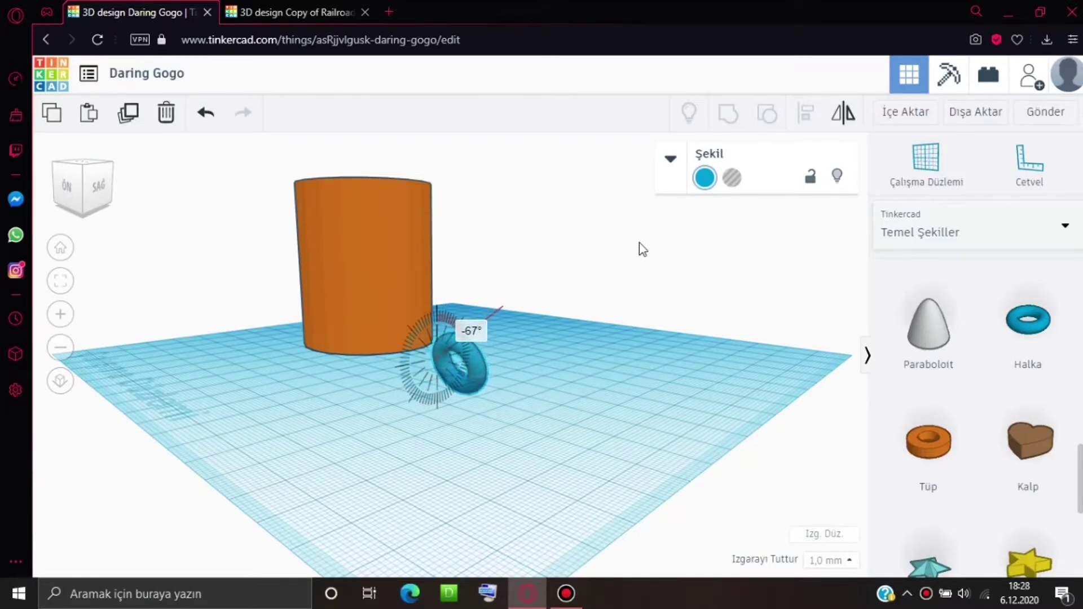
drag(546, 262, 428, 435)
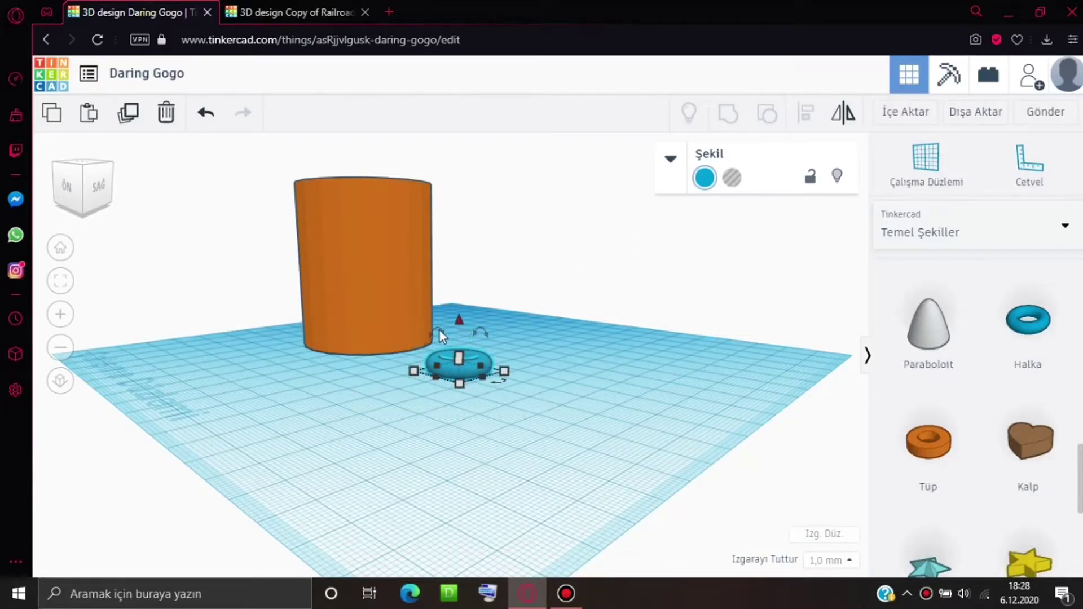
drag(441, 331, 439, 328)
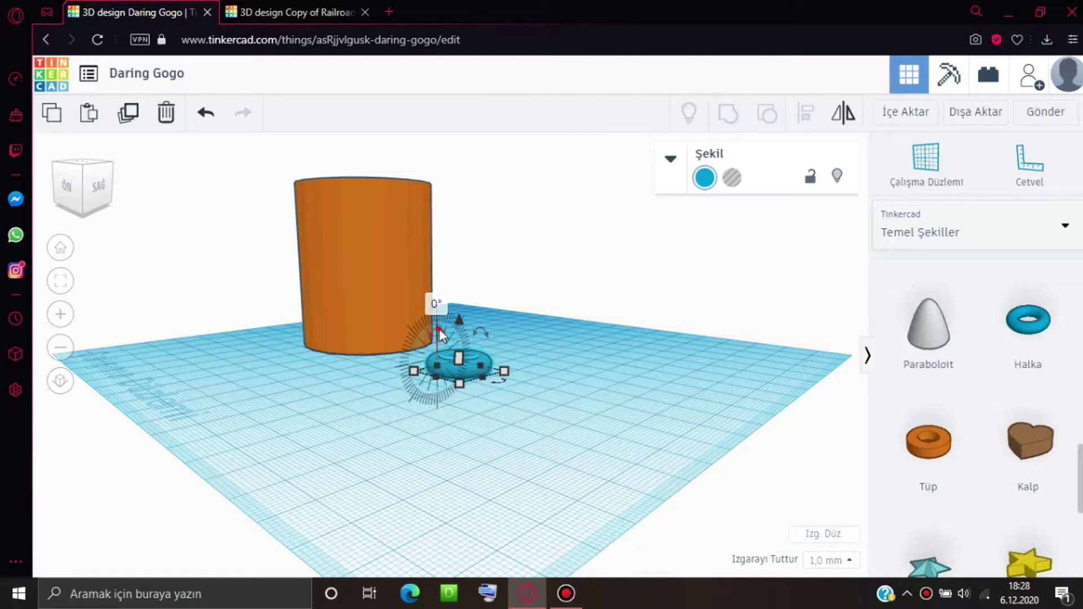
text(90)
key(Return)
Raise the torus 28.00 above the workplane, squash it, and set it against the cup's side.
mouse_move(478, 235)
right_down()
mouse_move(589, 262)
mouse_move(524, 286)
right_up()
drag(502, 319, 512, 231)
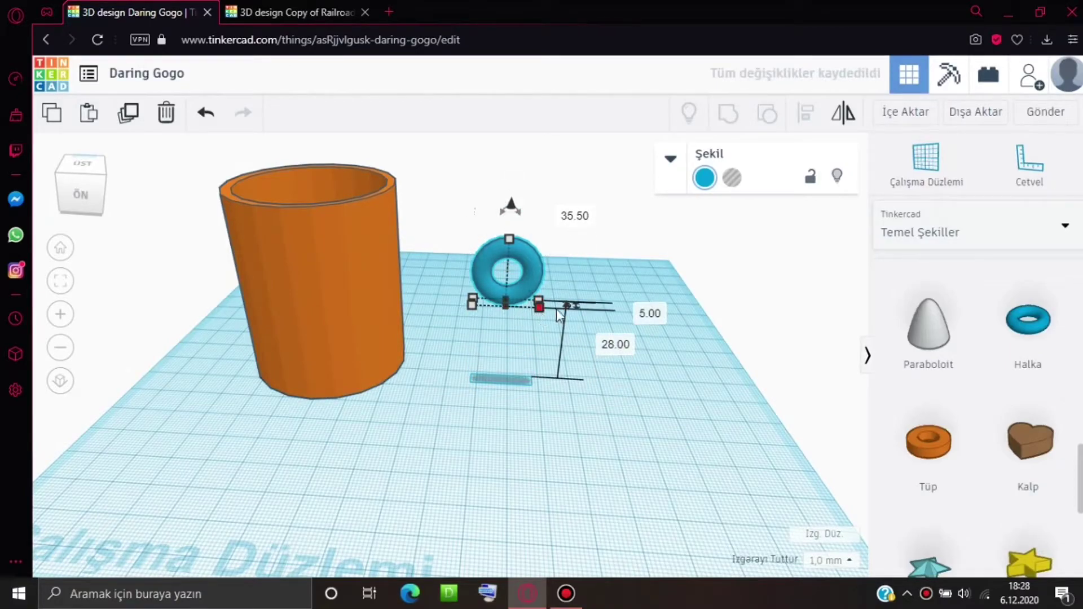
drag(510, 238, 476, 197)
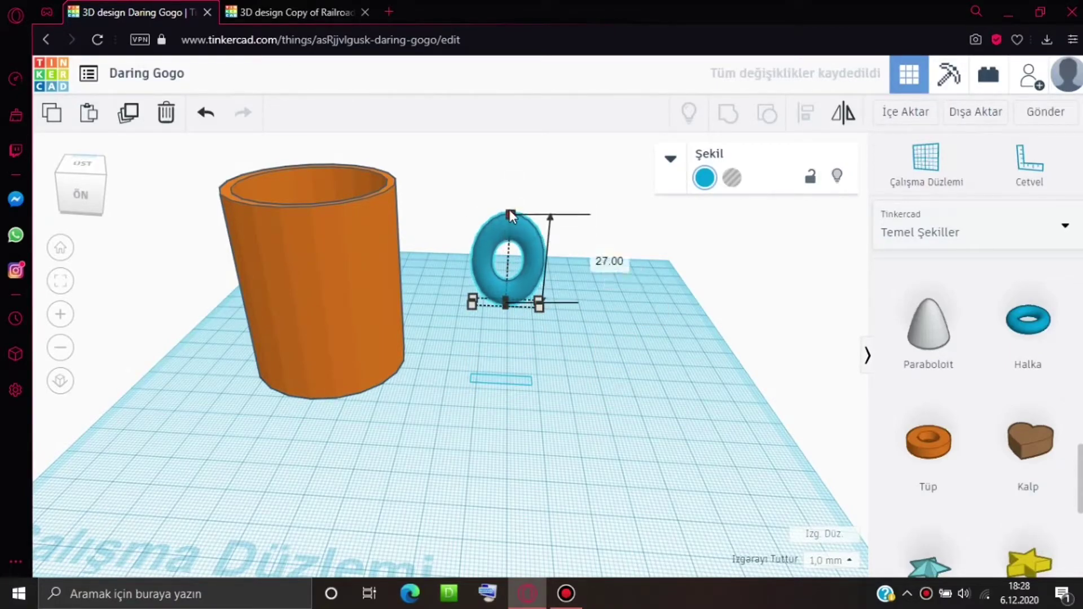
right_drag(476, 197, 496, 259)
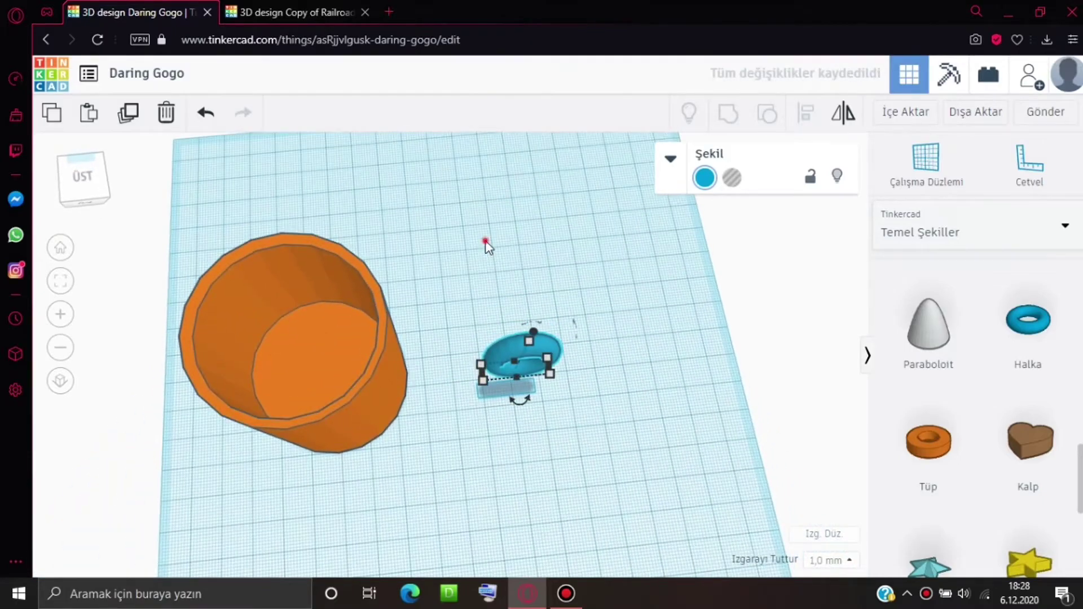
click(483, 249)
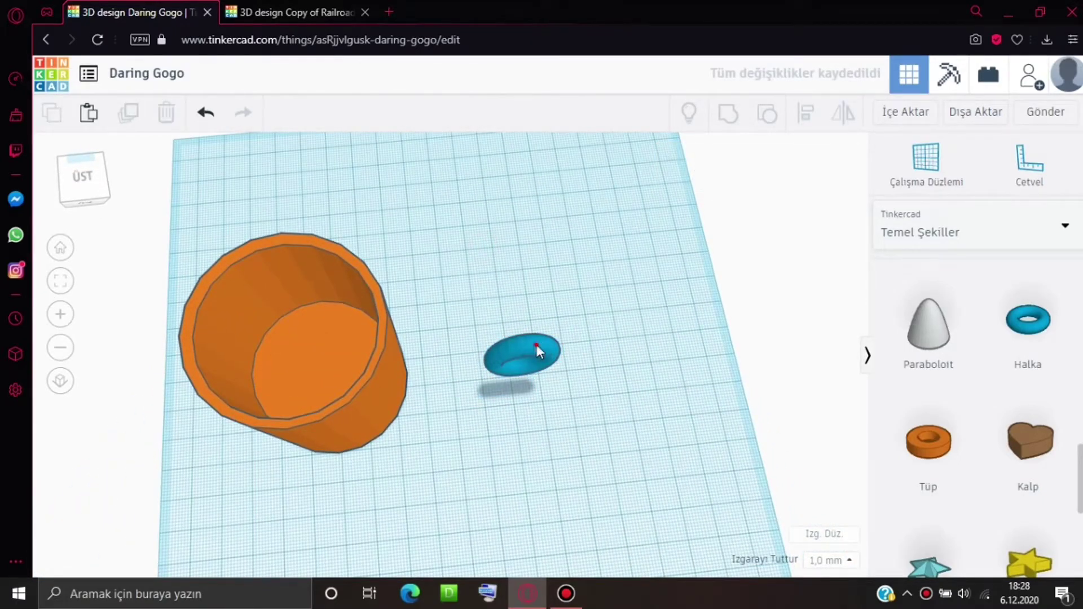
drag(536, 344, 429, 328)
mouse_move(441, 241)
right_down()
mouse_move(568, 208)
mouse_move(411, 222)
mouse_move(263, 206)
right_up()
click(394, 232)
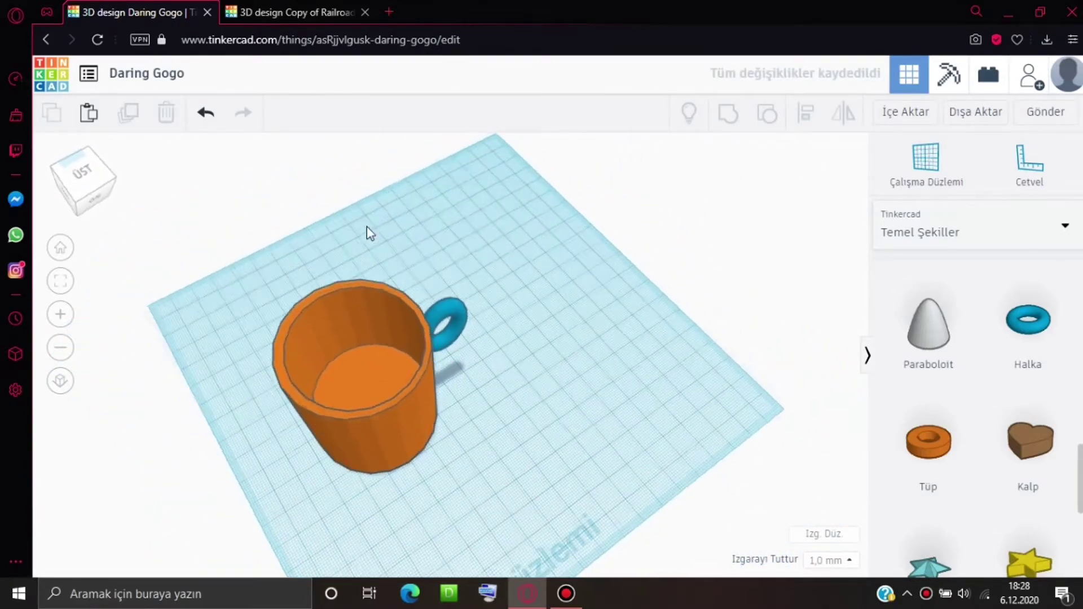
drag(250, 206, 501, 486)
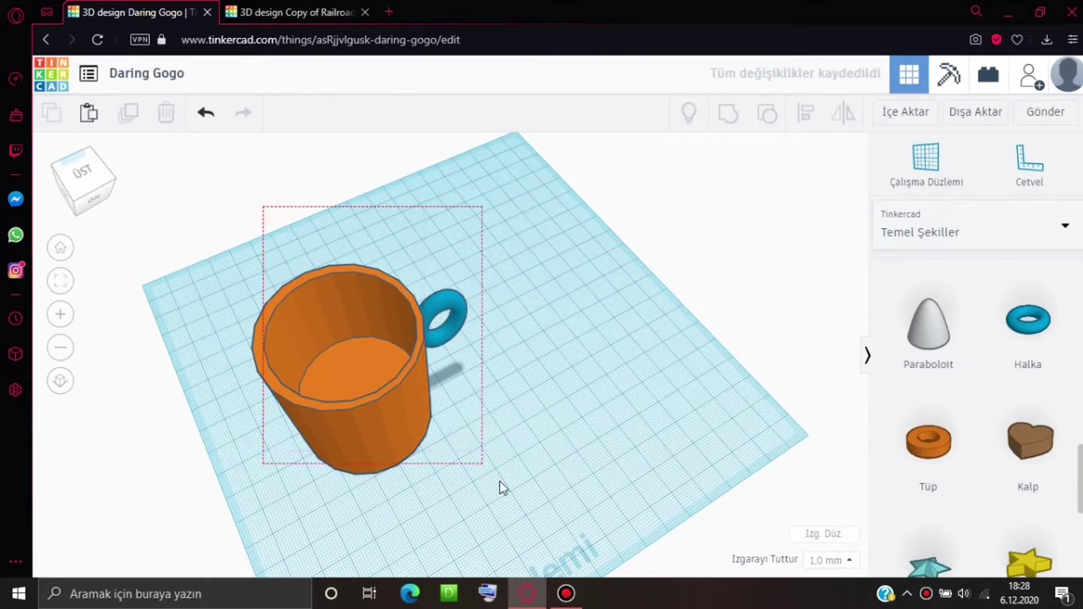
Group the cup and torus handle into one orange mug, then view the export options.
click(723, 131)
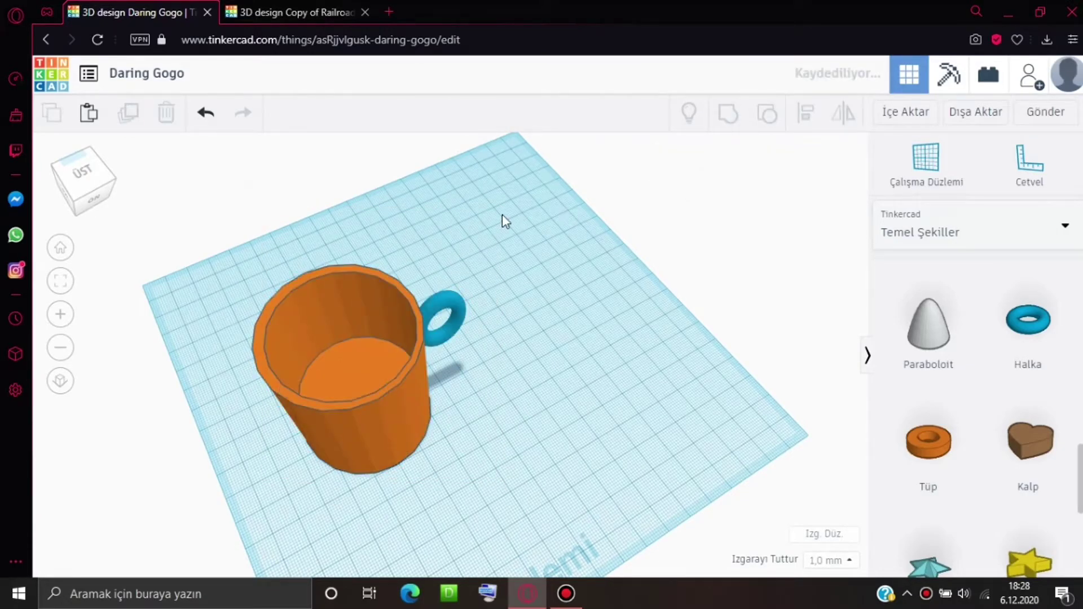
click(496, 214)
mouse_move(495, 214)
right_down()
mouse_move(384, 209)
mouse_move(580, 271)
mouse_move(558, 203)
mouse_move(569, 214)
right_up()
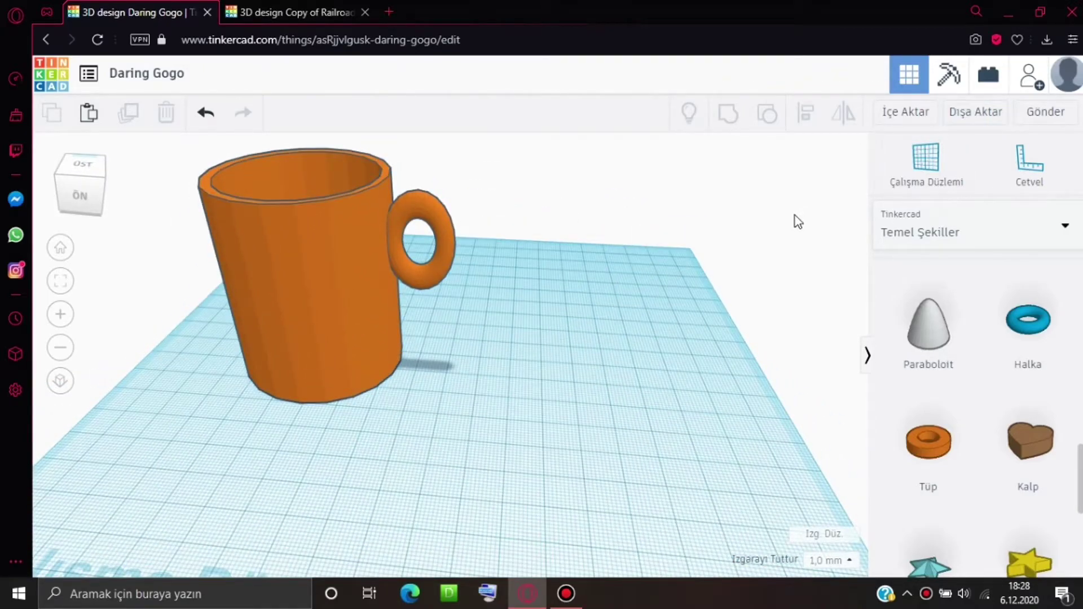
click(968, 128)
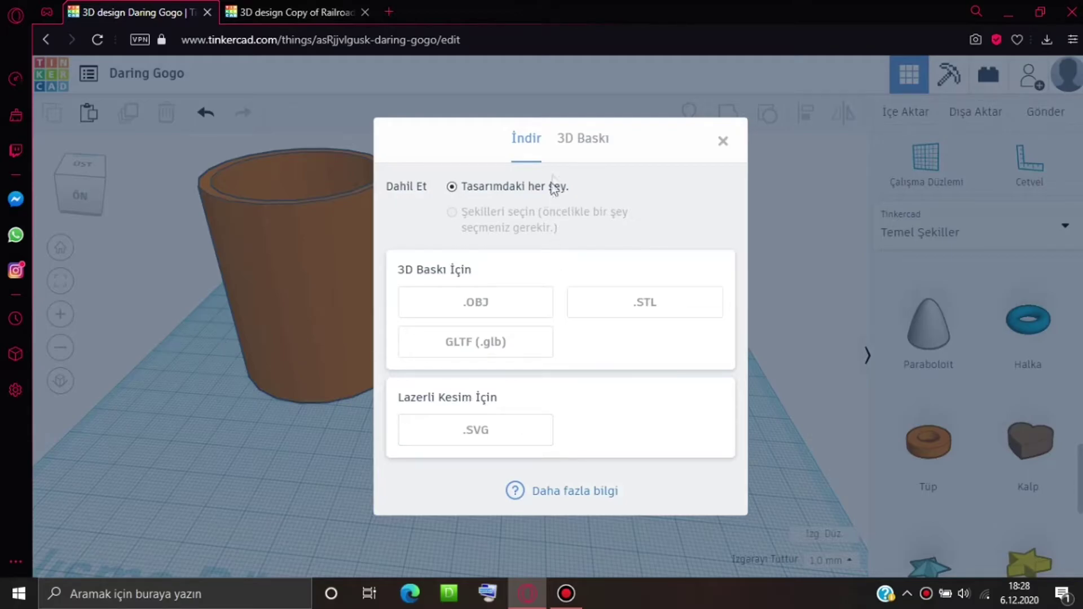
click(589, 148)
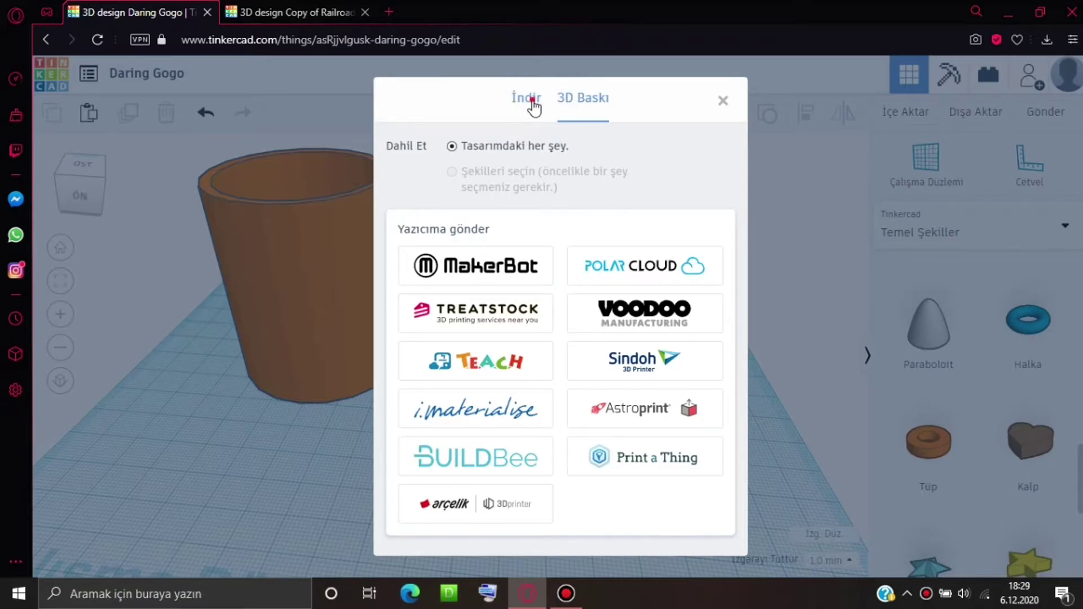
click(520, 100)
click(723, 141)
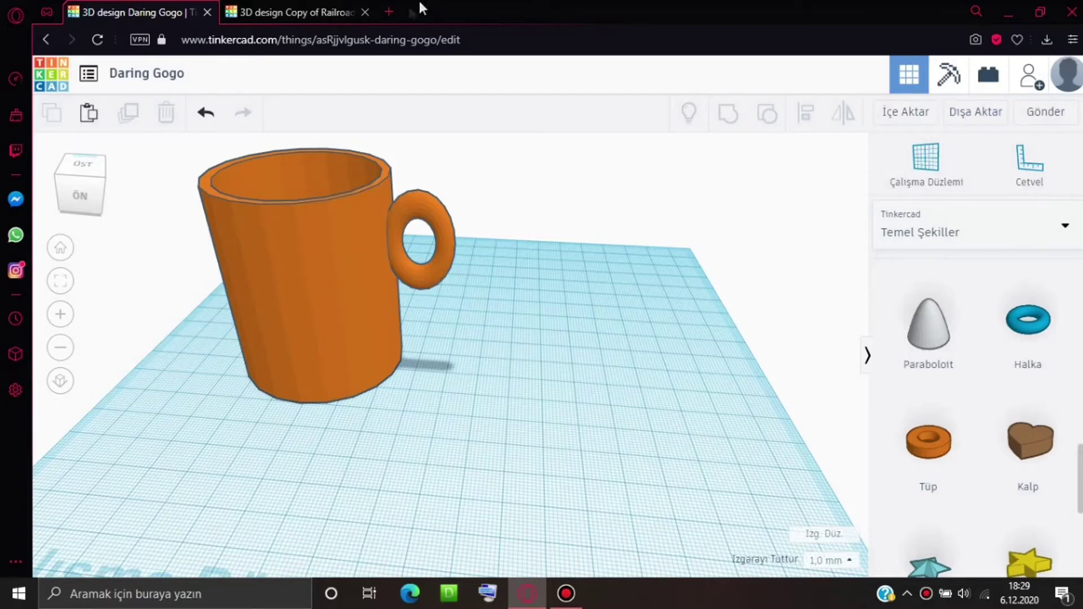
click(341, 10)
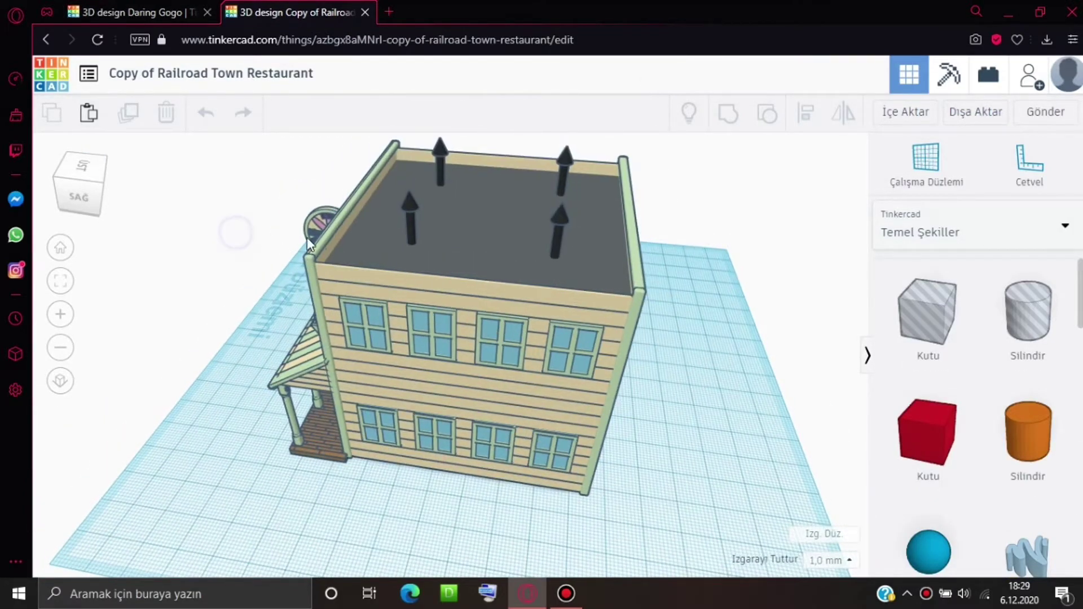
right_drag(237, 239, 315, 170)
key(ctrl+Tab)
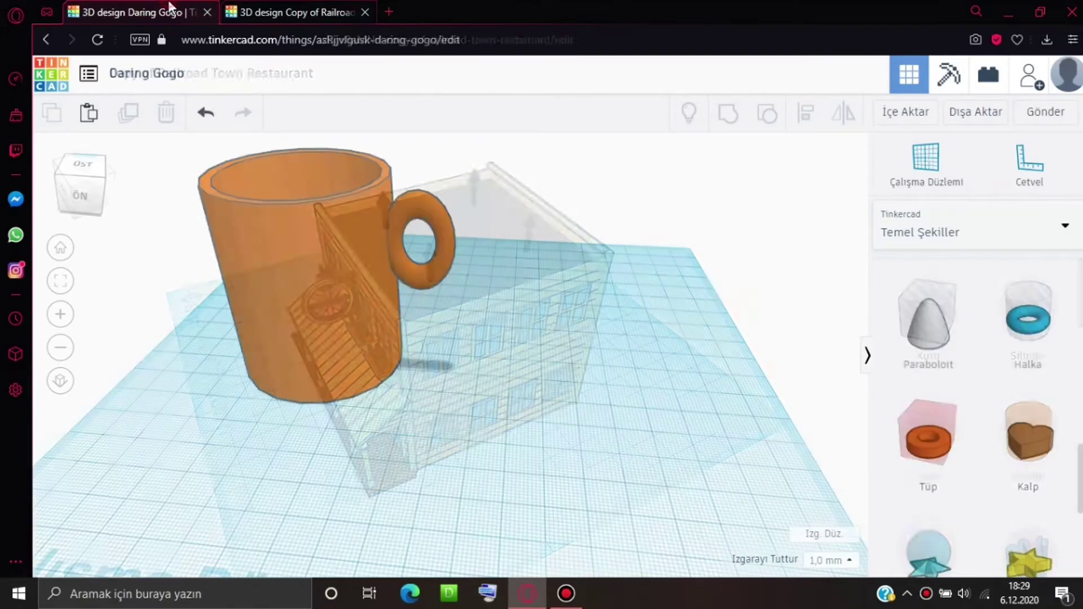
scroll(438, 226, down, 2)
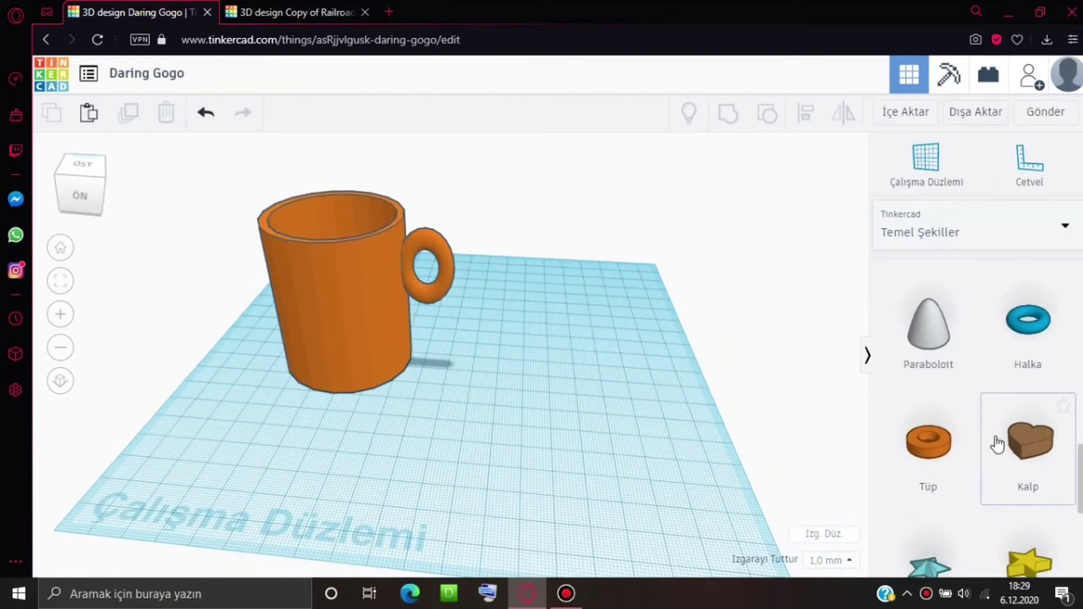
scroll(995, 442, down, 3)
scroll(996, 442, down, 2)
scroll(994, 442, up, 1)
scroll(1010, 384, up, 2)
scroll(1018, 344, up, 2)
scroll(1000, 363, up, 1)
scroll(959, 361, up, 3)
scroll(970, 416, up, 2)
Add a red box and stretch it into a large block.
drag(947, 429, 430, 438)
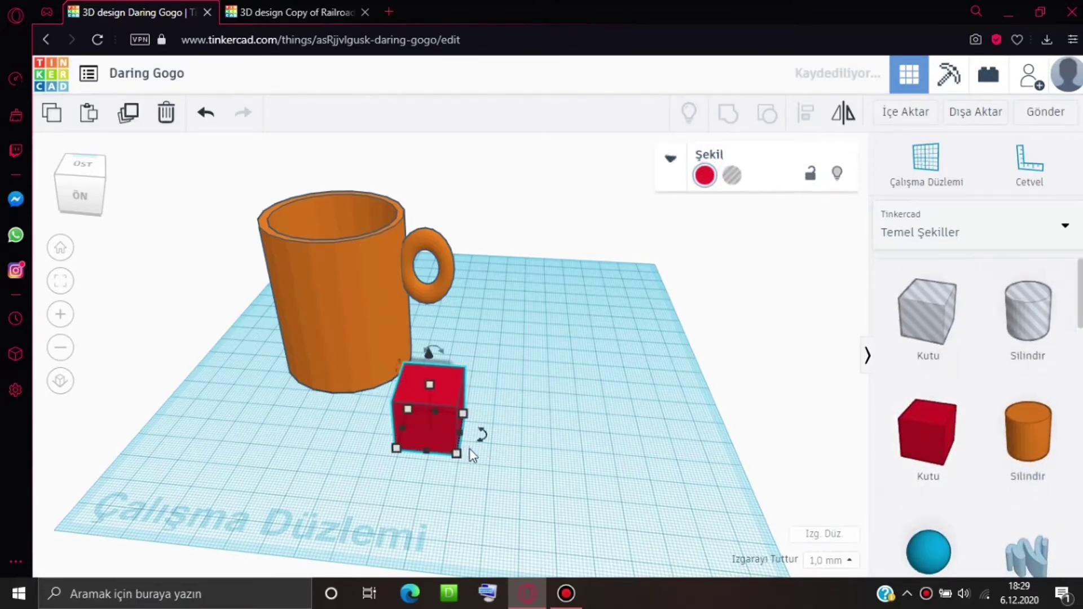
mouse_move(458, 456)
mouse_down()
mouse_move(635, 471)
mouse_move(677, 527)
mouse_up()
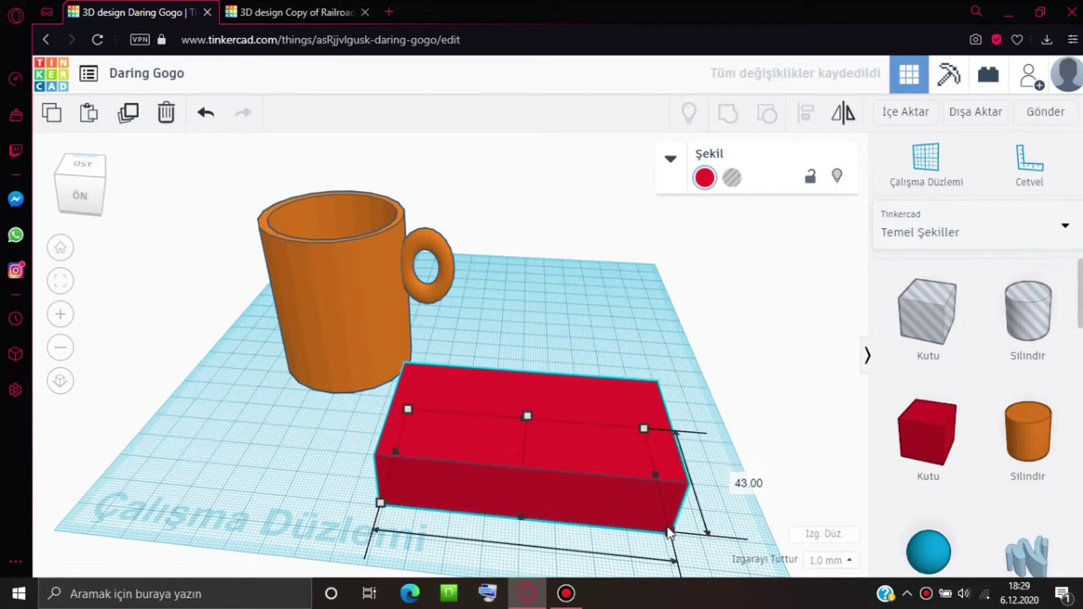
click(615, 279)
scroll(964, 395, down, 3)
scroll(1035, 430, down, 1)
scroll(1035, 431, down, 4)
scroll(1030, 385, down, 1)
Place a red TEXT shape and flatten the red box into a thin slab.
drag(1030, 385, 587, 352)
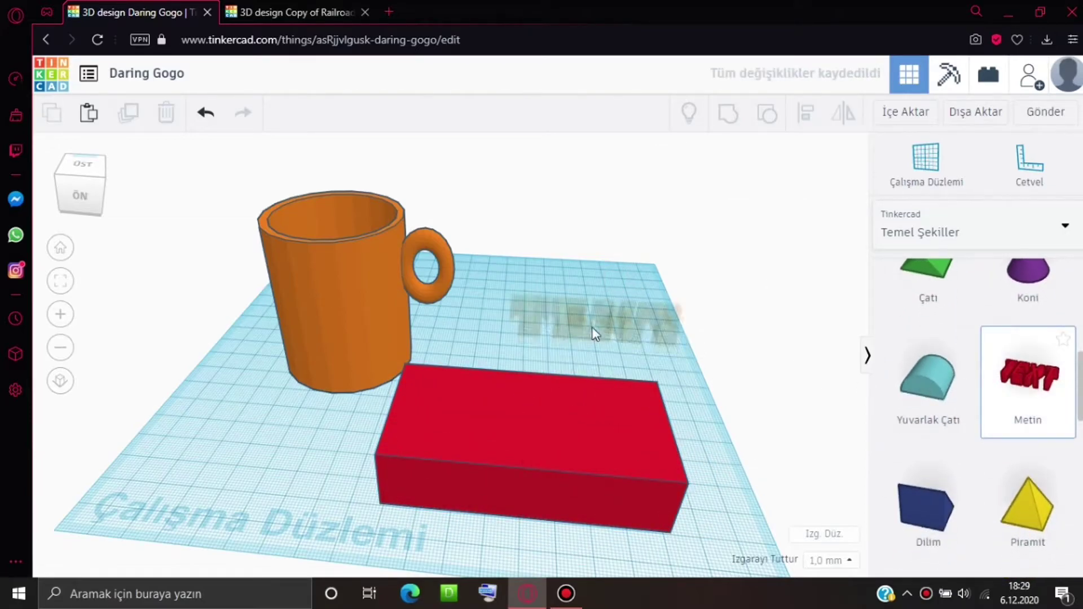
click(585, 424)
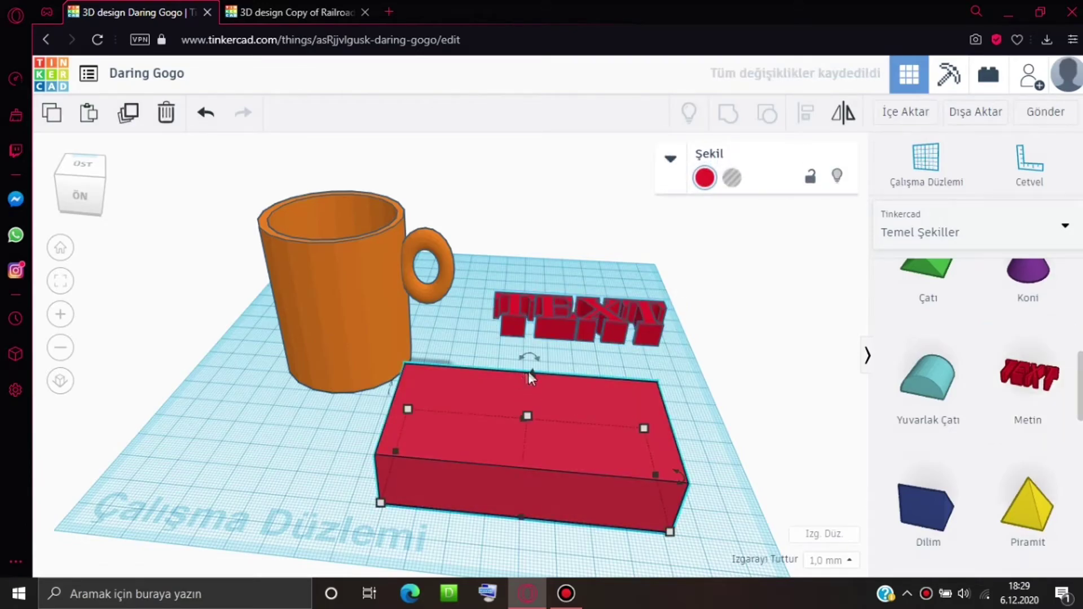
drag(526, 415, 528, 458)
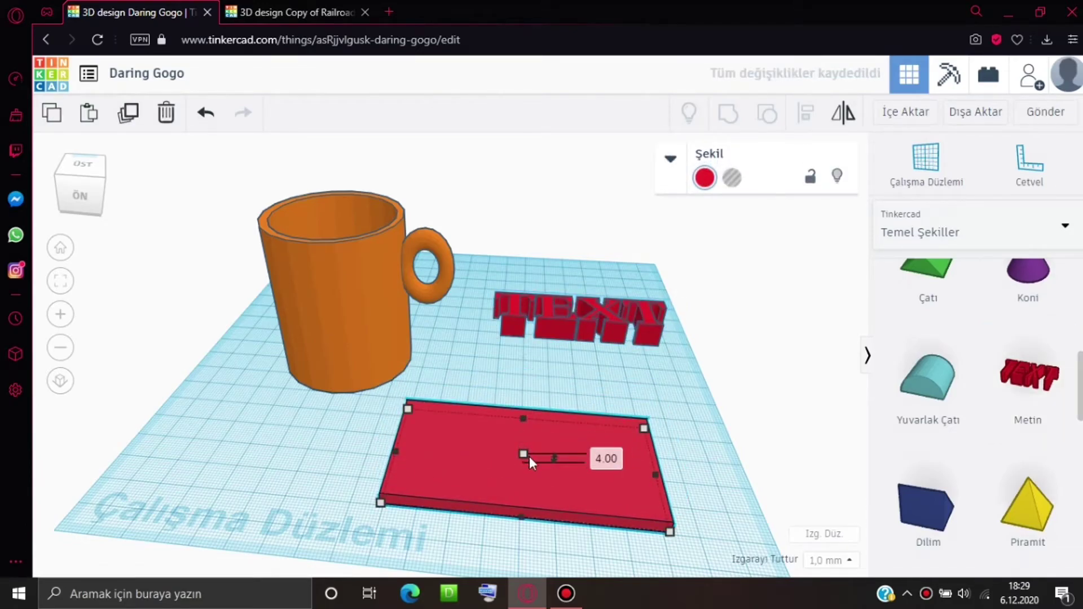
click(540, 260)
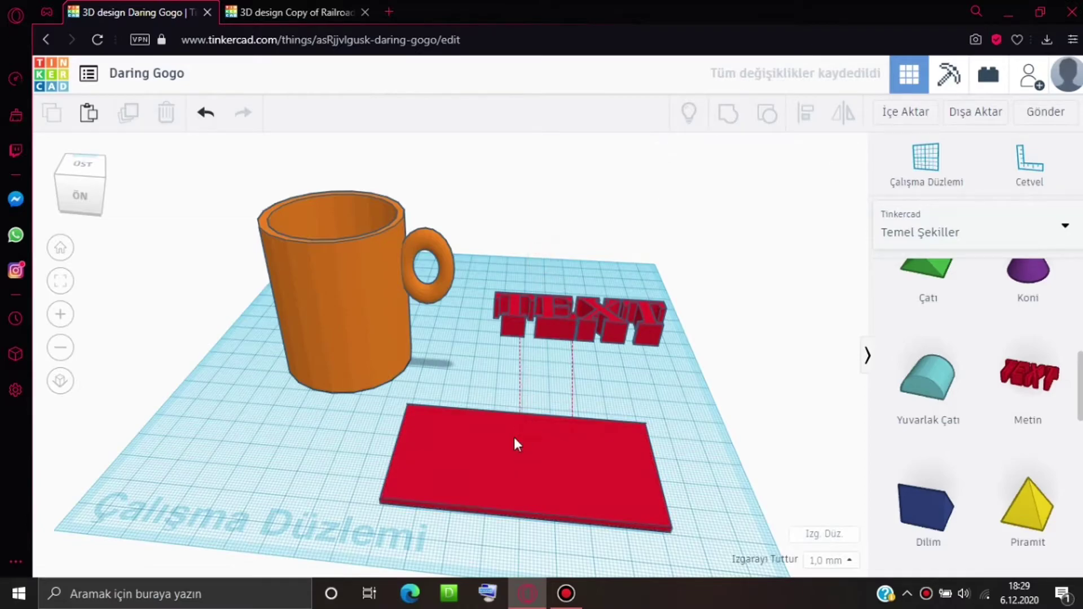
click(556, 316)
click(563, 224)
Set the TEXT shape down on the red slab.
mouse_move(583, 312)
mouse_down()
mouse_move(537, 428)
mouse_move(523, 434)
mouse_up()
drag(515, 430, 518, 430)
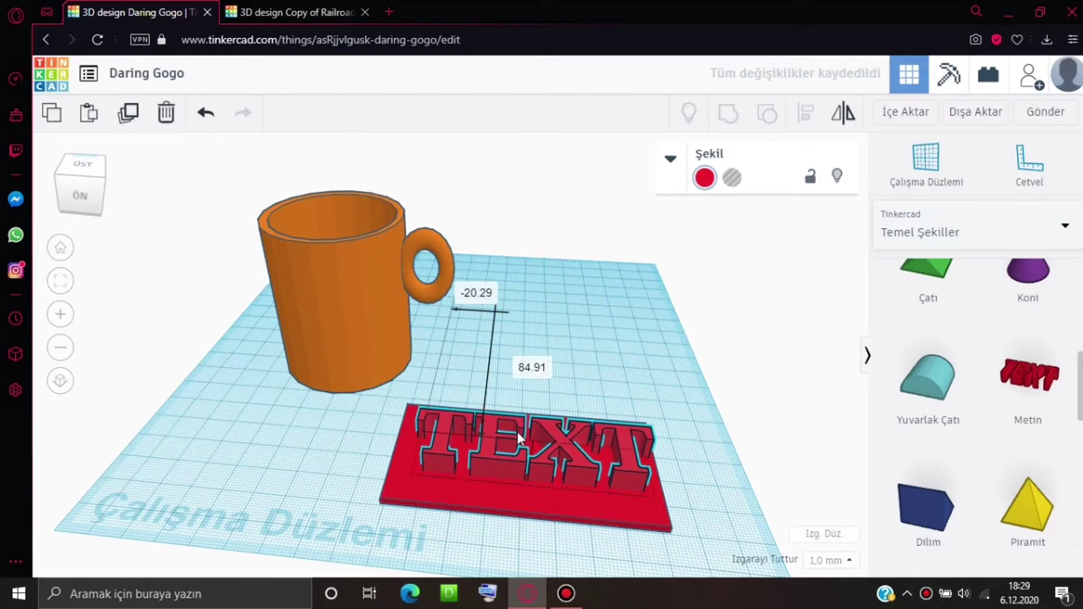
click(608, 265)
mouse_move(608, 261)
right_down()
mouse_move(580, 225)
mouse_move(616, 265)
mouse_move(735, 244)
mouse_move(602, 276)
mouse_move(575, 474)
right_up()
Lower the TEXT height from 10.00 to 4.00 and inspect the nameplate beside the mug.
click(595, 437)
mouse_move(595, 437)
right_down()
mouse_move(643, 292)
mouse_move(611, 307)
right_up()
drag(516, 377, 508, 402)
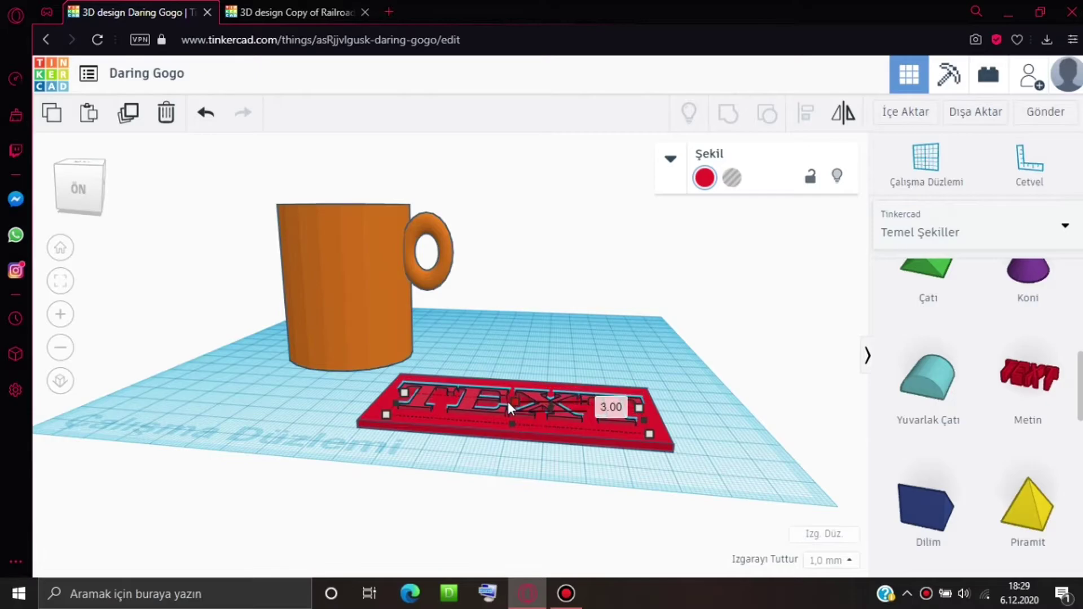
click(620, 282)
mouse_move(624, 278)
right_down()
mouse_move(662, 303)
mouse_move(660, 346)
right_up()
scroll(677, 367, up, 3)
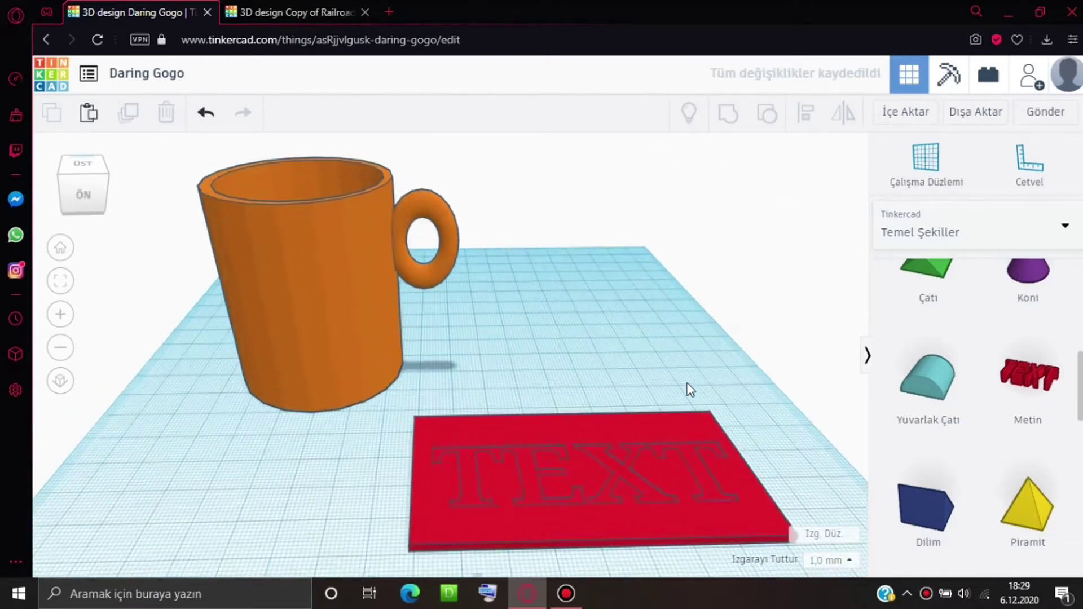
scroll(682, 395, up, 3)
scroll(496, 519, down, 2)
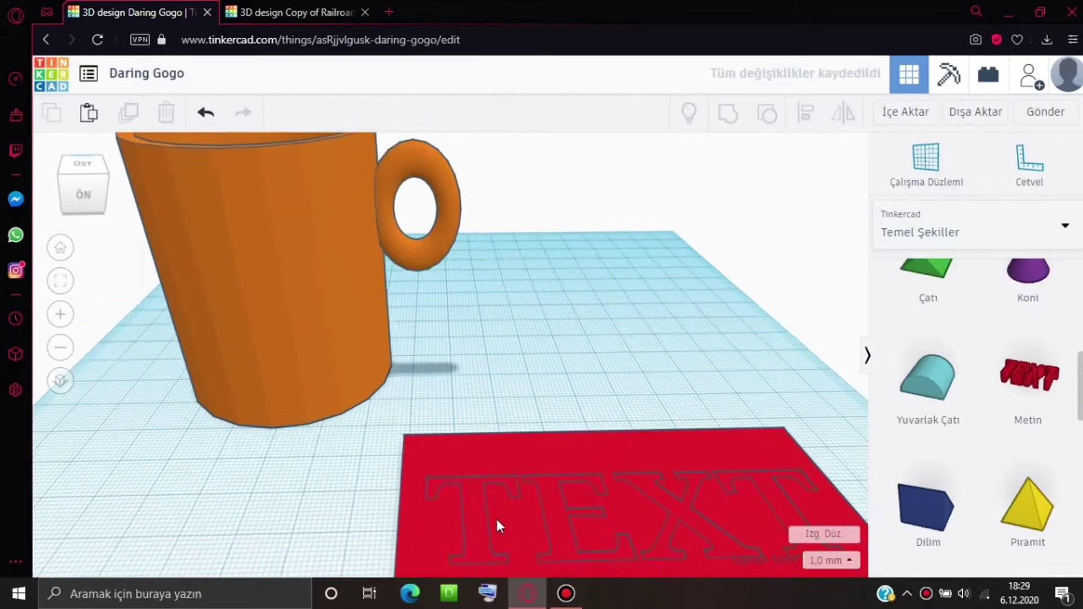
scroll(496, 496, down, 2)
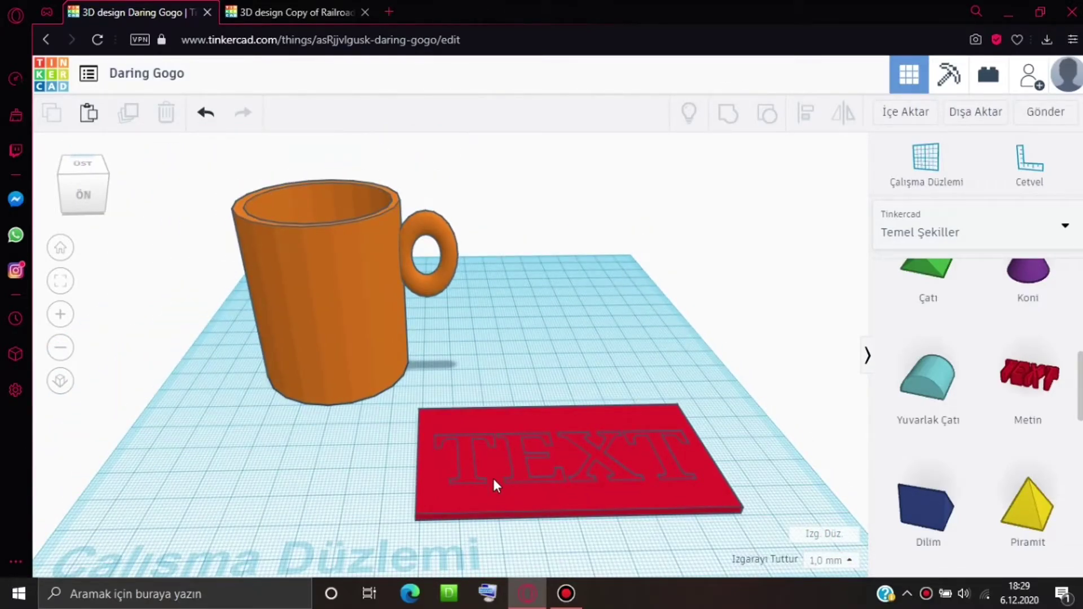
scroll(560, 388, down, 2)
scroll(943, 395, up, 2)
scroll(964, 372, up, 2)
scroll(982, 357, down, 3)
scroll(980, 358, up, 3)
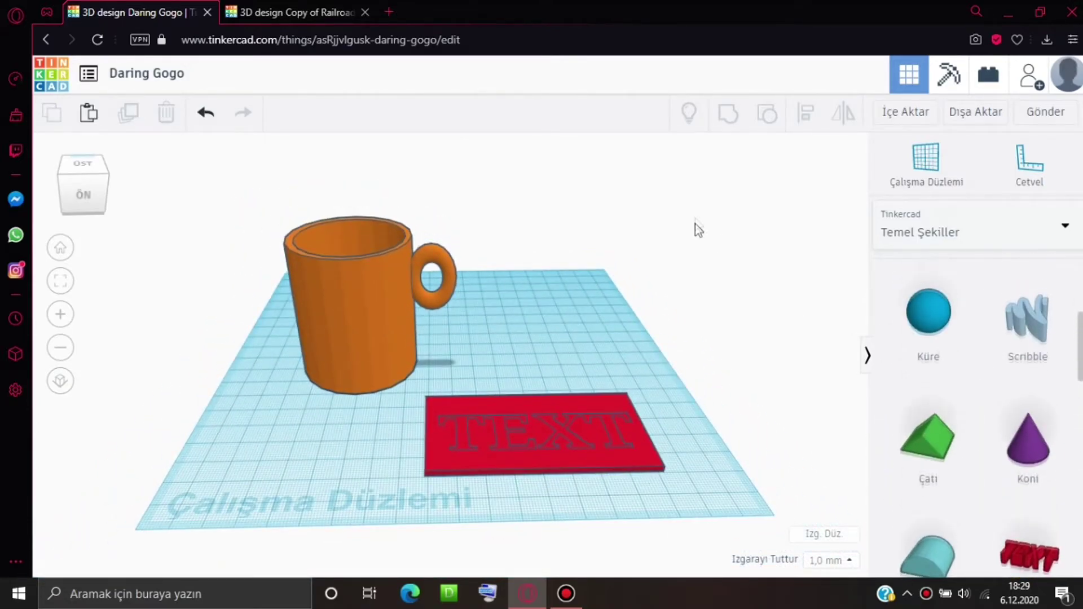
scroll(696, 220, up, 1)
right_drag(699, 215, 683, 266)
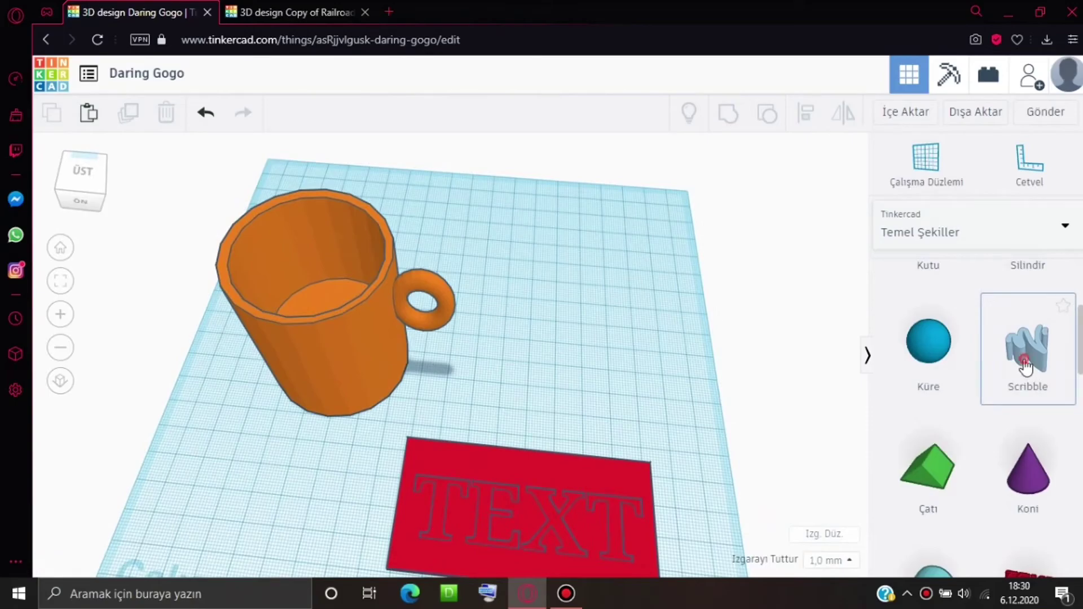
Place a Scribble shape and draw a smiley with a curved mouth and two eyes.
drag(614, 297, 555, 246)
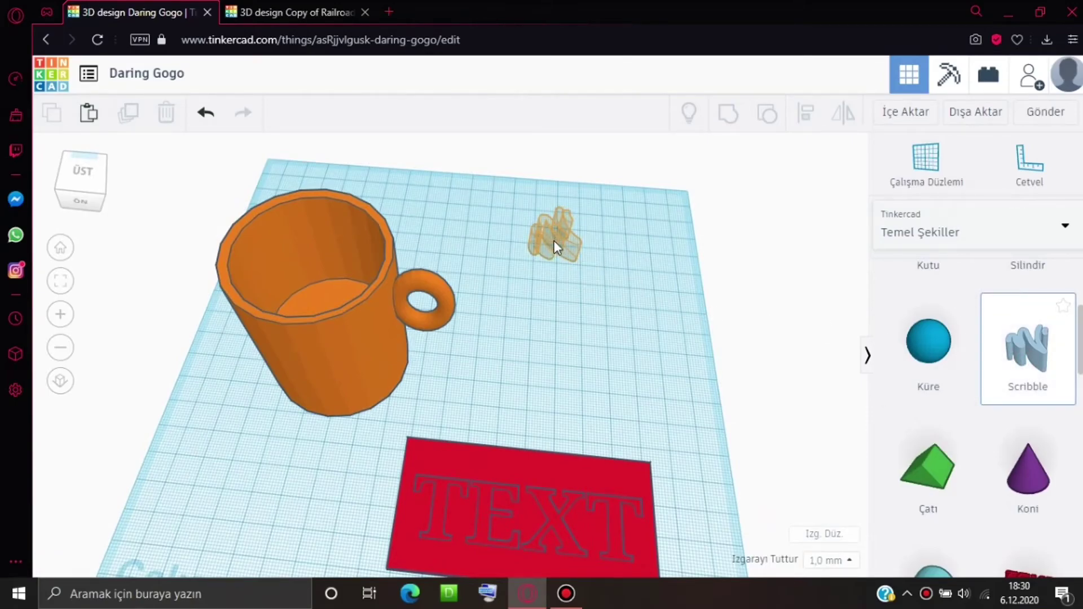
click(554, 240)
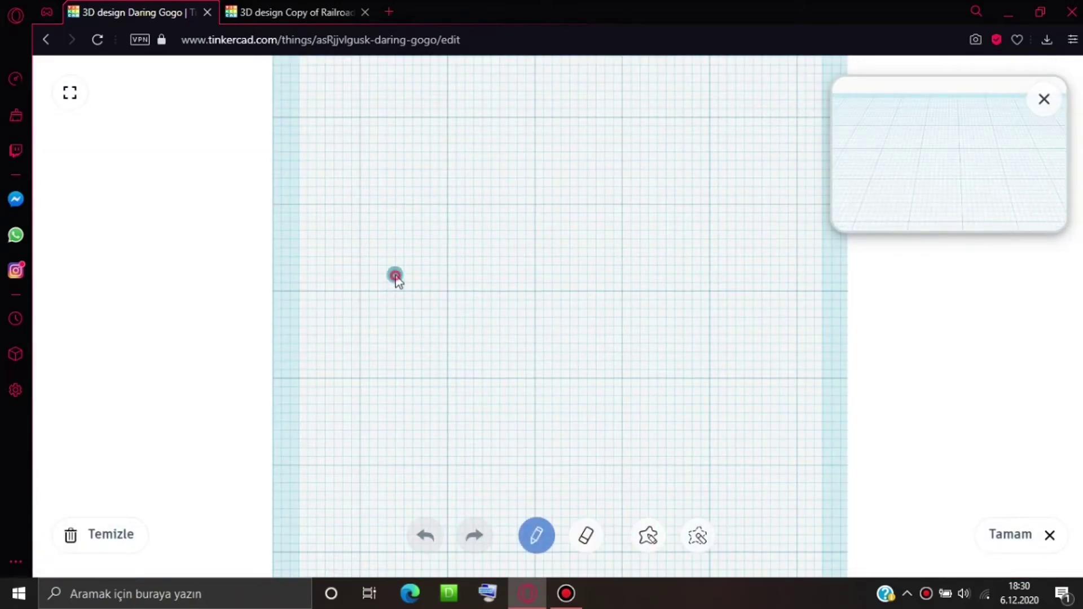
drag(395, 277, 666, 210)
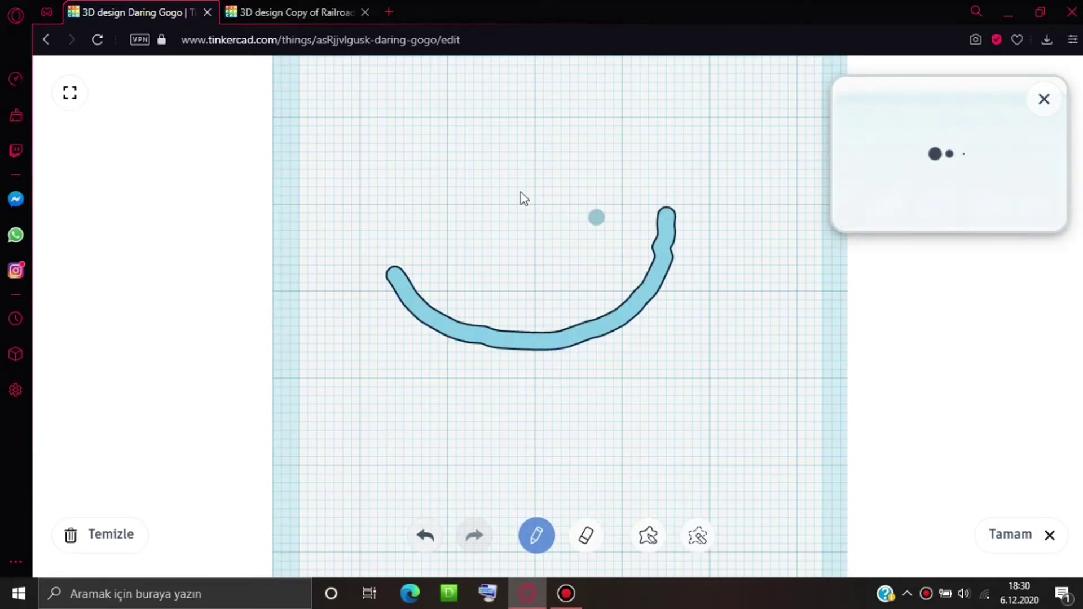
drag(458, 179, 480, 172)
drag(601, 137, 583, 141)
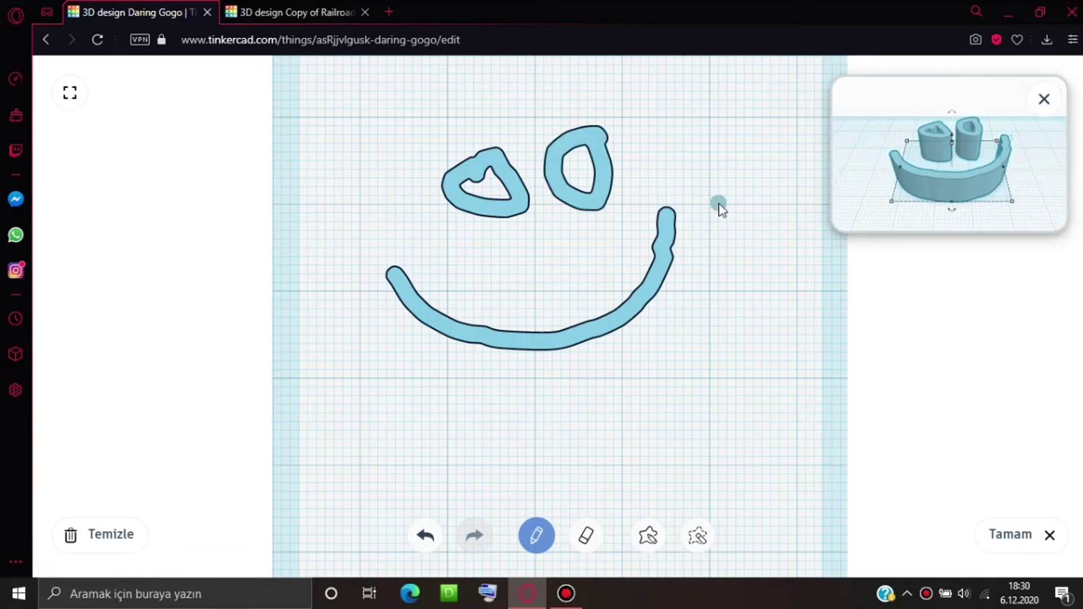
click(1001, 539)
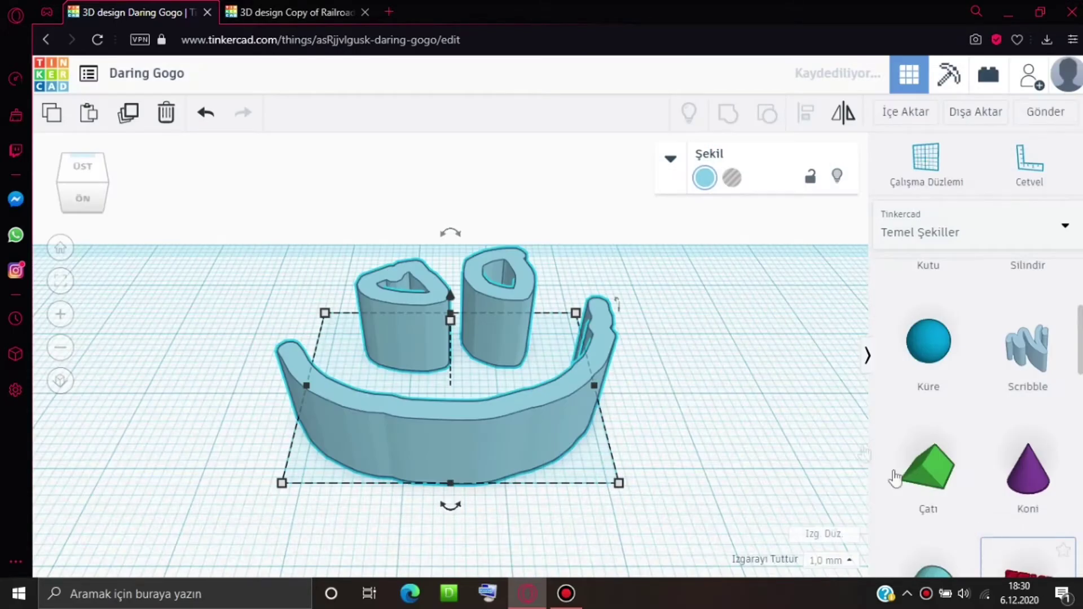
Orbit around the smiley scene and browse the shape category list.
scroll(717, 344, down, 3)
mouse_move(629, 300)
right_down()
mouse_move(562, 313)
mouse_move(612, 369)
mouse_move(845, 372)
right_up()
click(612, 369)
click(946, 234)
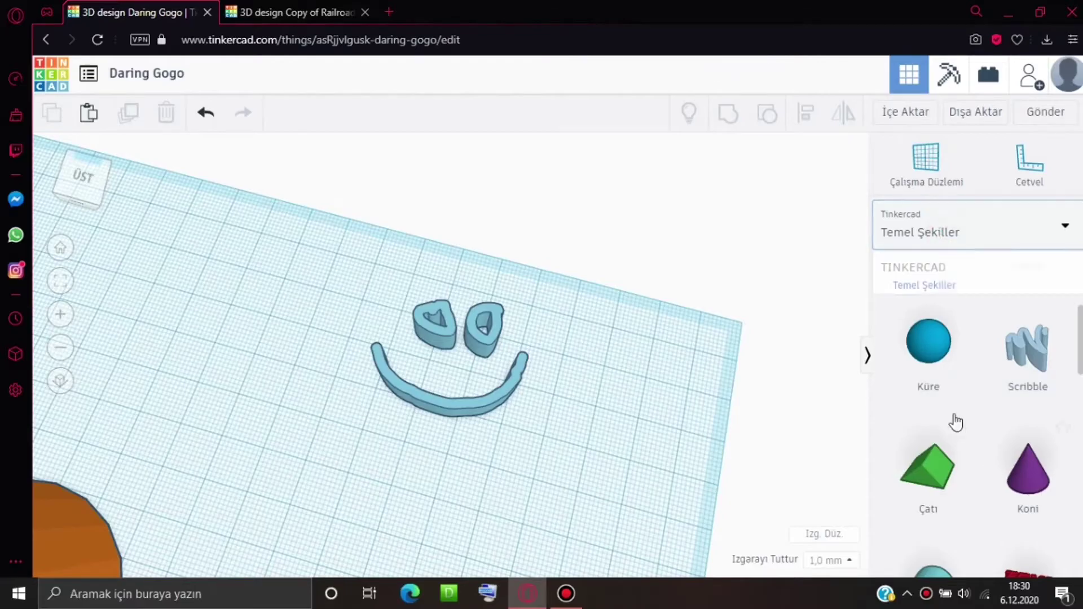
scroll(957, 418, down, 3)
scroll(947, 347, down, 2)
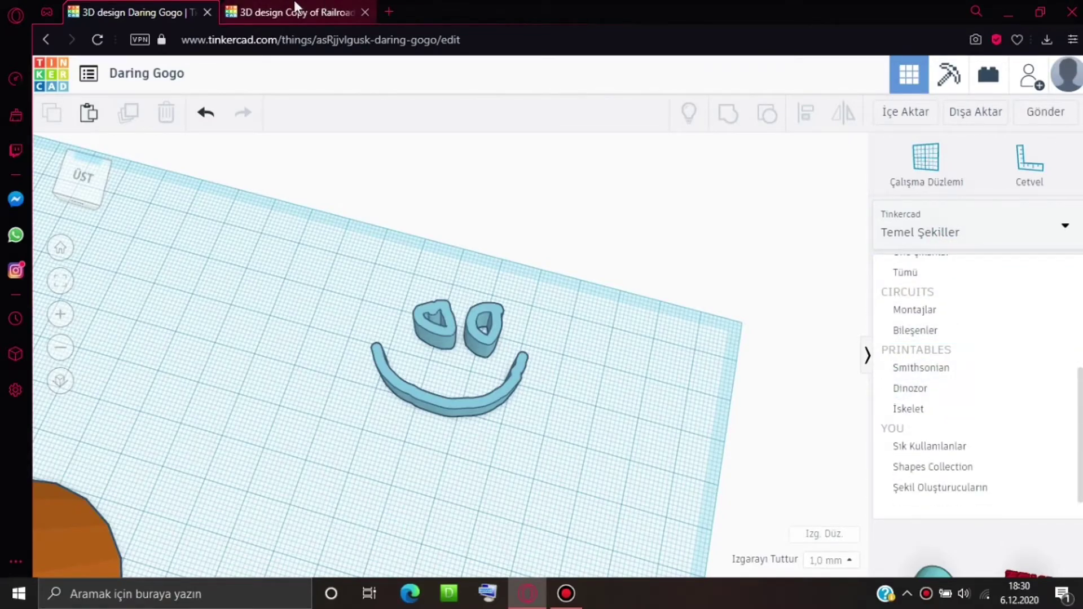
click(621, 244)
mouse_move(621, 244)
right_down()
mouse_move(553, 272)
mouse_move(584, 225)
right_up()
Zoom out, view the export options, and return to Copy of Railroad Town Restaurant.
scroll(512, 271, down, 3)
scroll(510, 272, down, 3)
scroll(505, 278, down, 3)
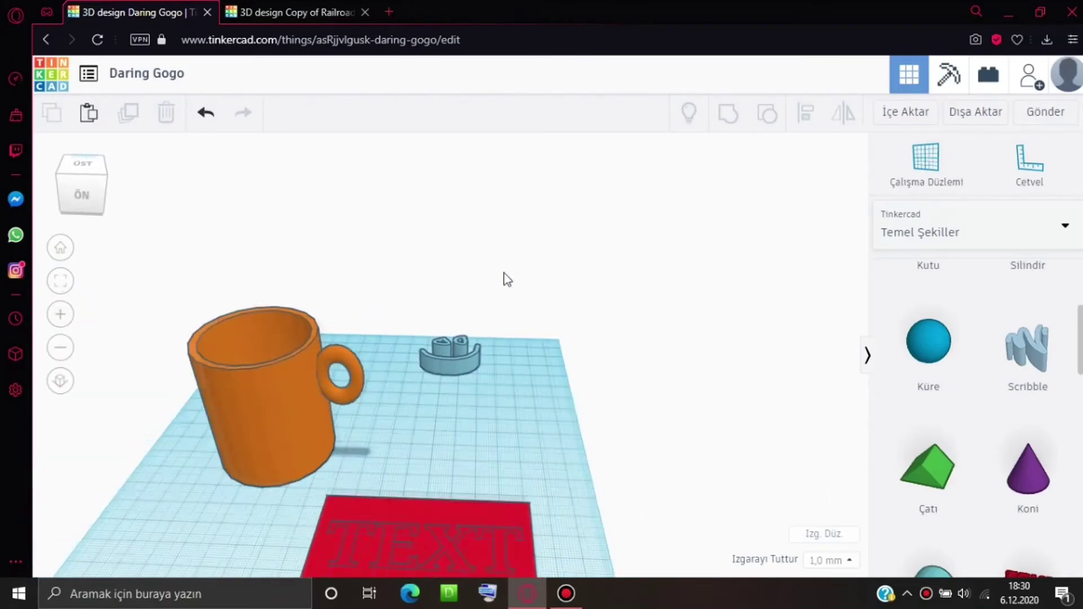
click(959, 112)
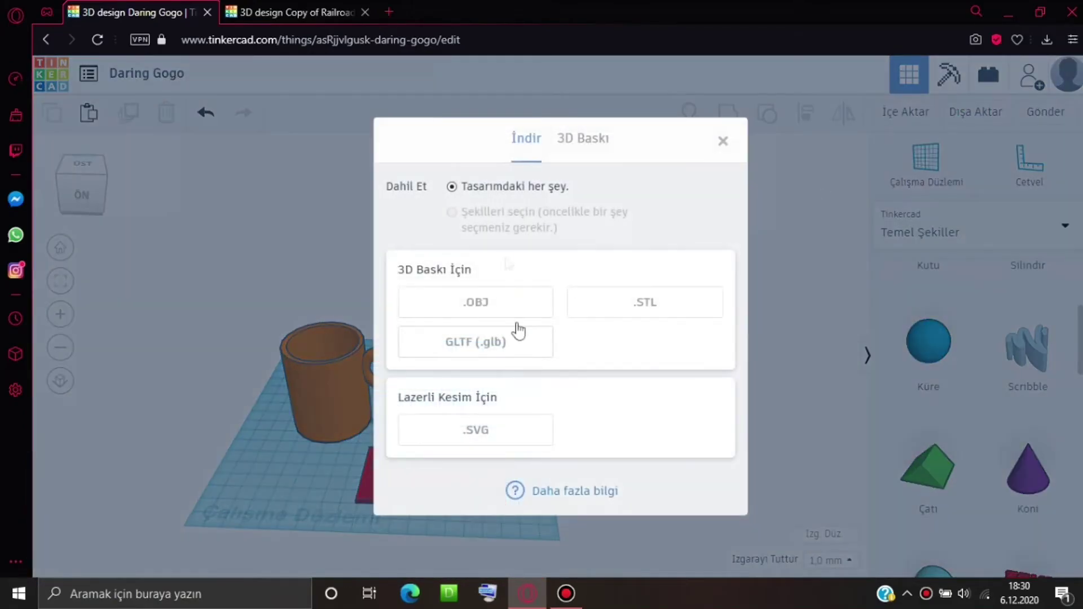
click(290, 12)
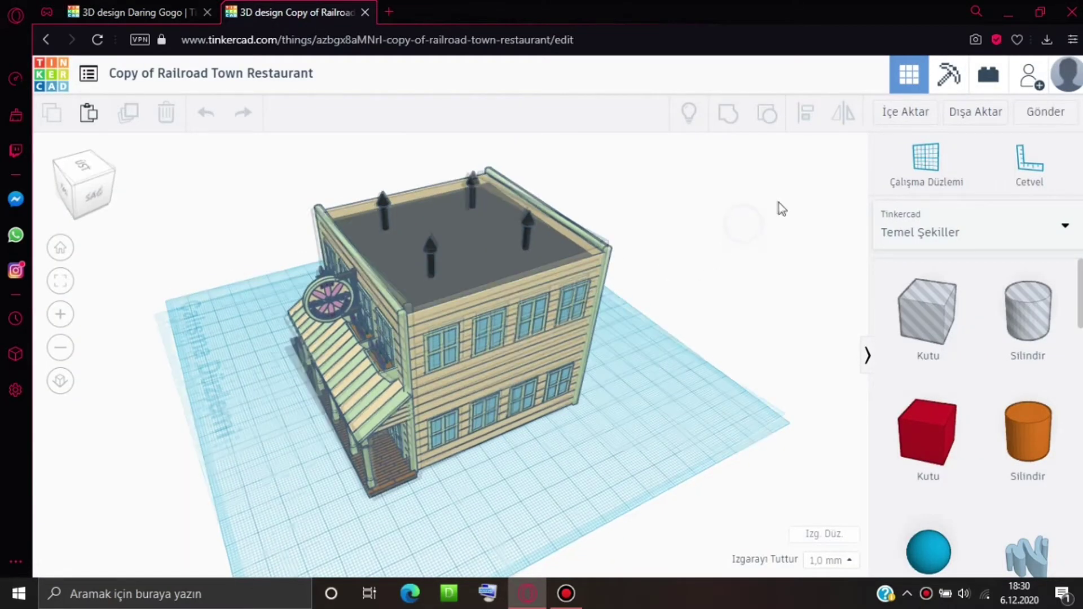
Face the building's awning front, then drop a Printables İskelet Skeleton skull left of the restaurant.
right_drag(779, 208, 654, 248)
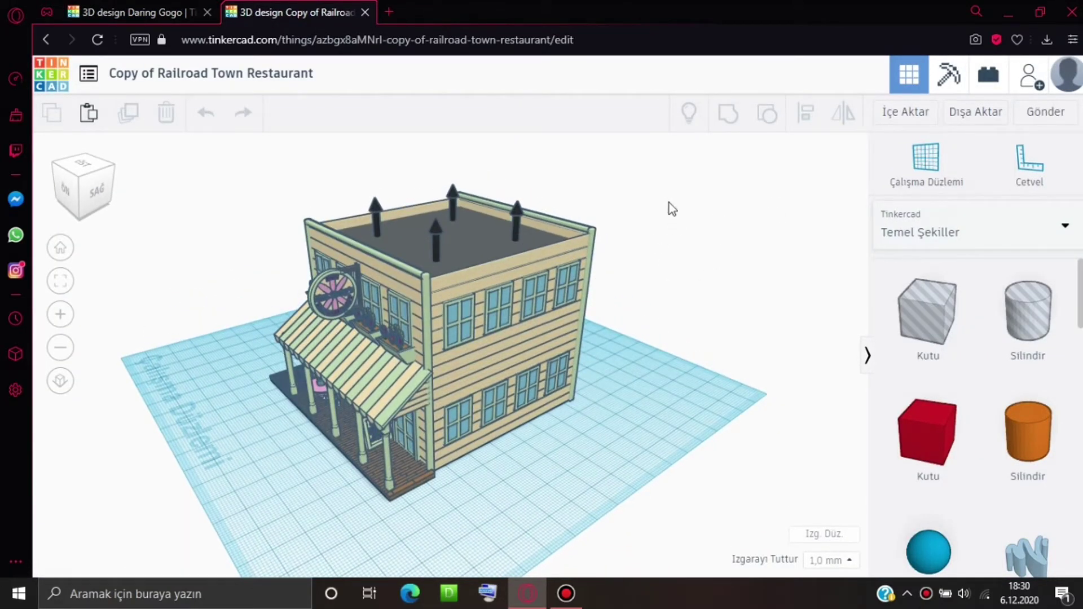
right_drag(615, 189, 683, 196)
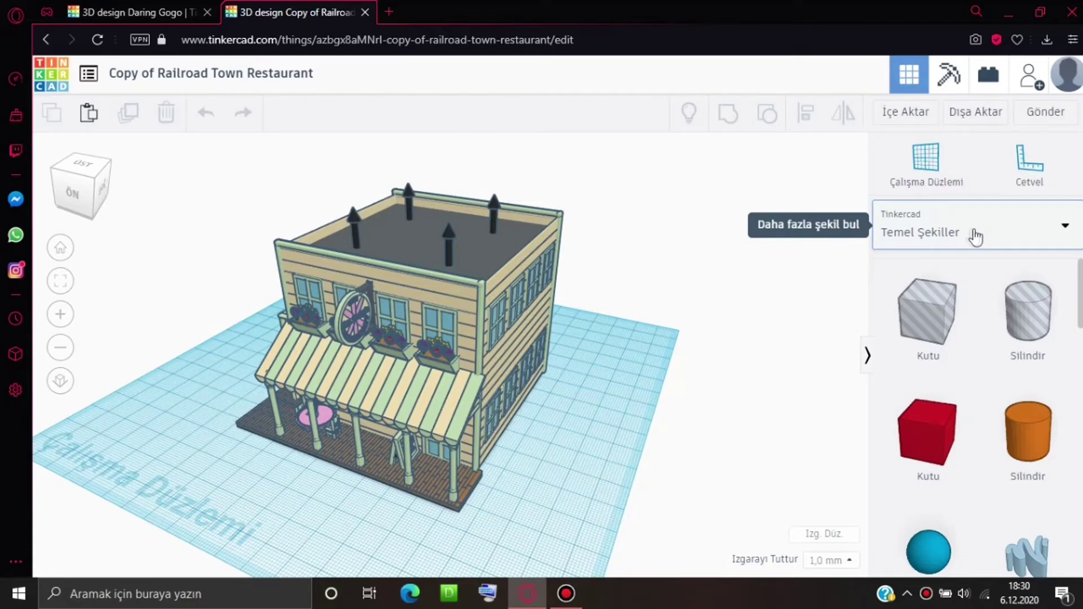
click(975, 237)
scroll(928, 310, down, 2)
scroll(936, 270, down, 1)
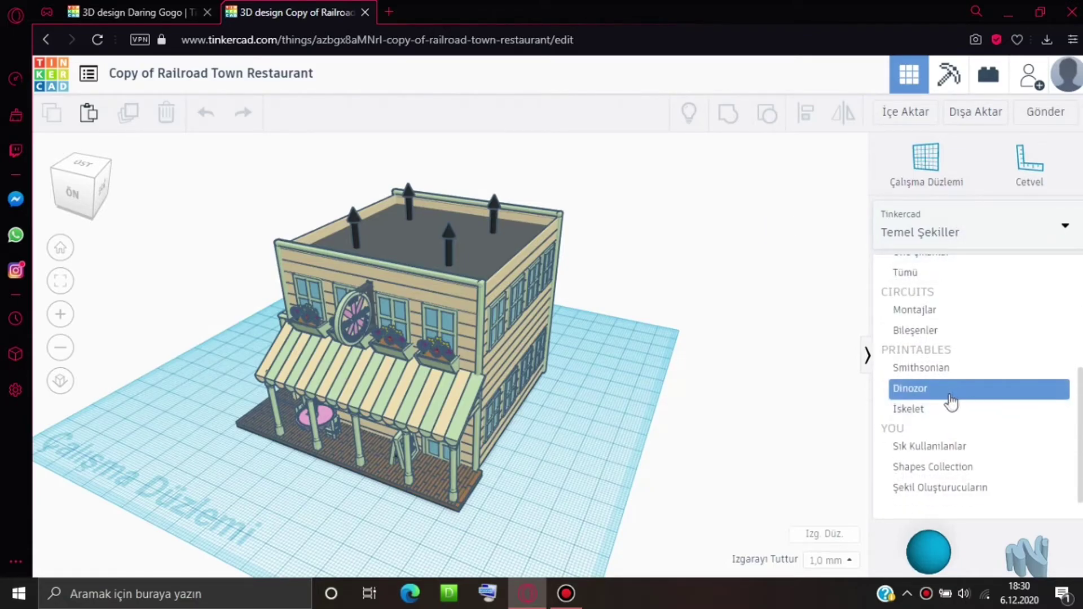
click(939, 409)
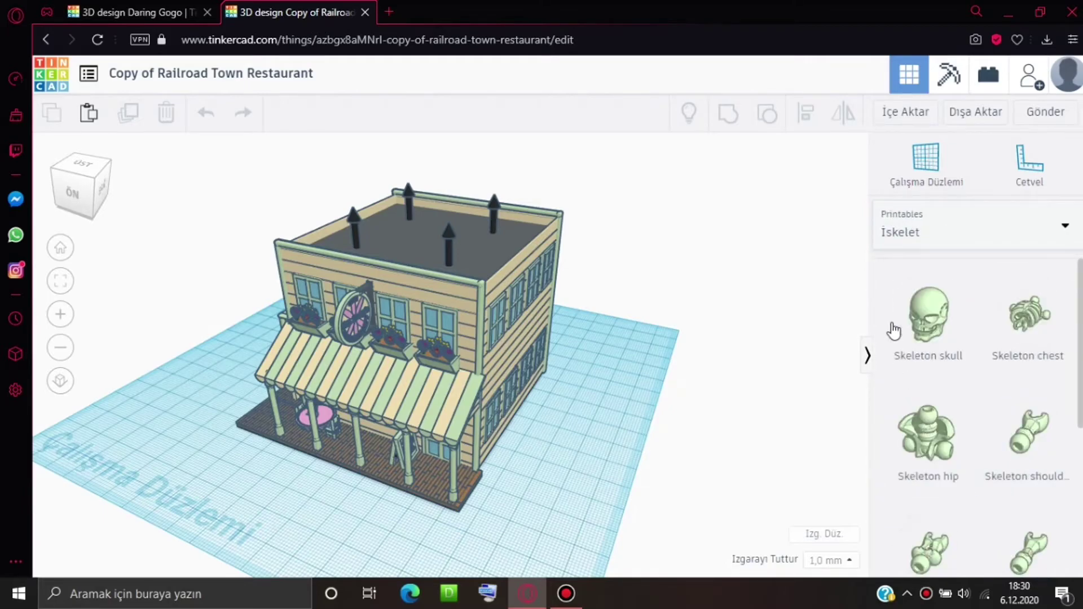
click(921, 318)
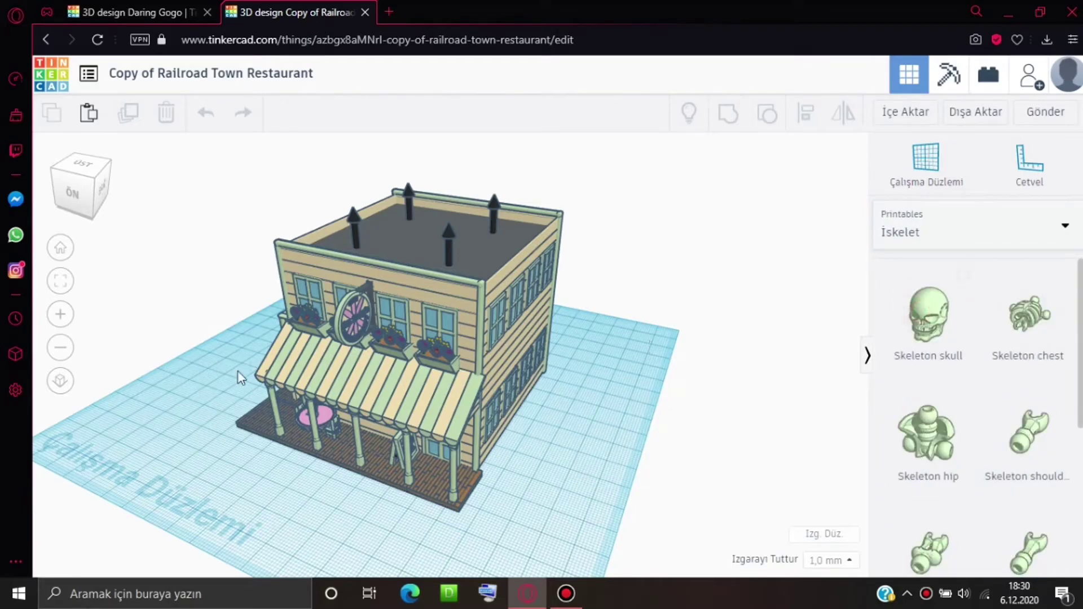
click(146, 427)
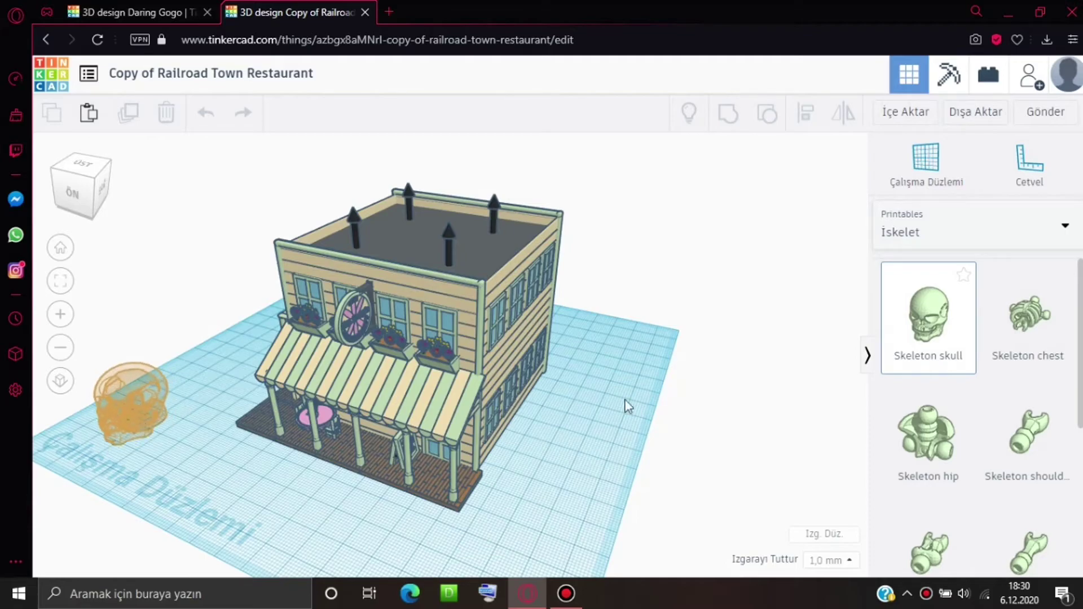
Drop a second Skeleton skull to the right of the restaurant building.
right_drag(657, 411, 636, 410)
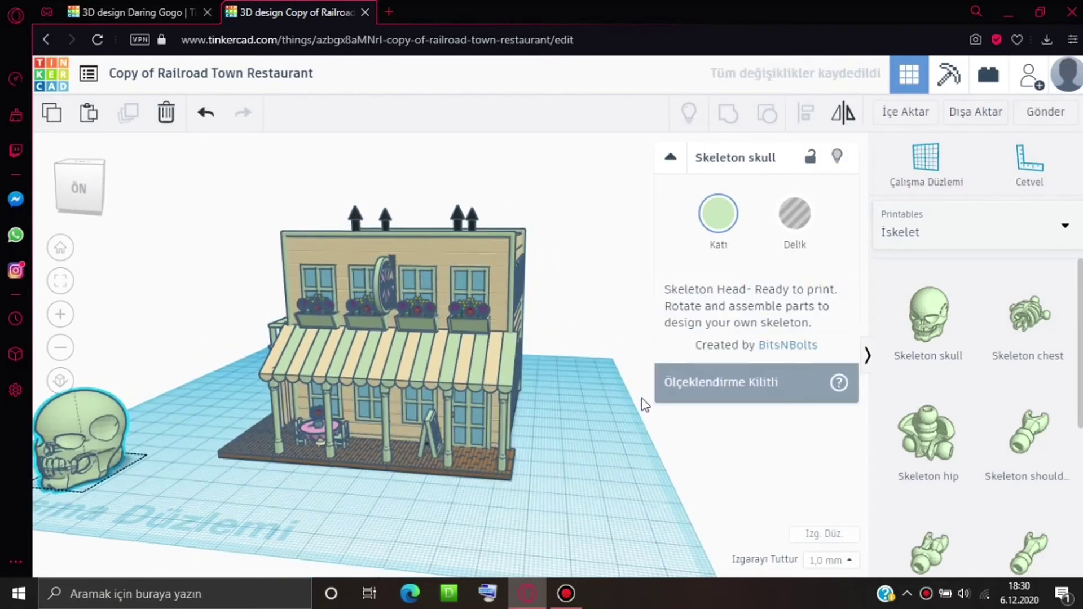
scroll(620, 409, down, 3)
click(919, 333)
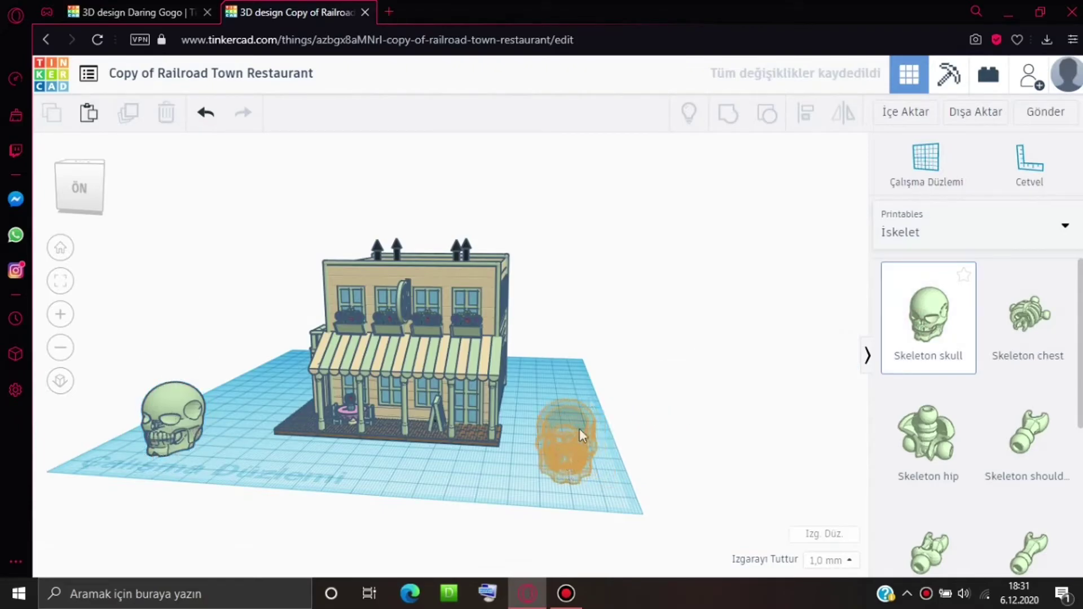
click(580, 435)
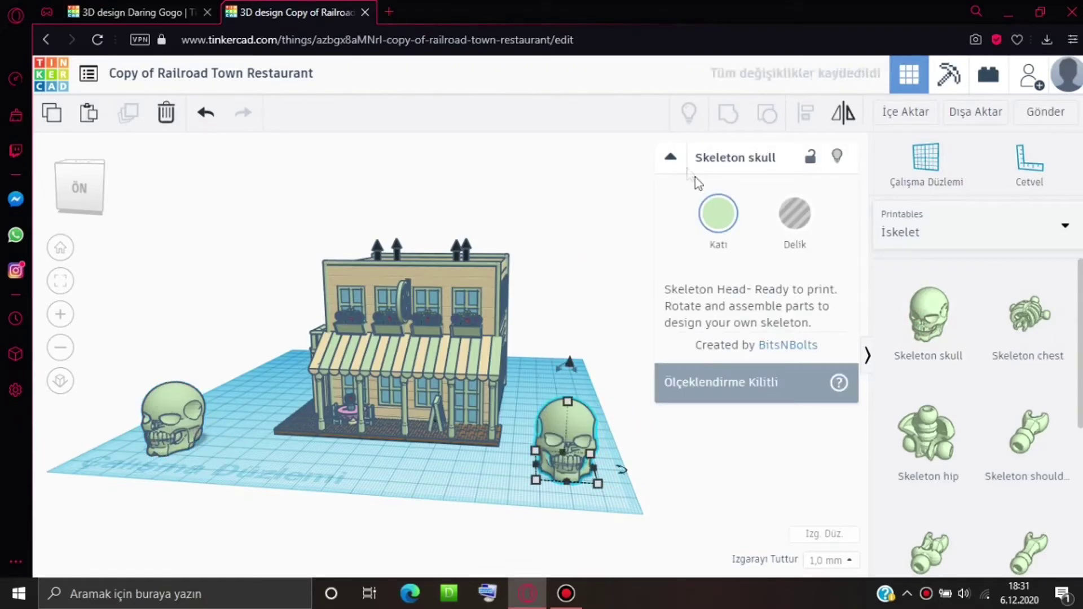
click(677, 158)
click(546, 300)
right_drag(546, 299, 585, 336)
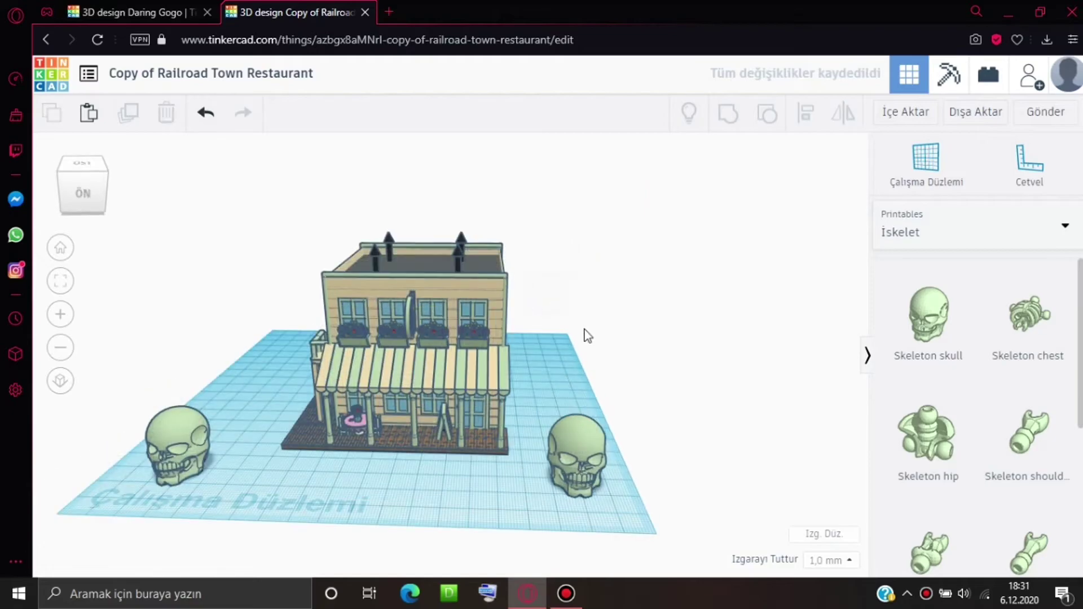
scroll(584, 336, down, 2)
scroll(583, 337, down, 2)
click(930, 236)
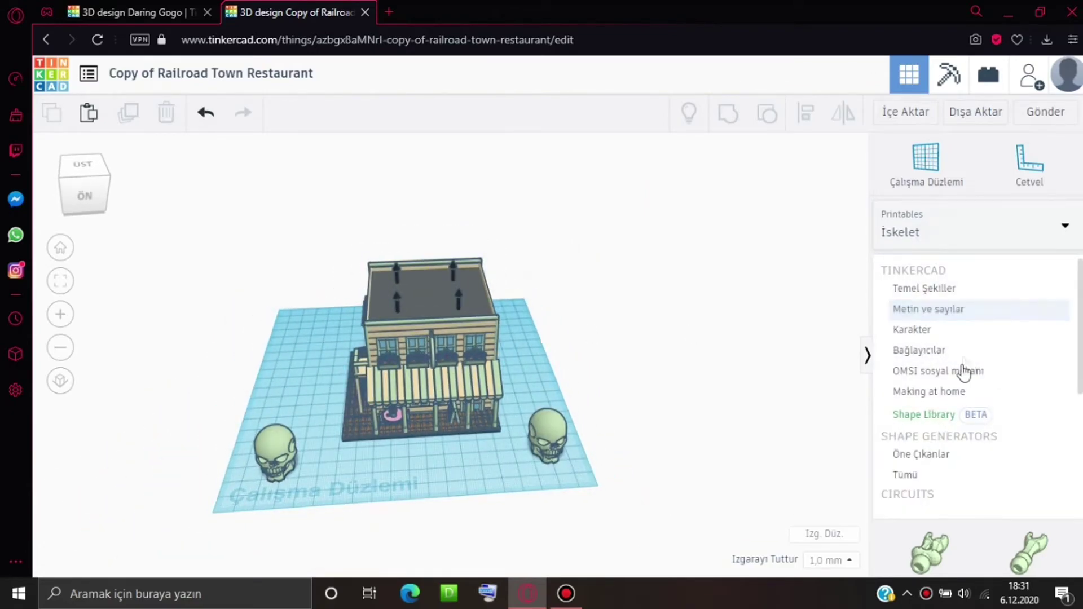
Place a red TEXT shape from Temel Şekiller in front of the restaurant.
click(959, 288)
scroll(983, 379, down, 1)
scroll(957, 406, down, 5)
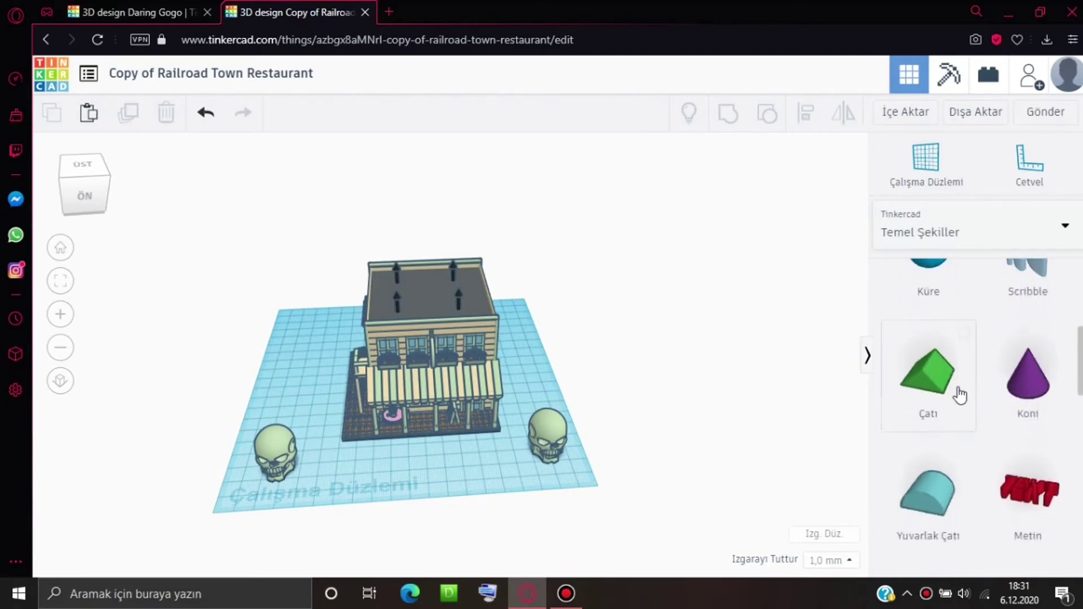
scroll(957, 392, down, 4)
scroll(1006, 327, down, 1)
drag(1011, 276, 397, 470)
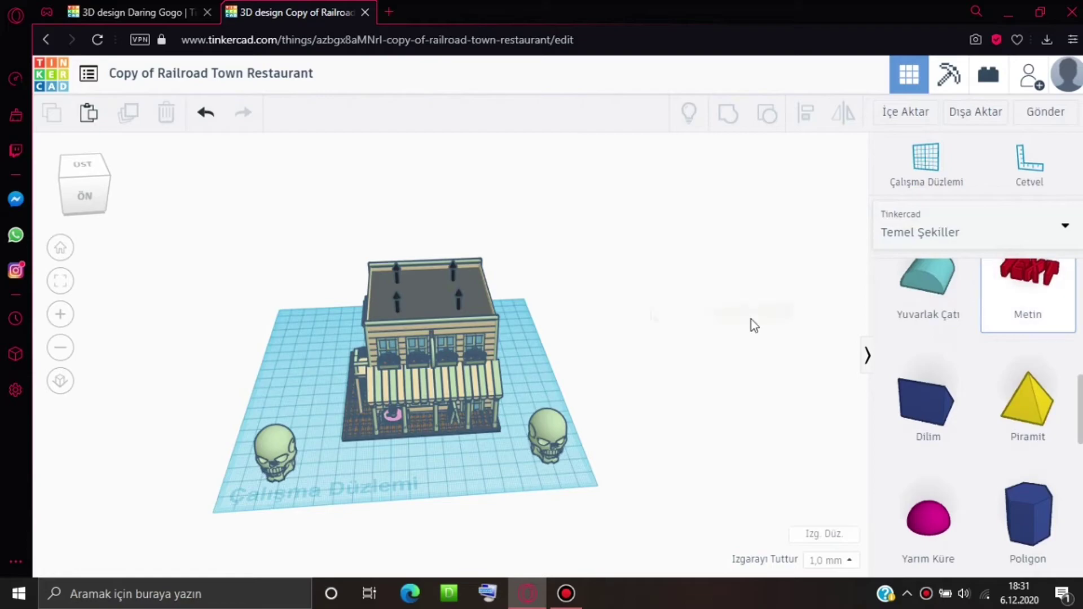
drag(396, 469, 409, 470)
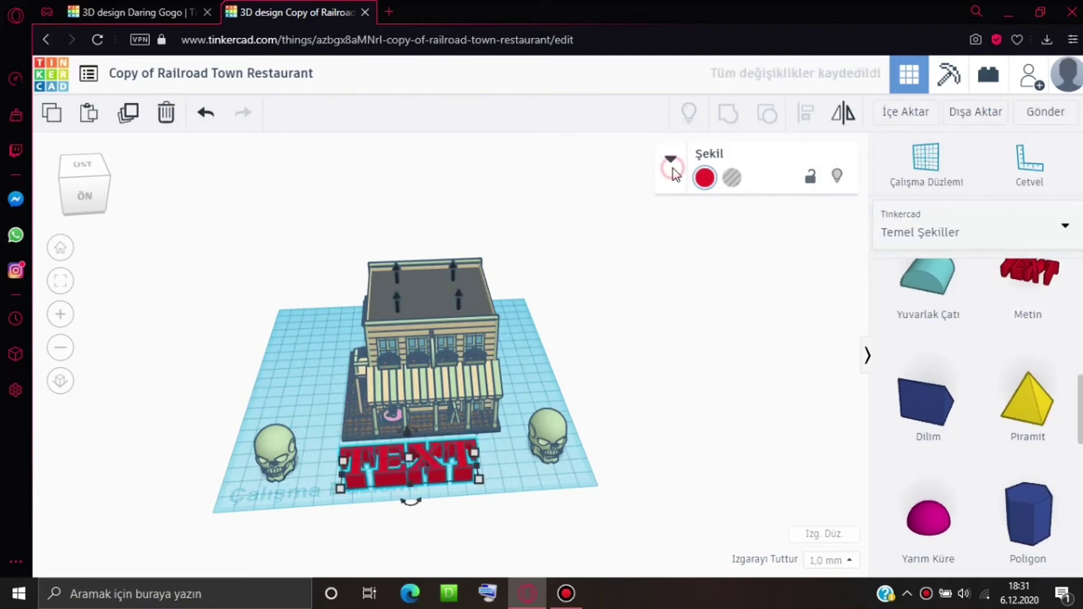
Replace the placeholder text with 'KORKU EVİ'.
click(670, 158)
click(769, 304)
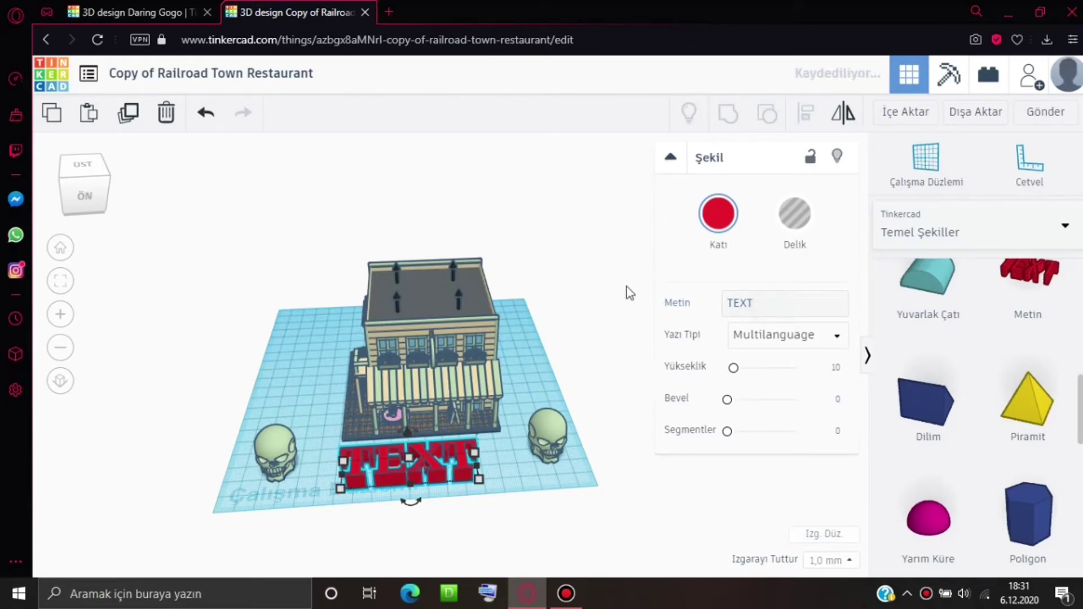
click(797, 313)
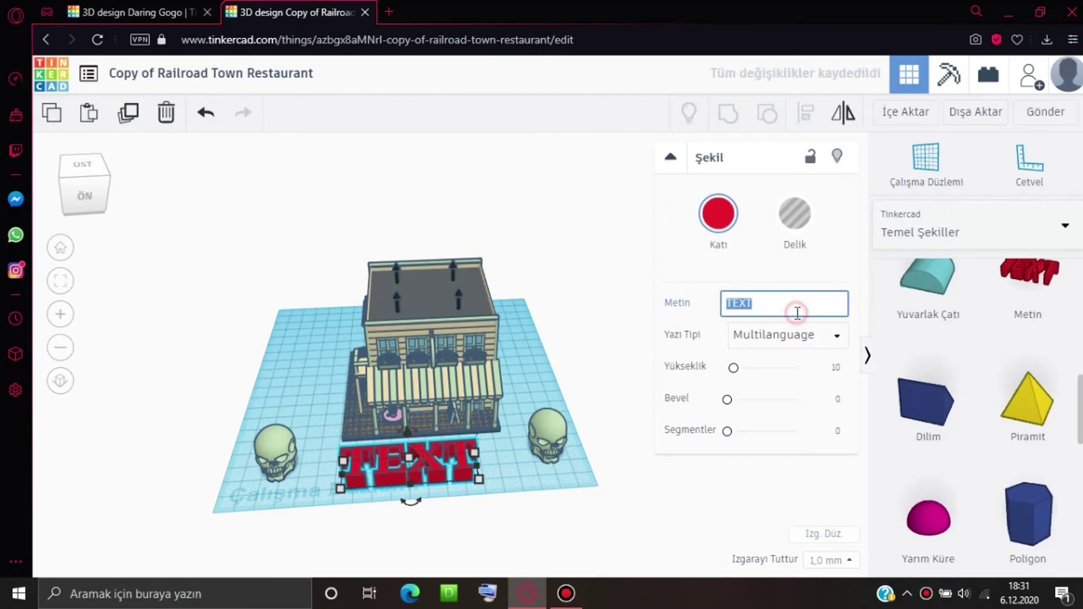
text(KORK)
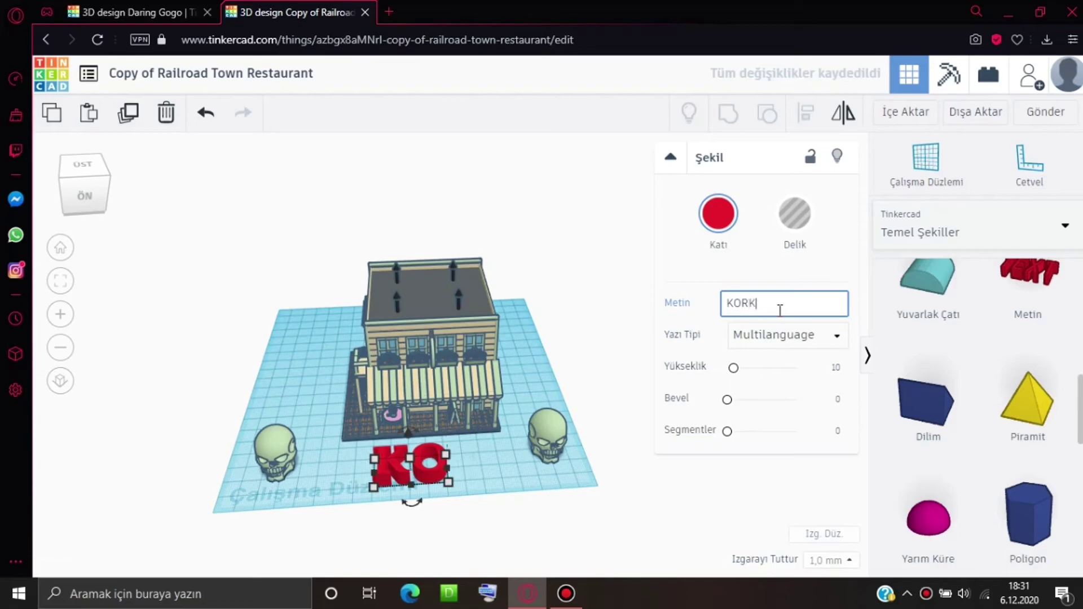
text(U EVİ)
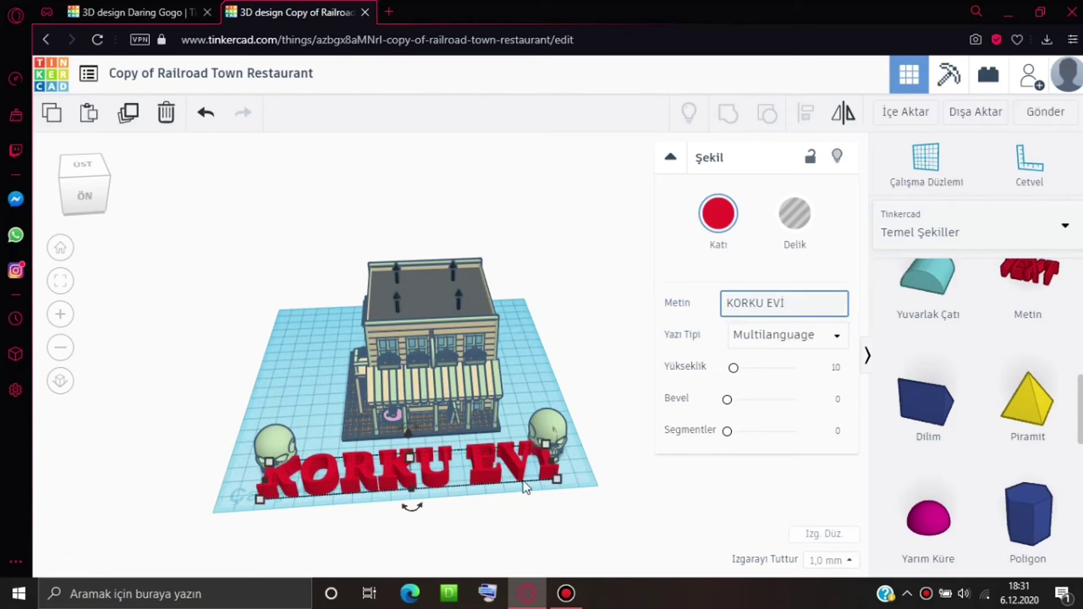
Shrink the KORKU EVİ sign to about 130 wide and set it between the skulls.
drag(559, 483, 514, 475)
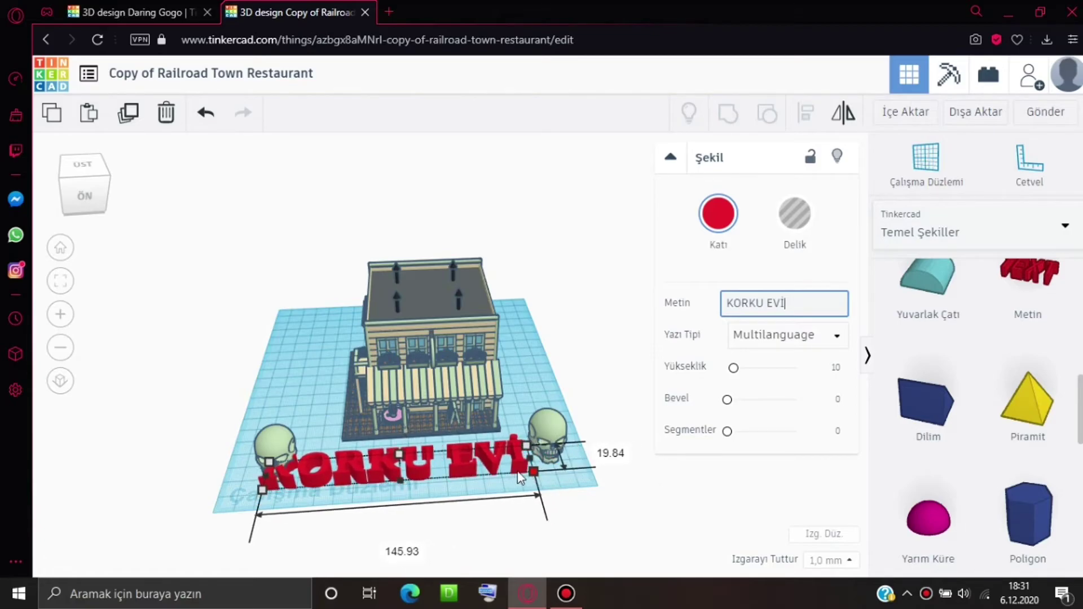
drag(514, 475, 500, 476)
drag(344, 454, 389, 459)
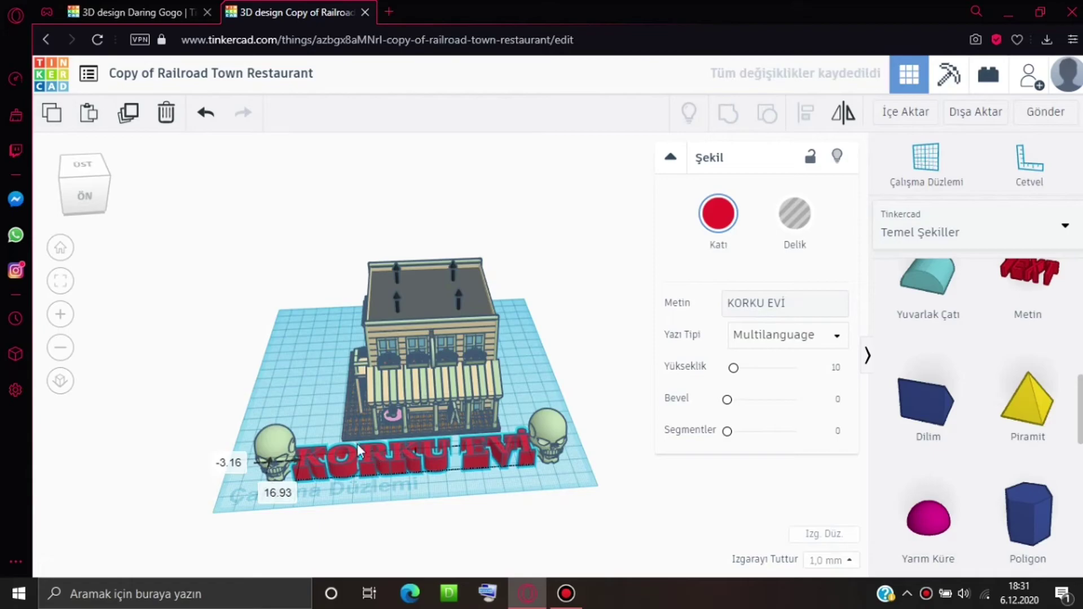
Slide the left skull further left so it sits against the sign's left end.
click(276, 434)
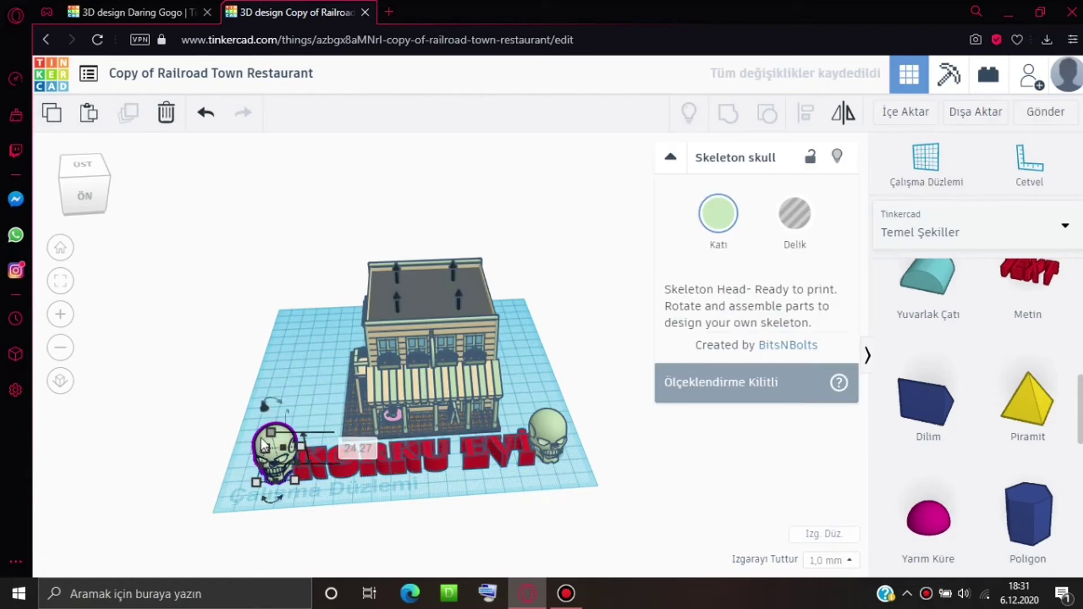
click(302, 349)
scroll(243, 432, up, 3)
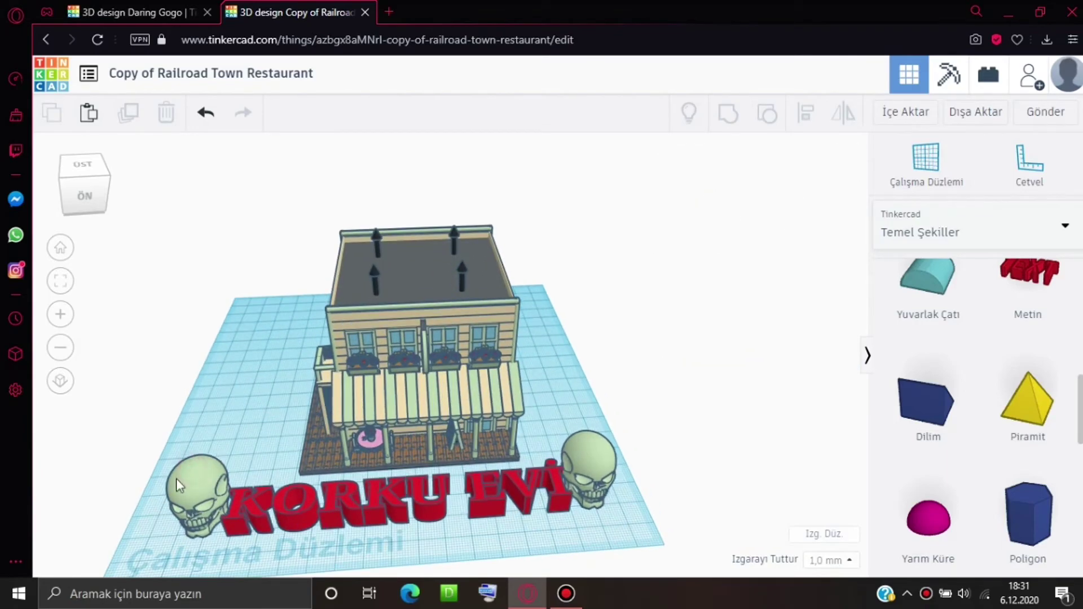
drag(176, 478, 160, 475)
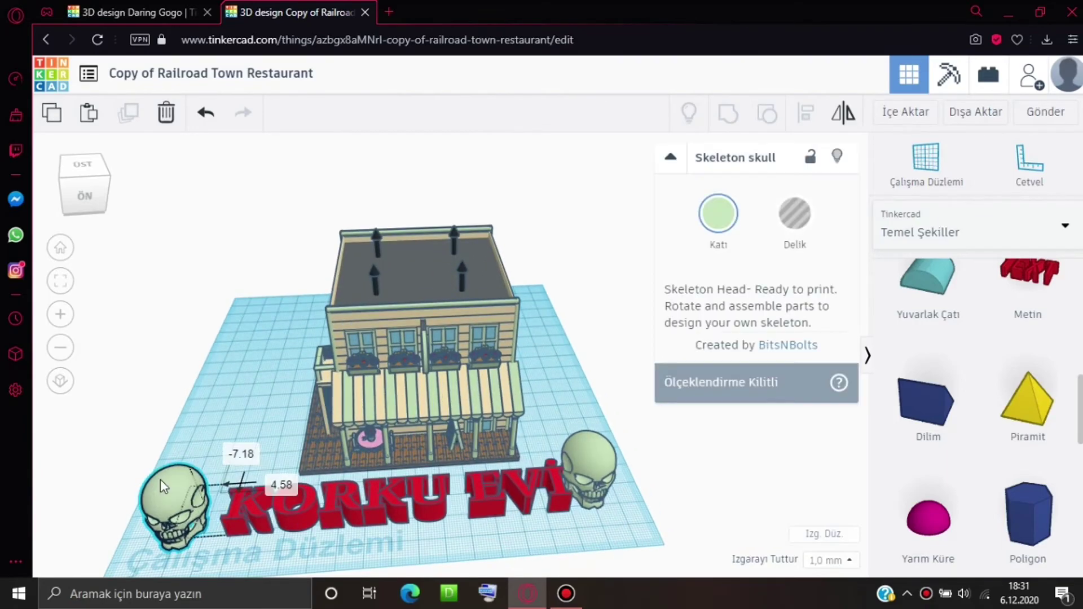
Move the right skull right to flank the KORKU EVİ sign's right end.
click(519, 462)
drag(594, 449, 617, 452)
click(533, 321)
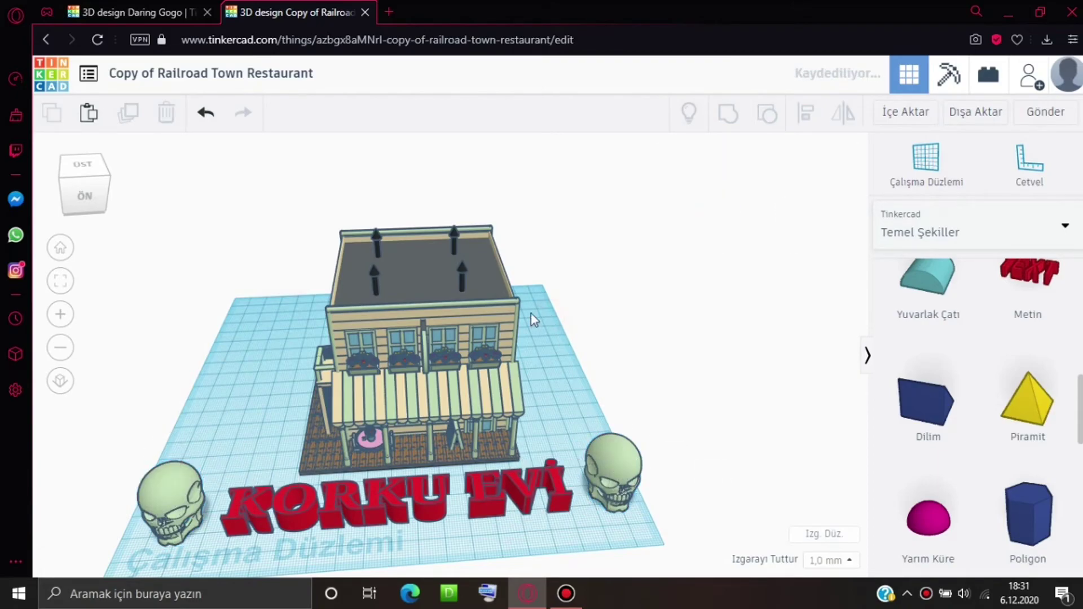
scroll(473, 442, down, 3)
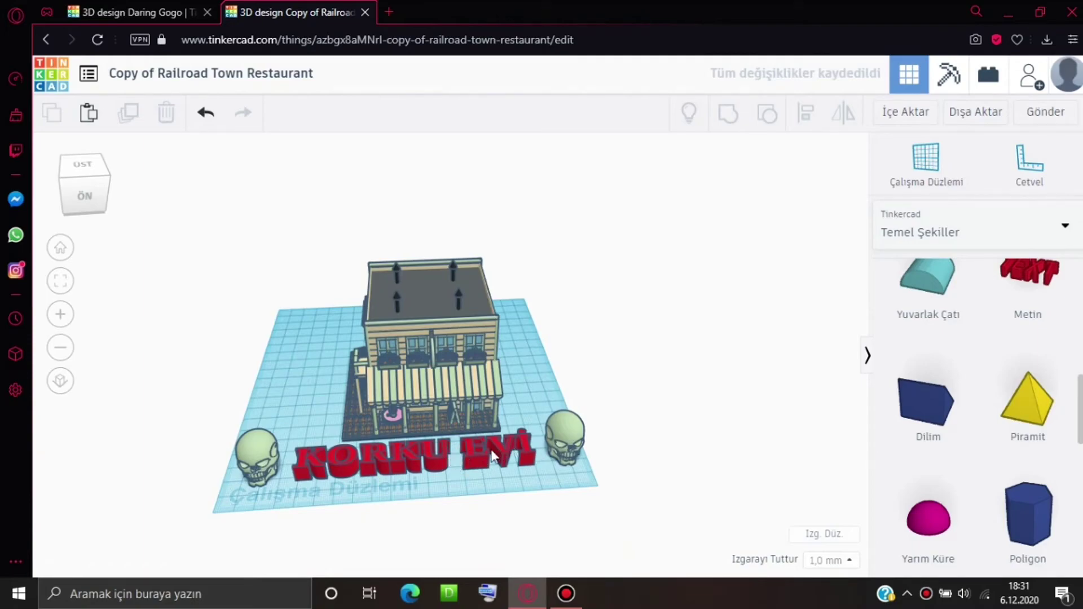
click(491, 449)
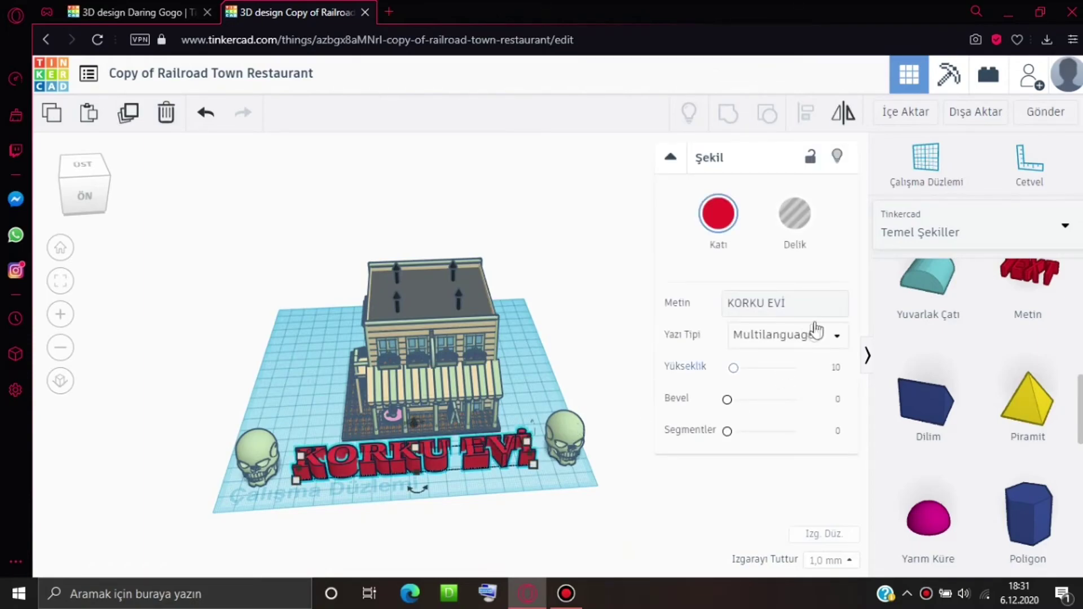
click(844, 339)
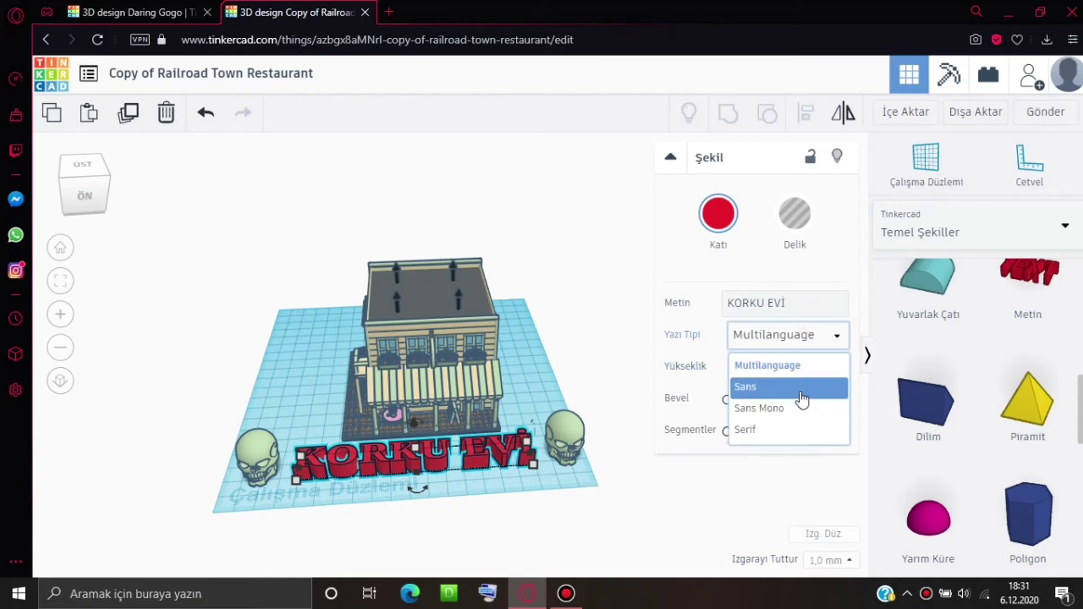
click(795, 387)
click(806, 338)
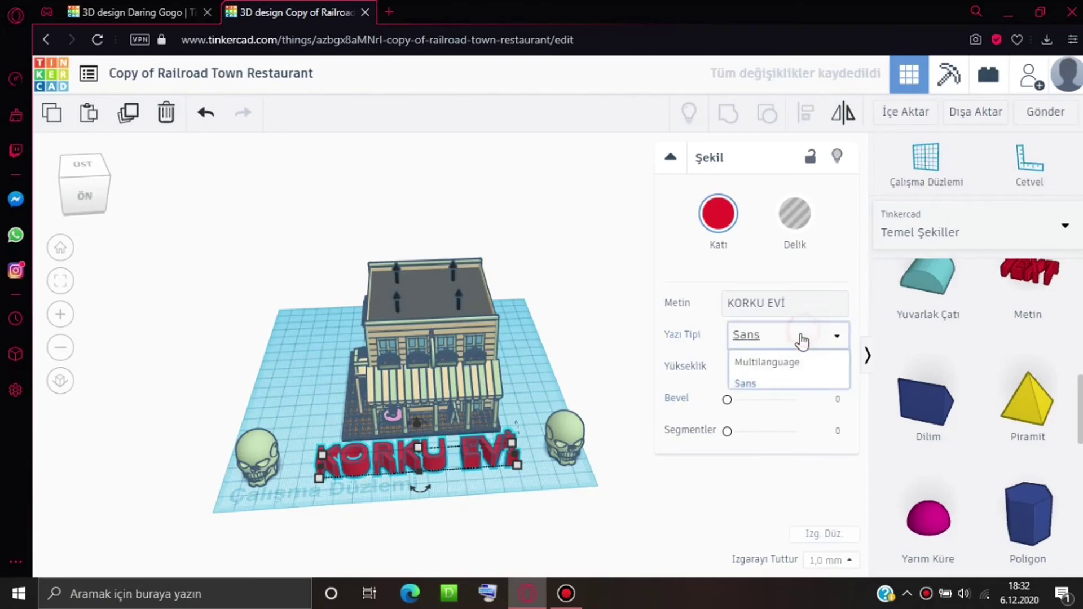
click(776, 415)
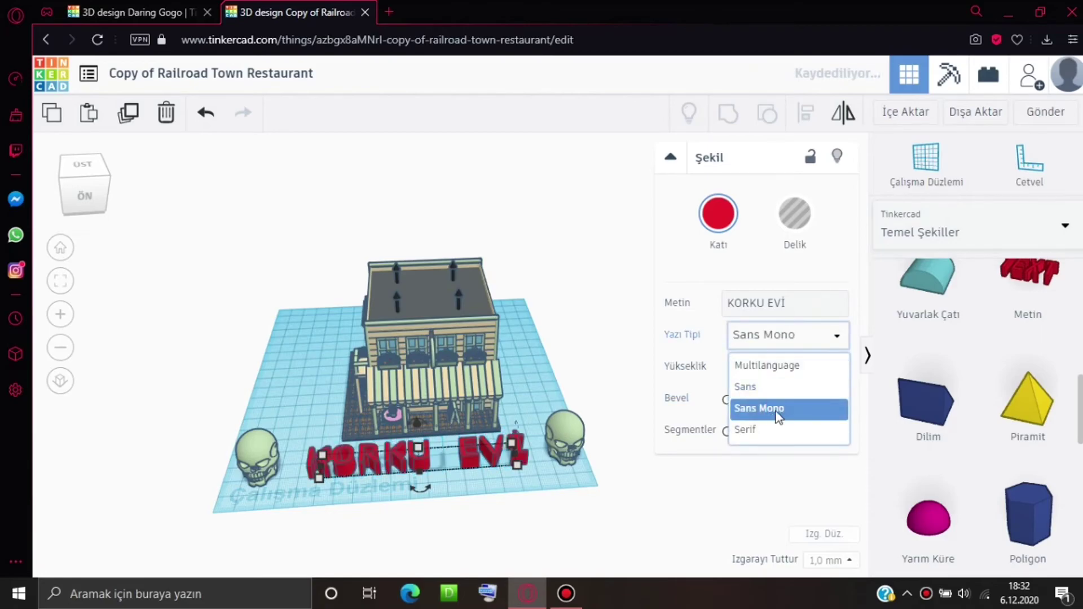
click(790, 334)
click(777, 367)
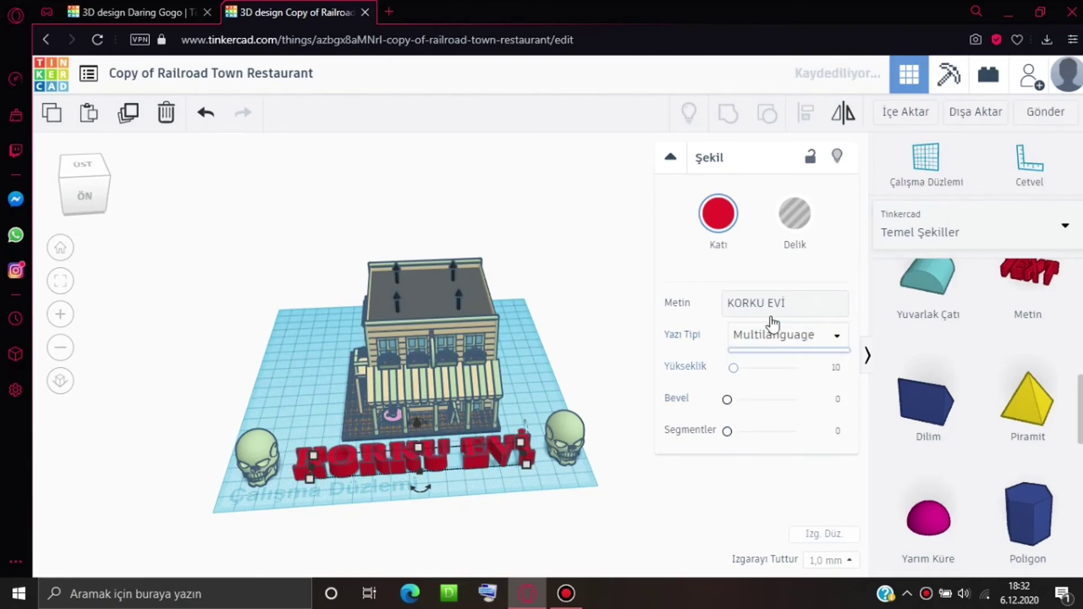
click(669, 157)
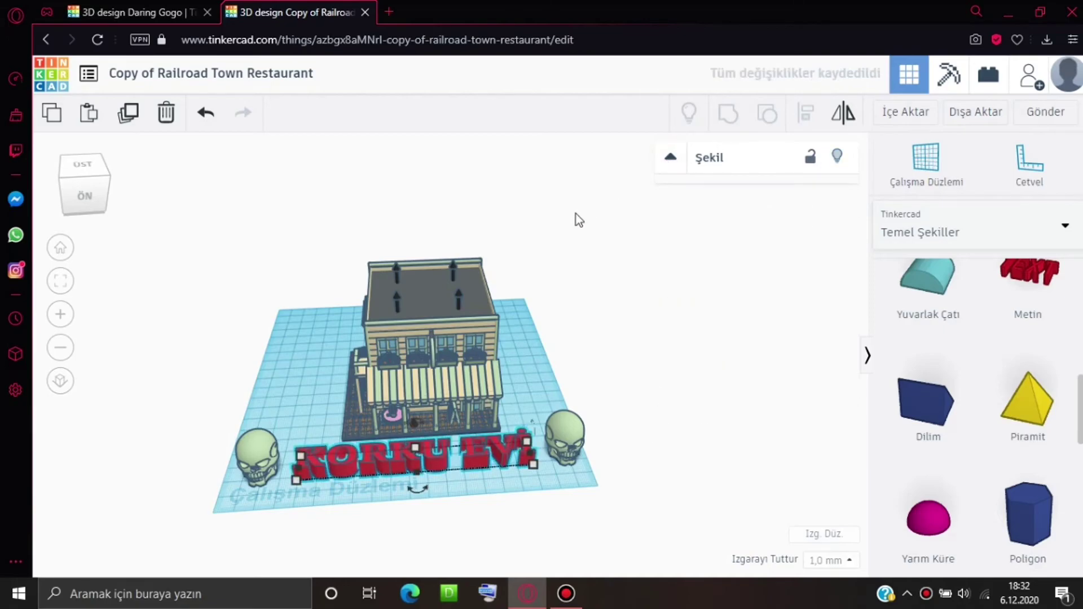
click(967, 232)
Switch the shape library to the Karakter category and pick up the Astrobot shape.
scroll(958, 350, down, 3)
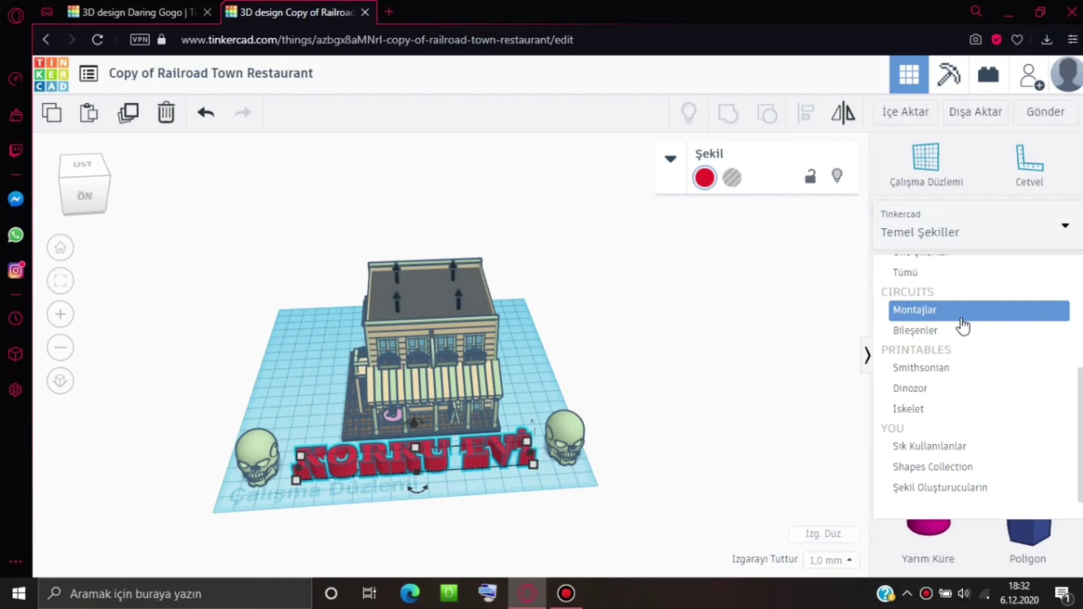
scroll(962, 326, up, 4)
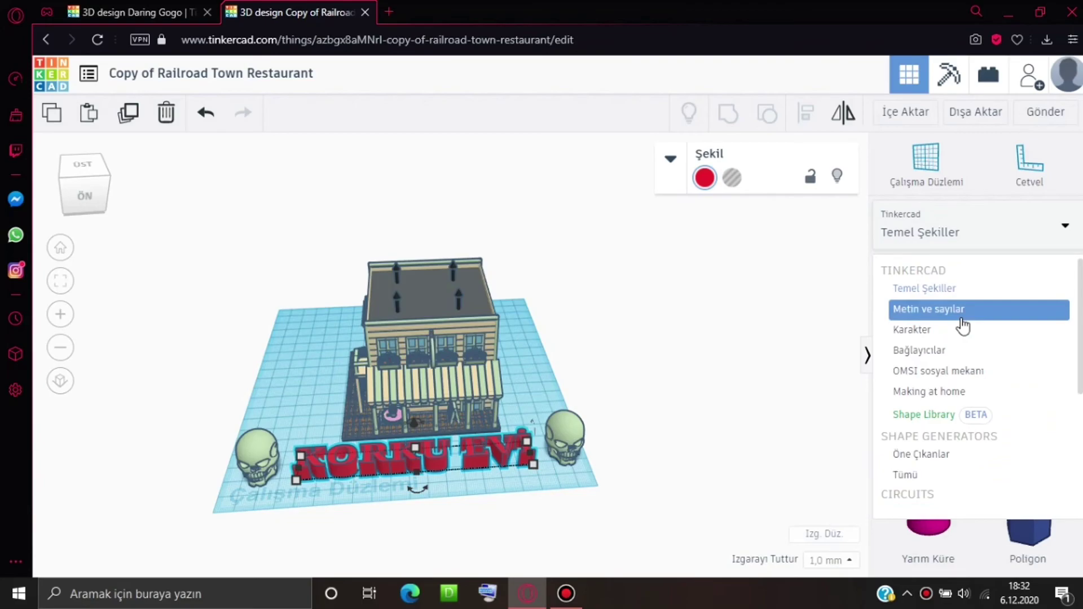
click(957, 320)
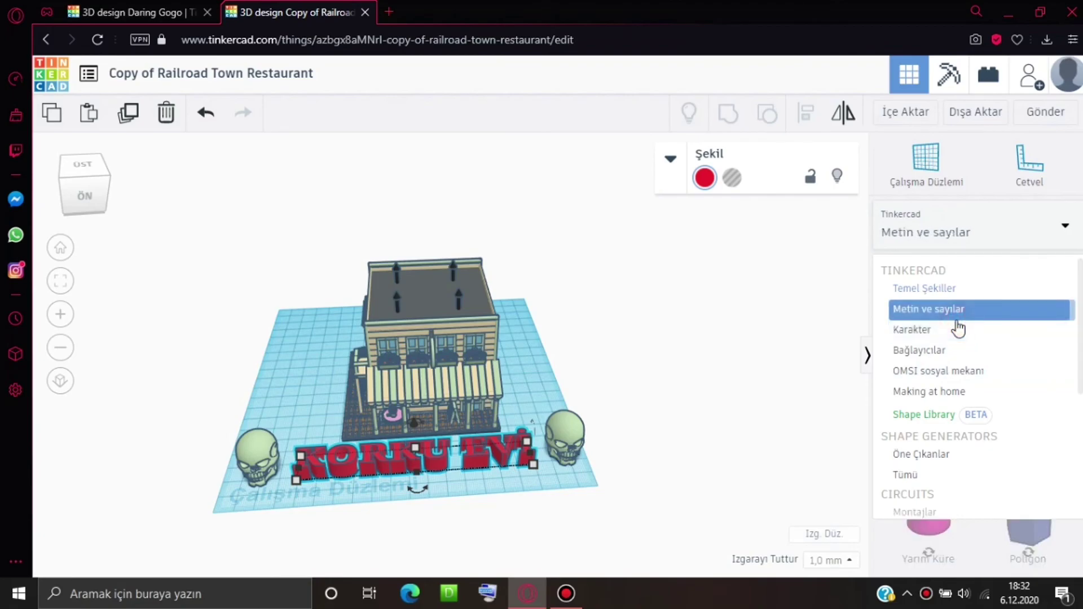
click(966, 233)
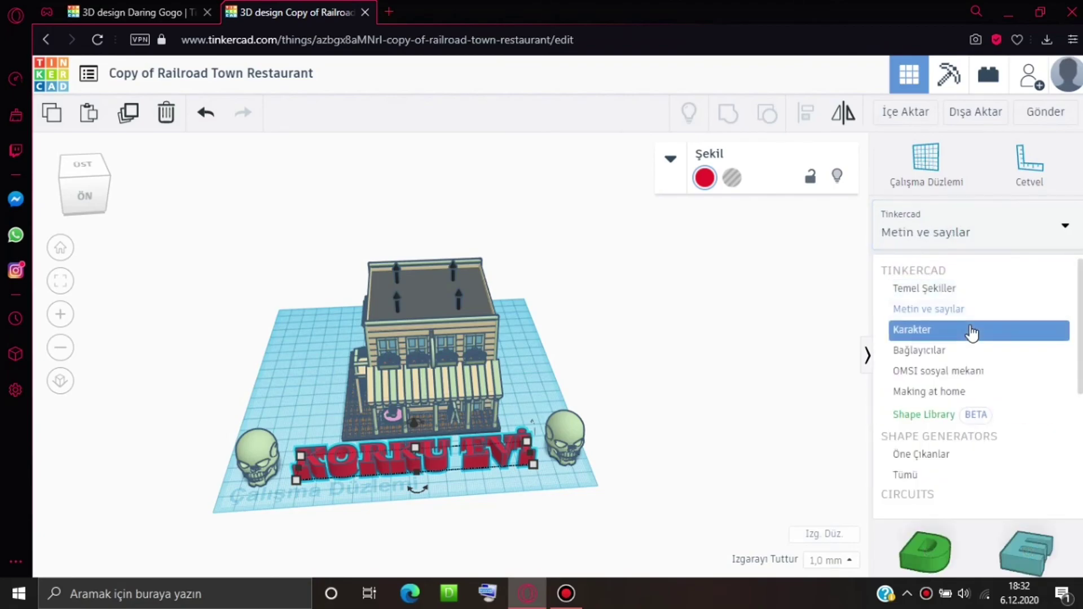
click(971, 333)
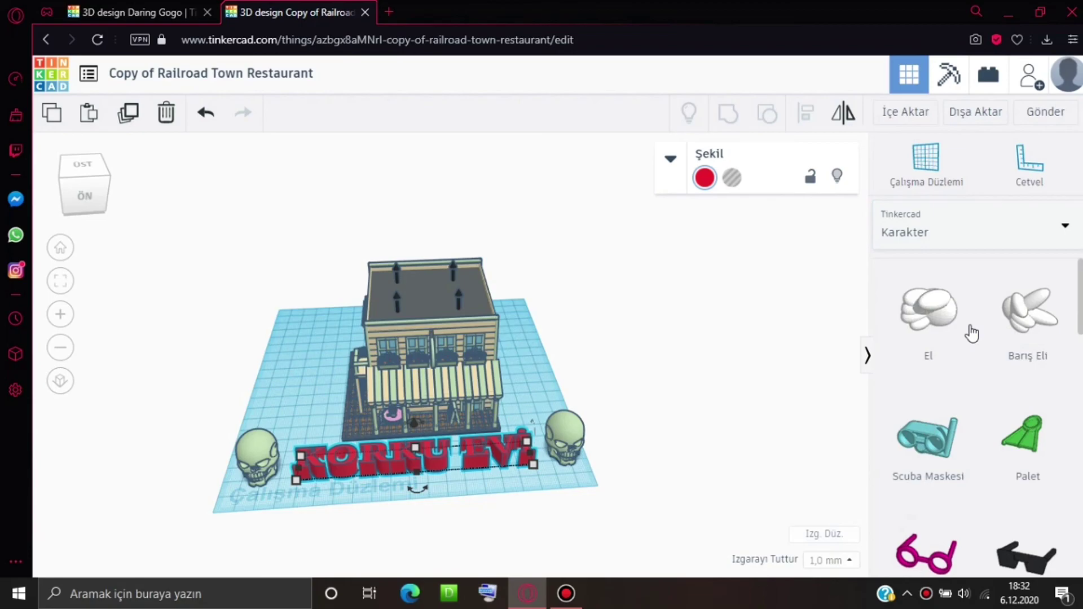
scroll(971, 333, down, 3)
scroll(971, 333, up, 2)
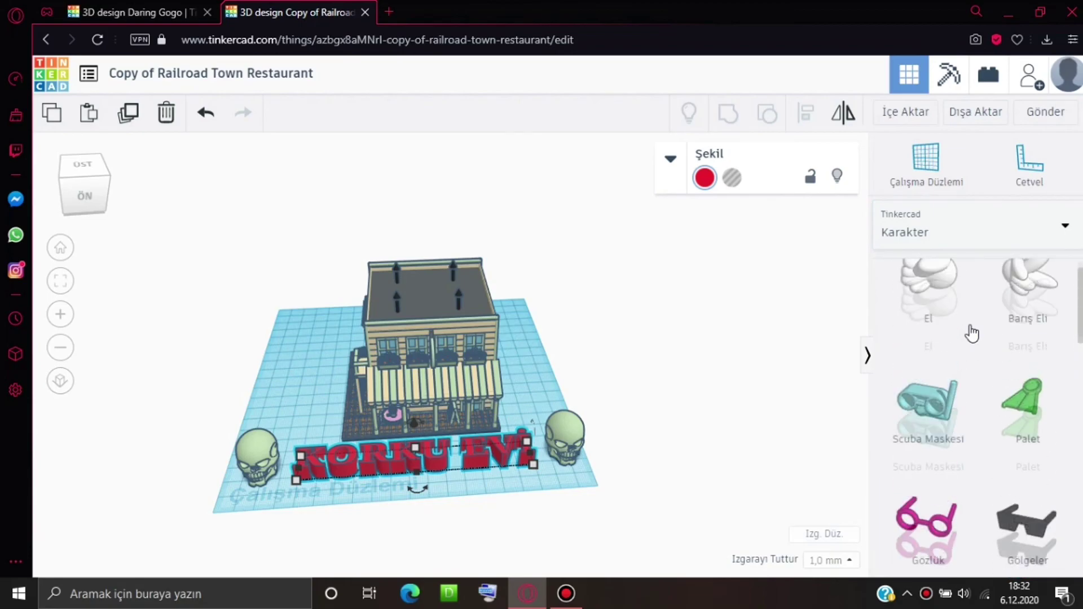
scroll(971, 332, down, 5)
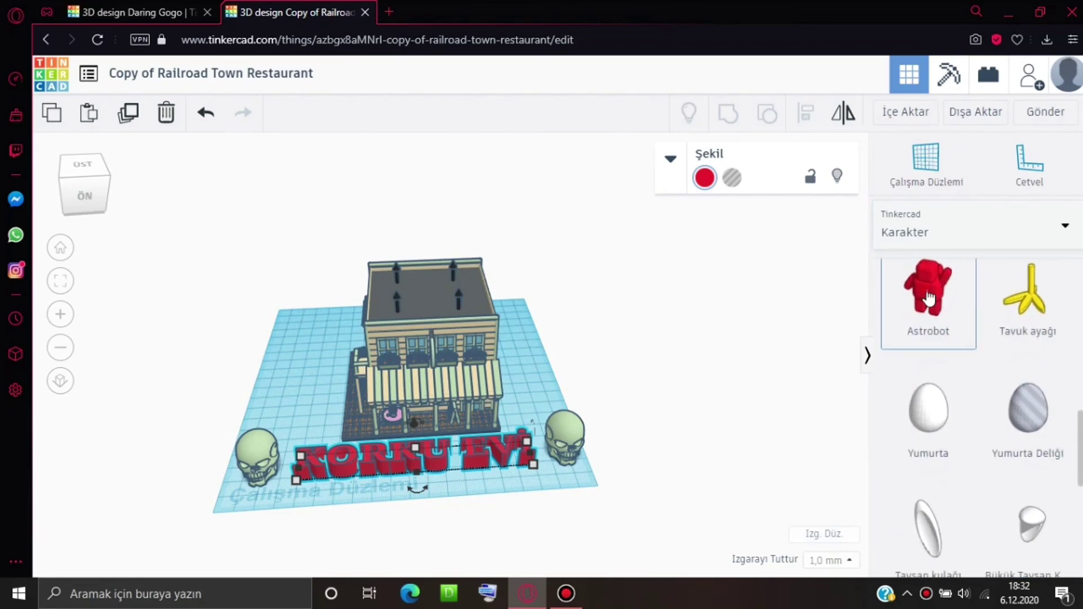
click(525, 369)
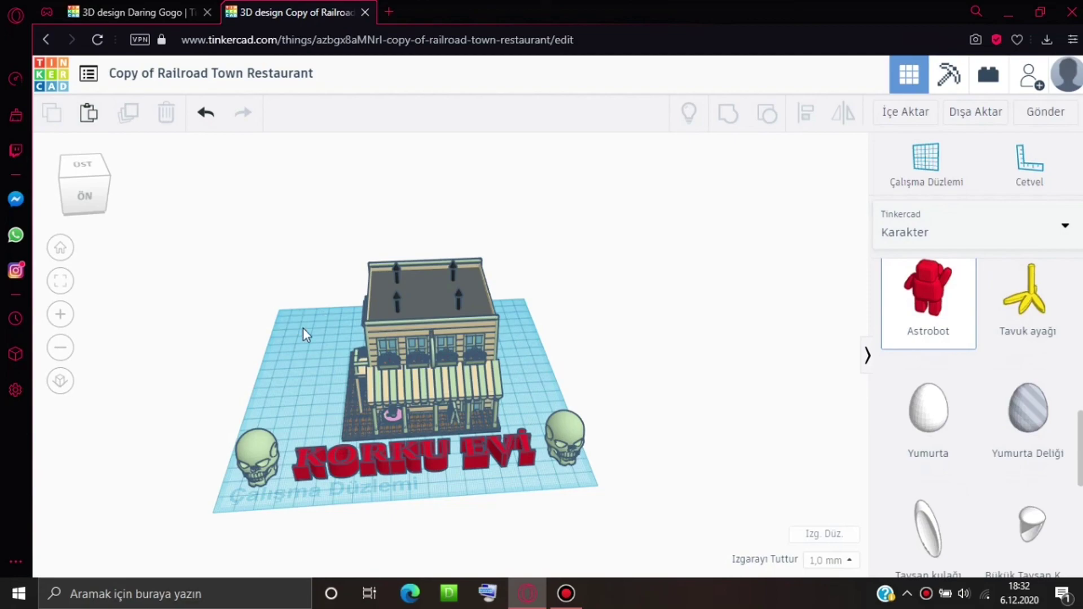
Drop the red Astrobot onto the workplane left of the restaurant building, then deselect it.
click(320, 326)
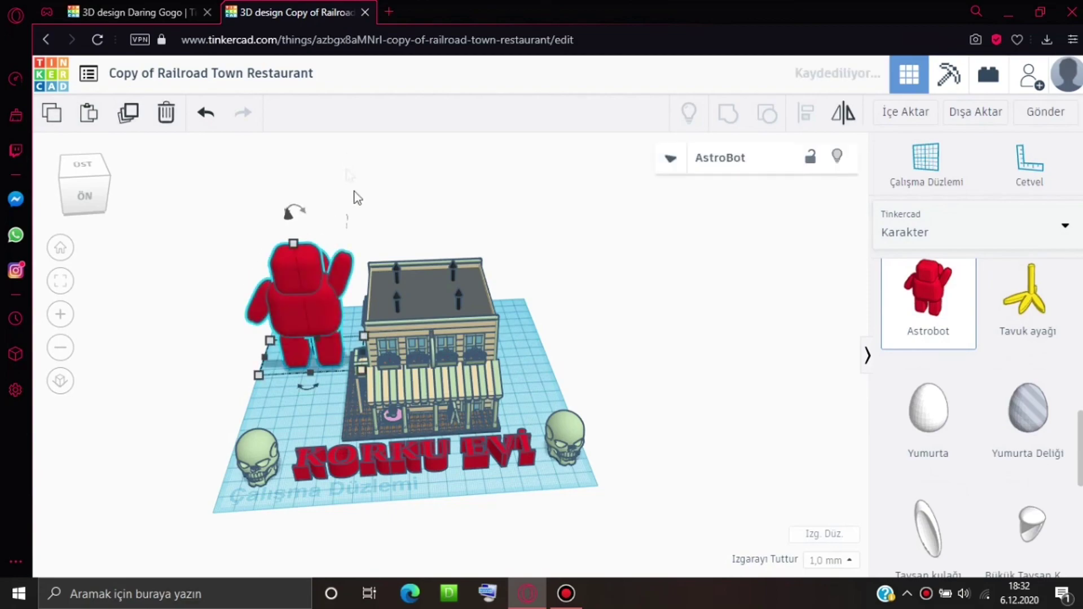
click(364, 204)
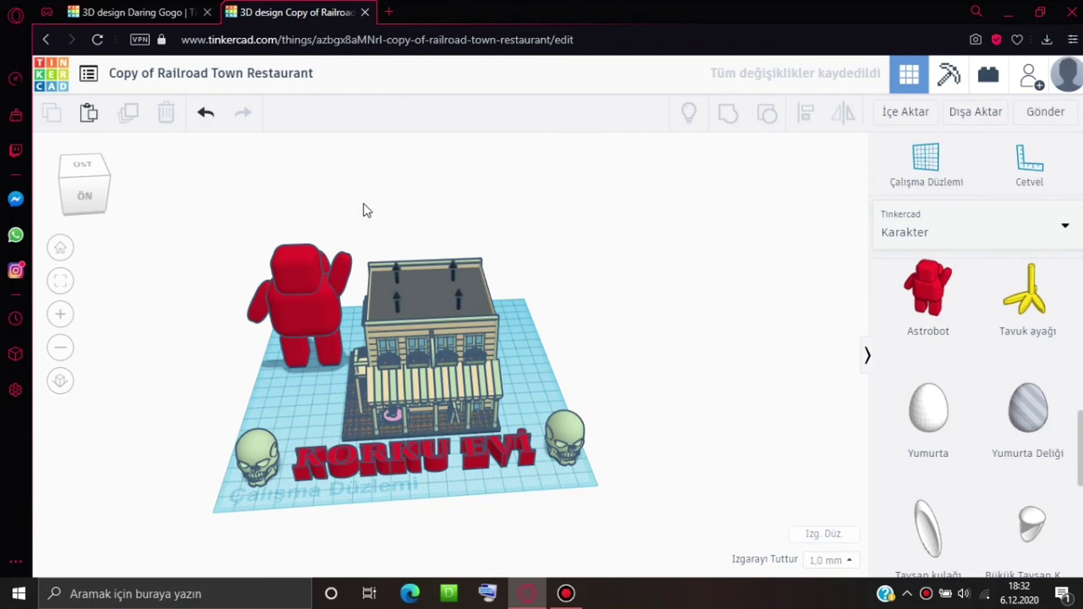